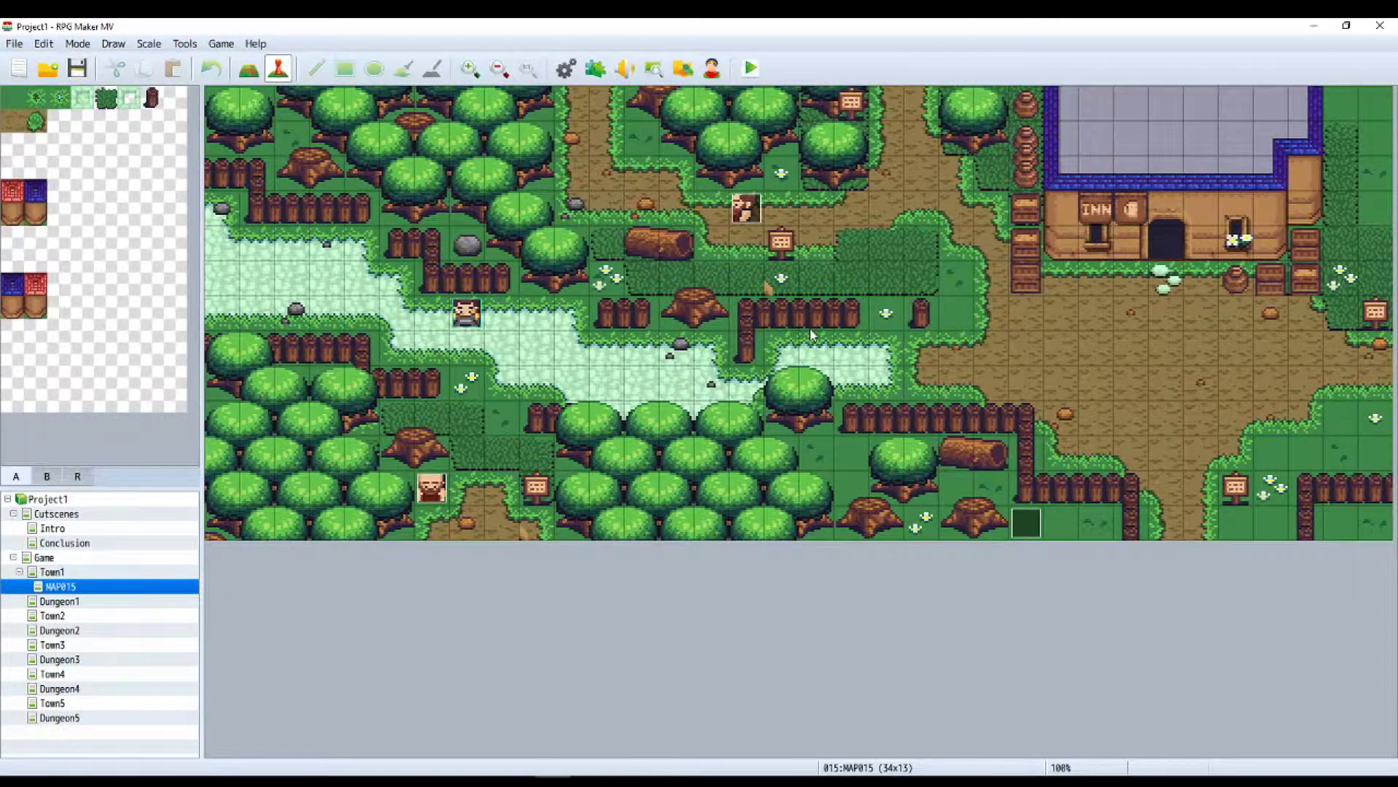
- Paint the small white flower tile from tileset B just below the sign in the middle of MAP015 and save the project
click(249, 82)
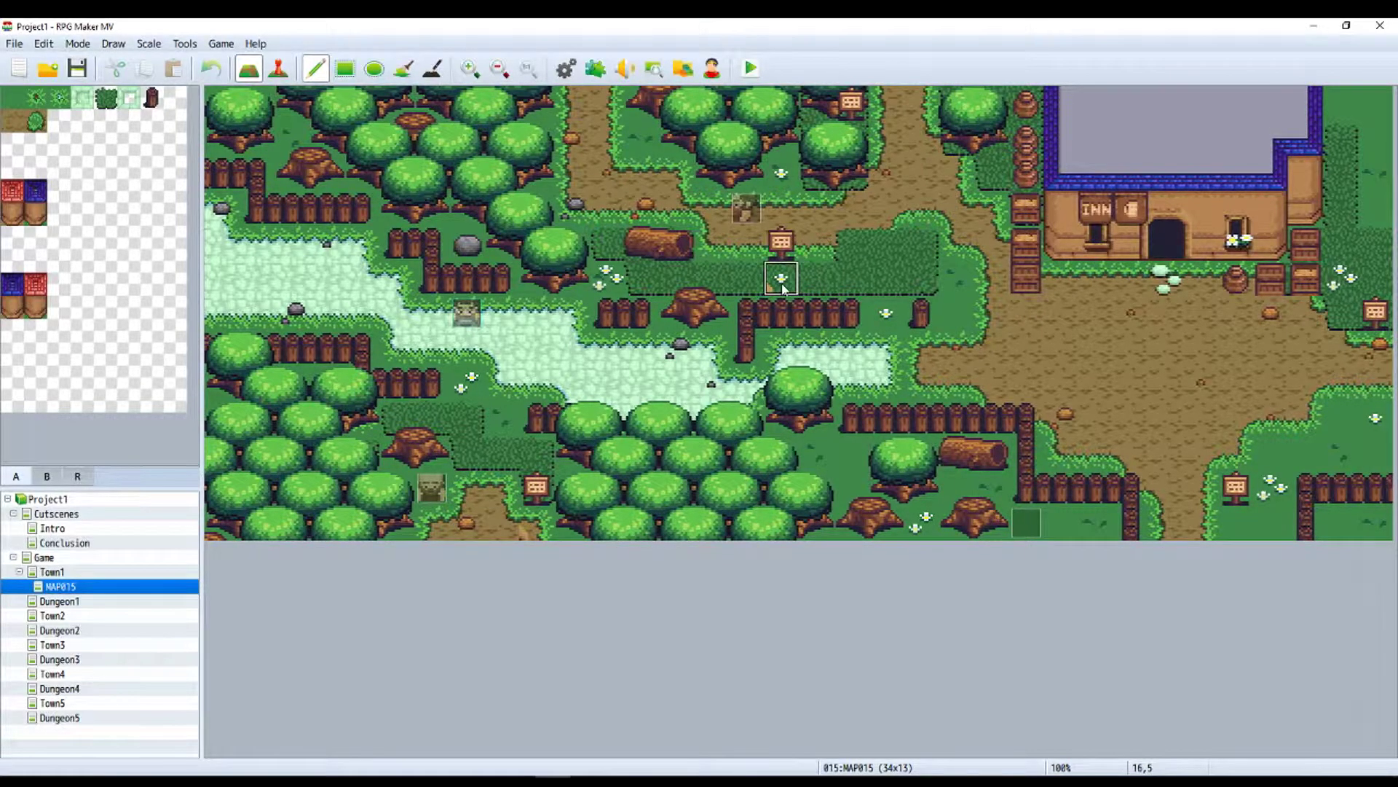
click(46, 475)
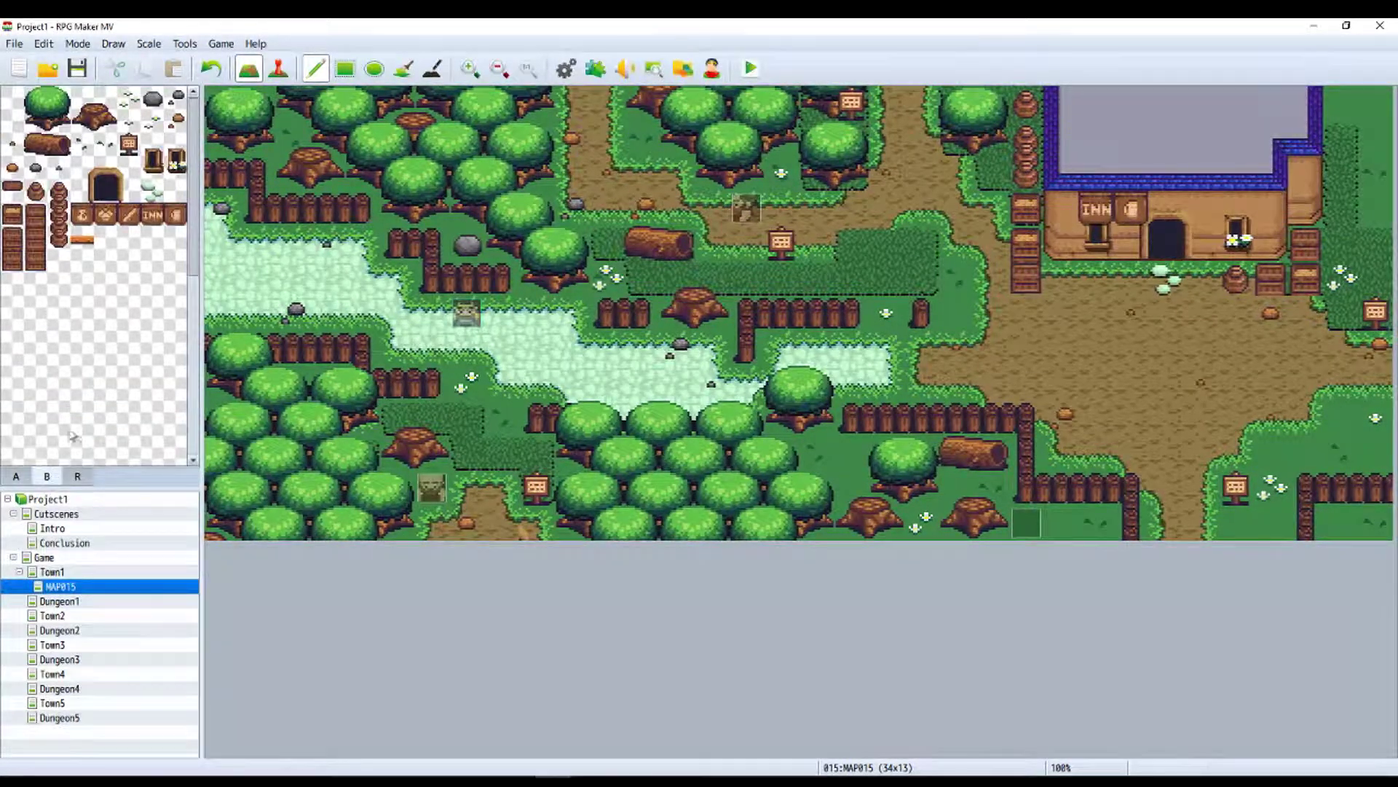
click(128, 120)
click(785, 286)
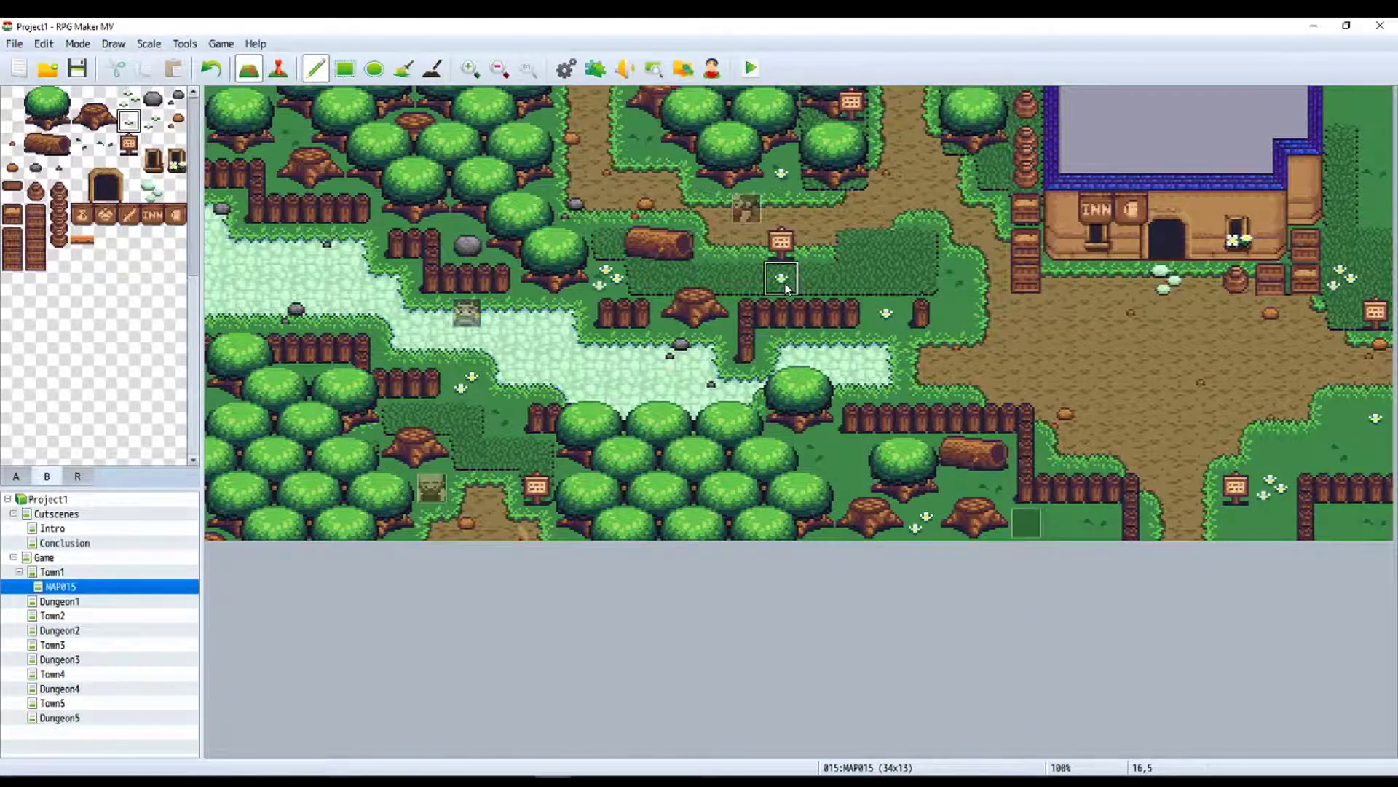
click(75, 68)
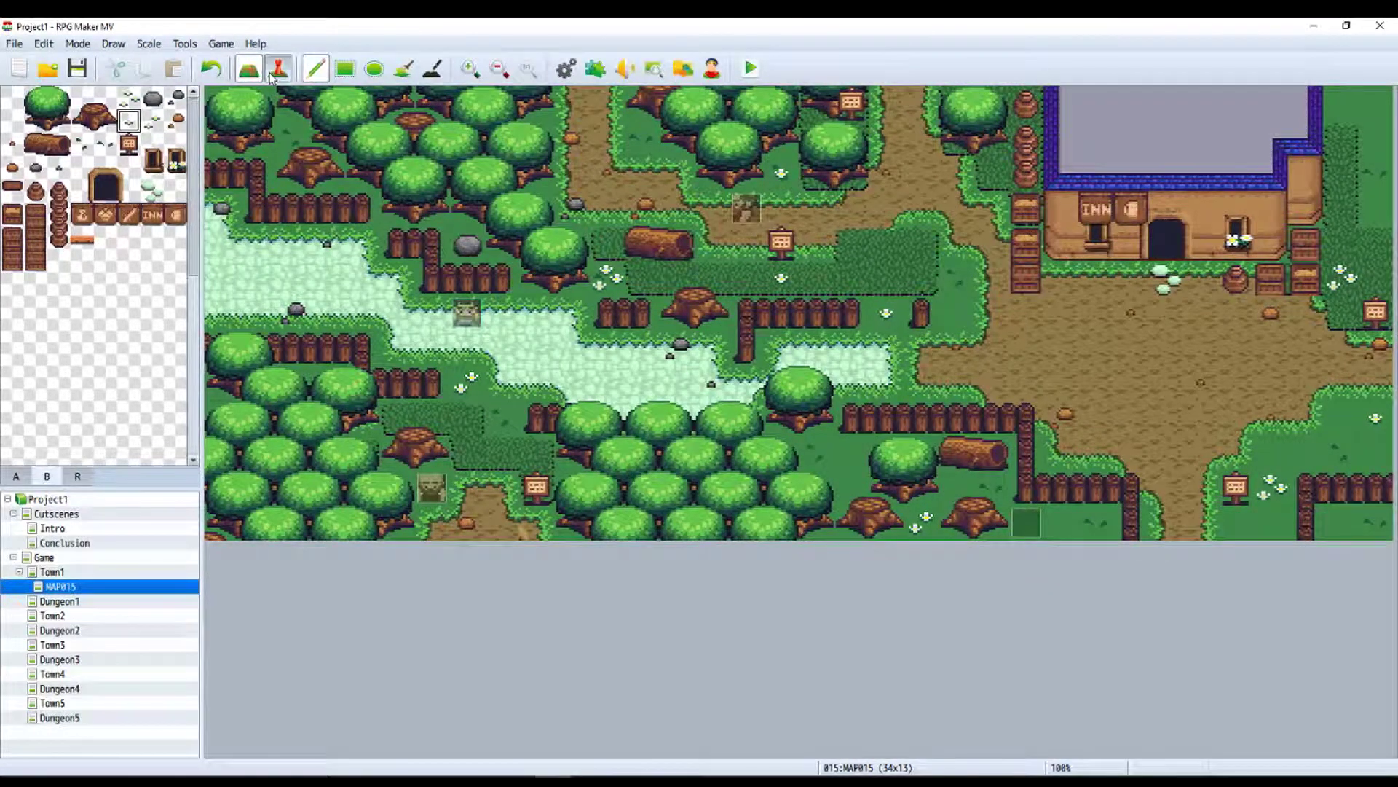
- Return to event editing and open the States section of the database
key(F6)
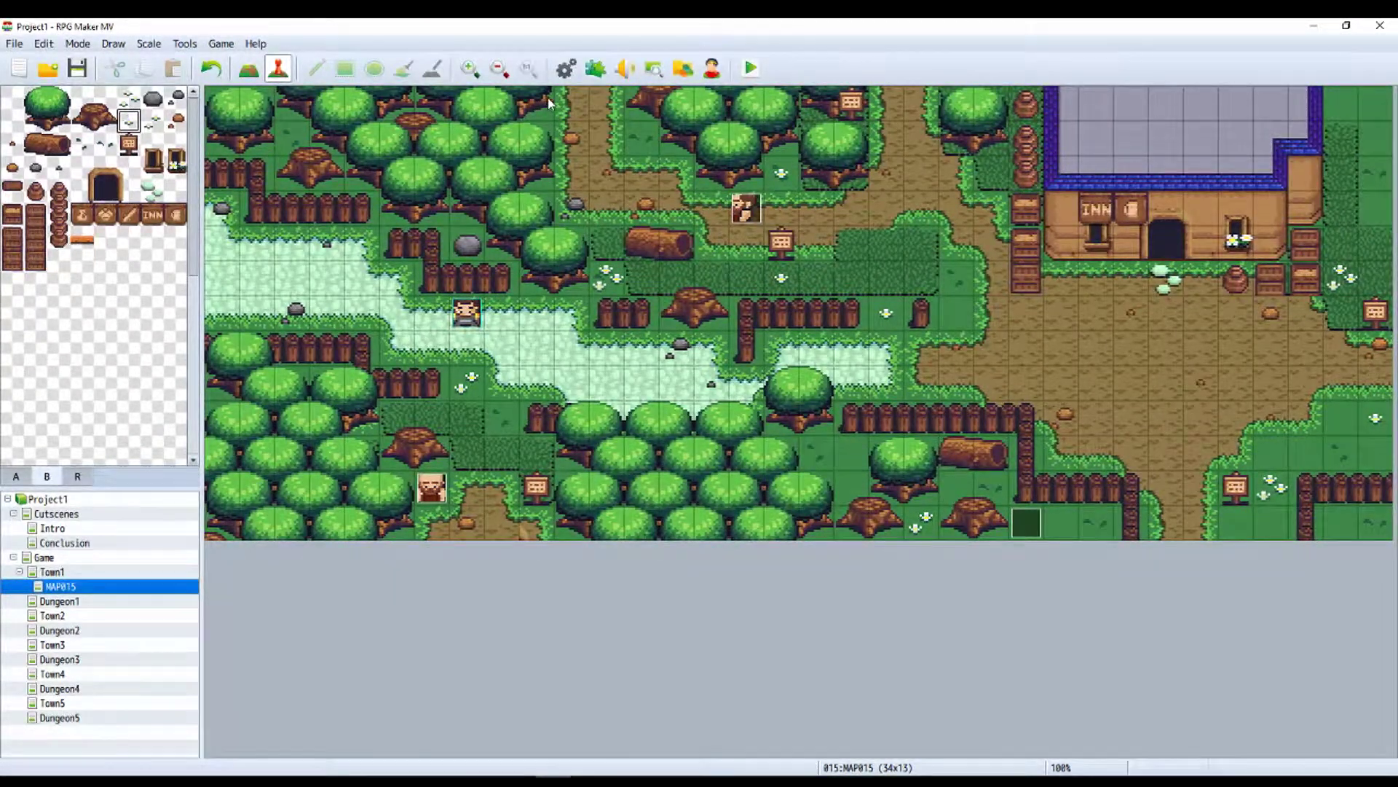
click(566, 71)
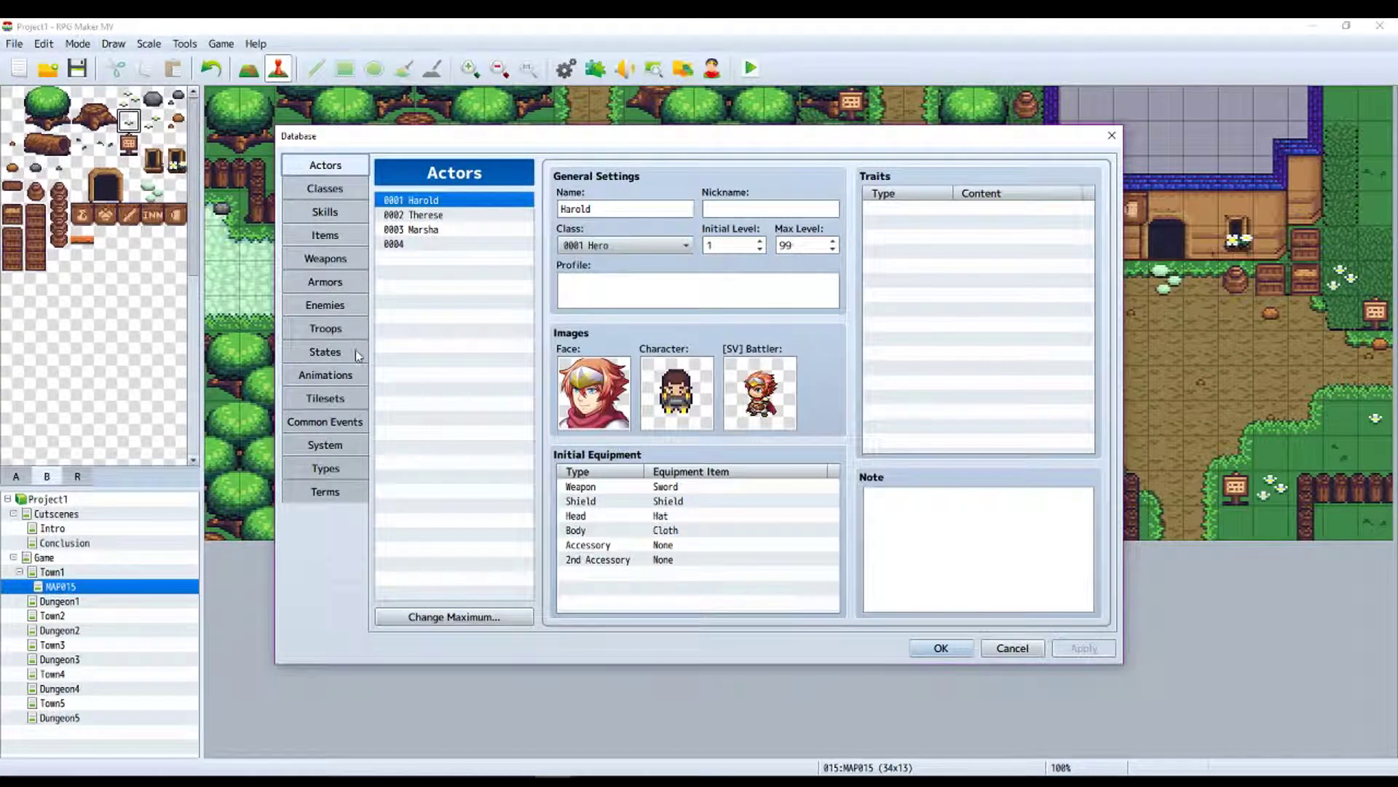
click(325, 352)
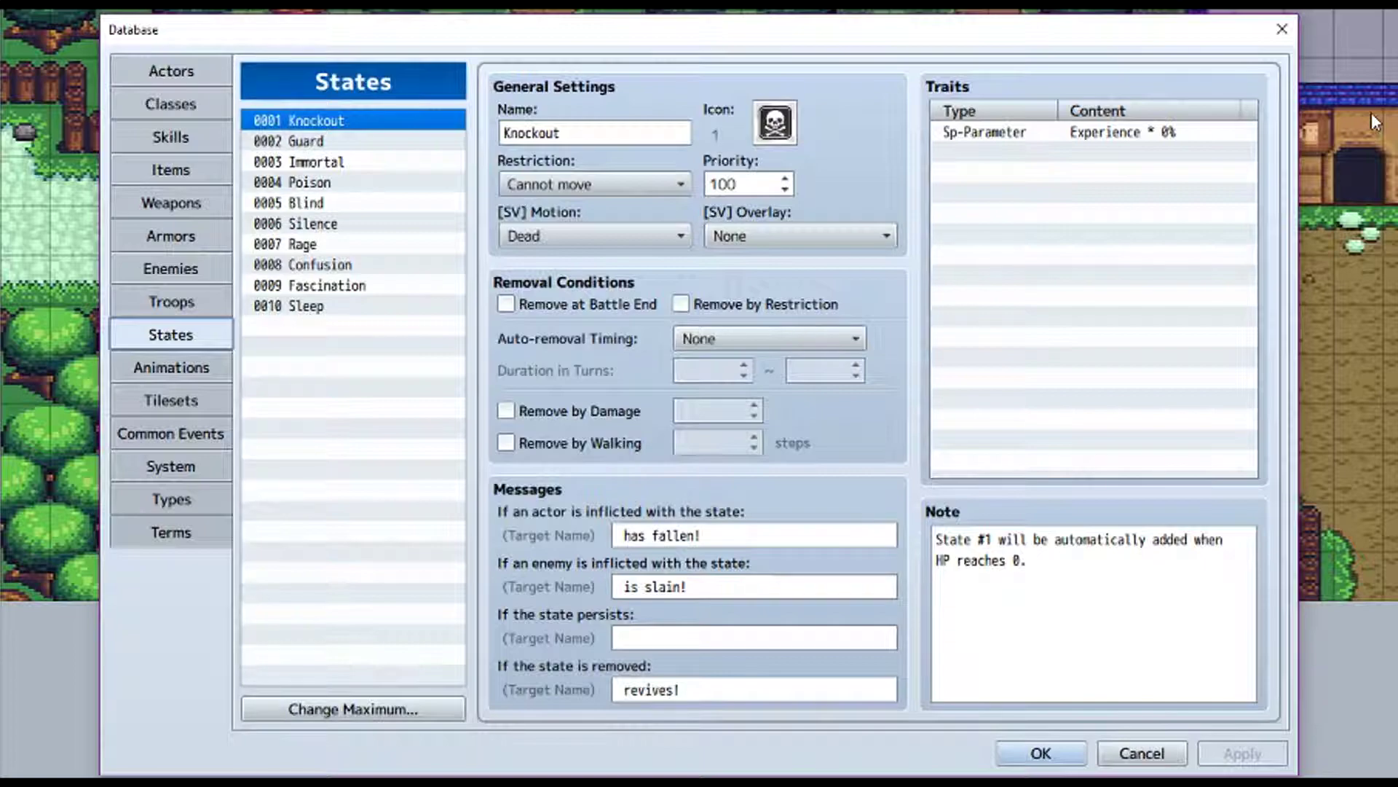
- Look through the restriction options of the Knockout state without changing the selection
click(678, 185)
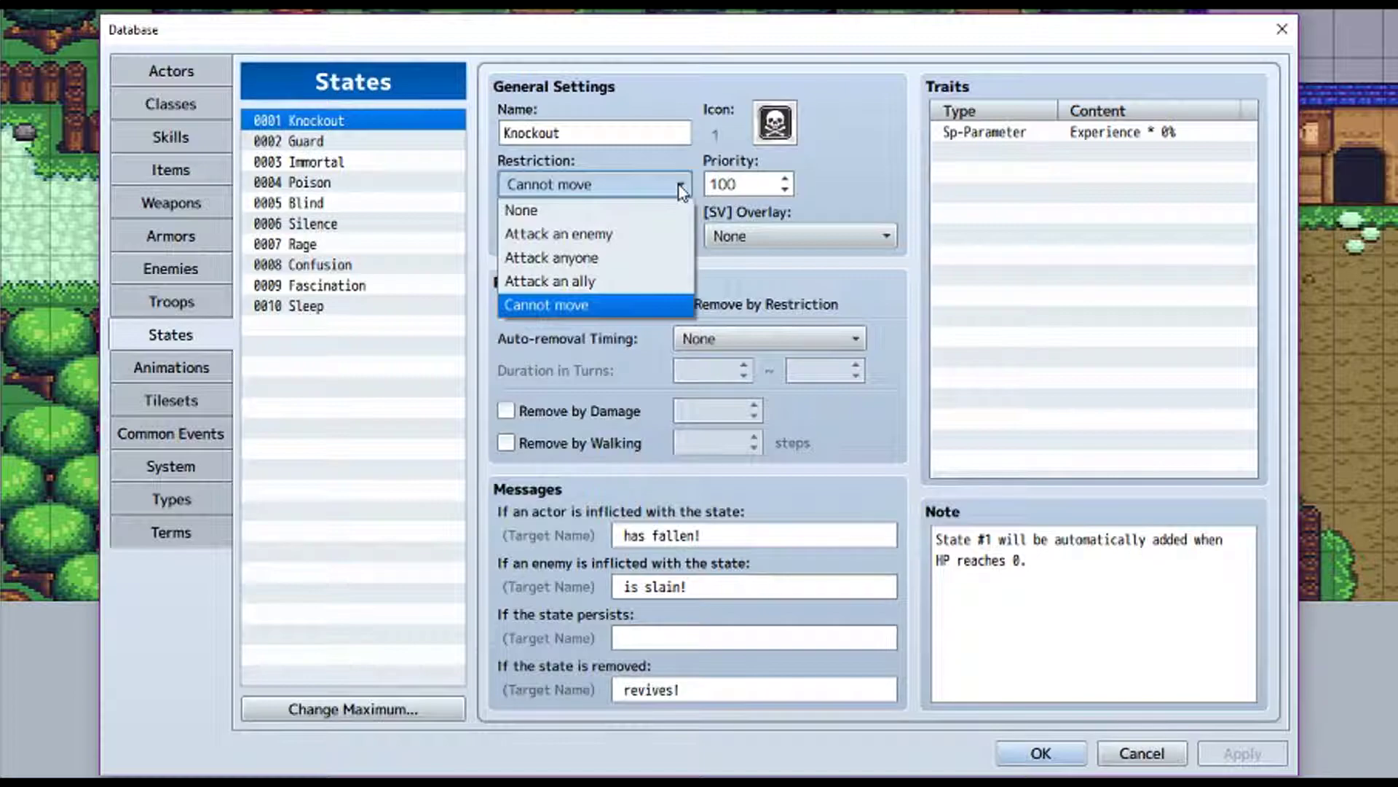
click(679, 185)
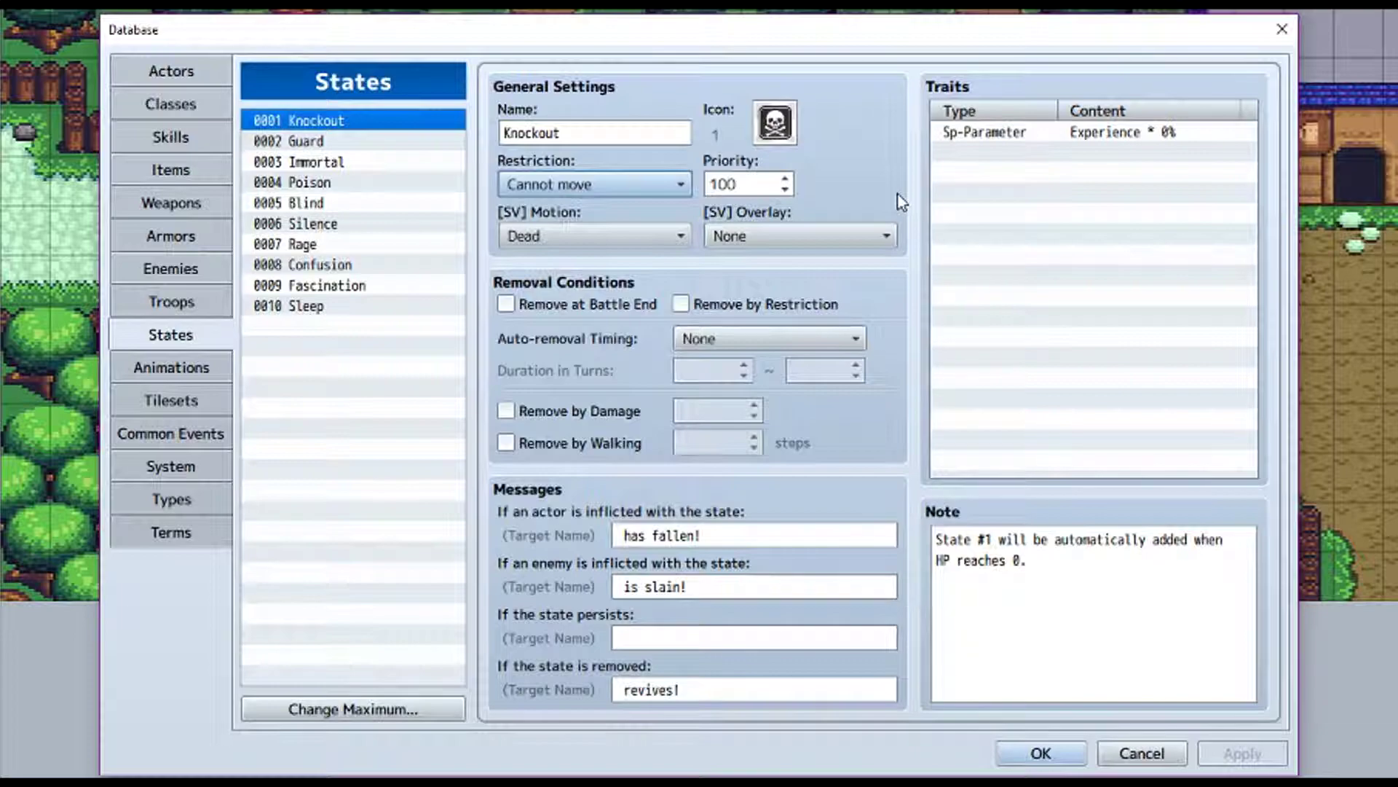
click(683, 185)
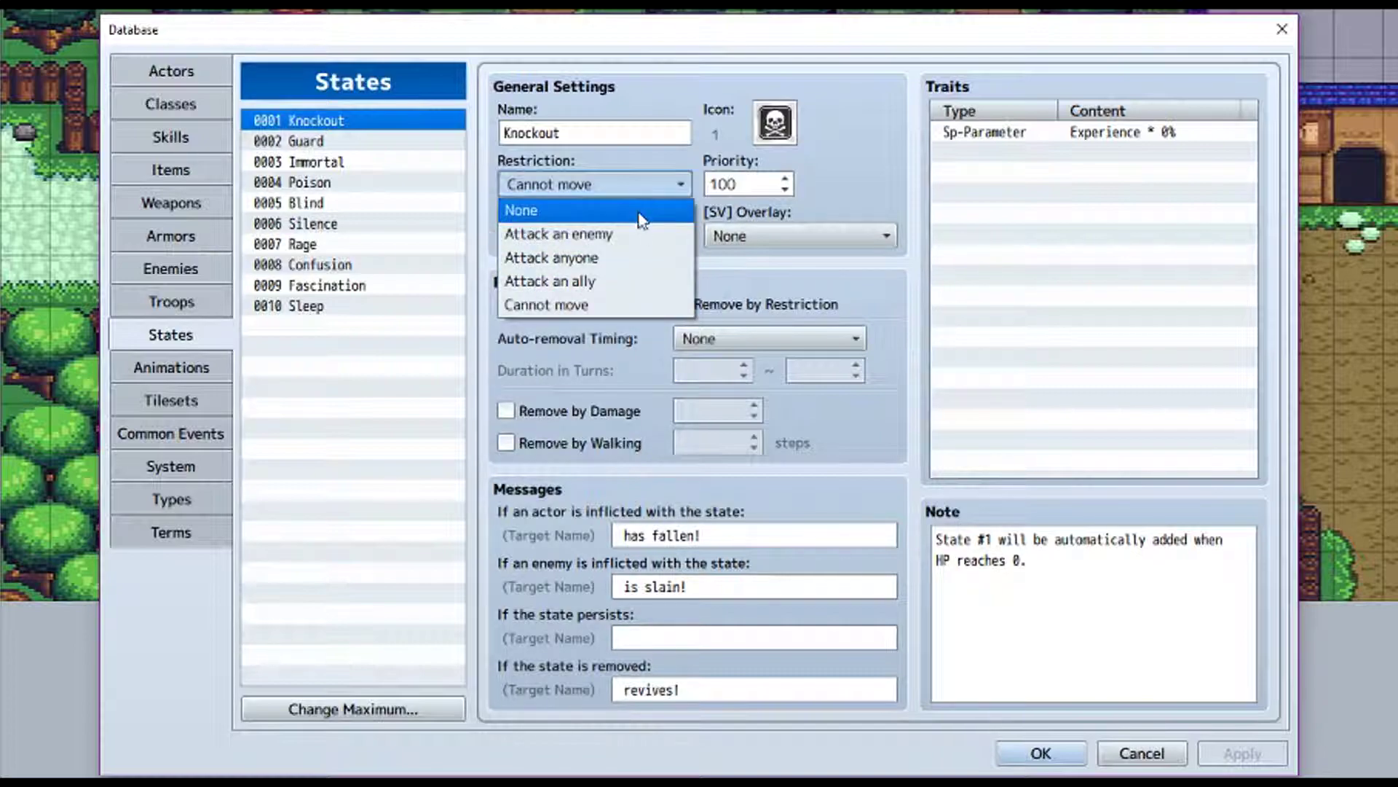
click(878, 162)
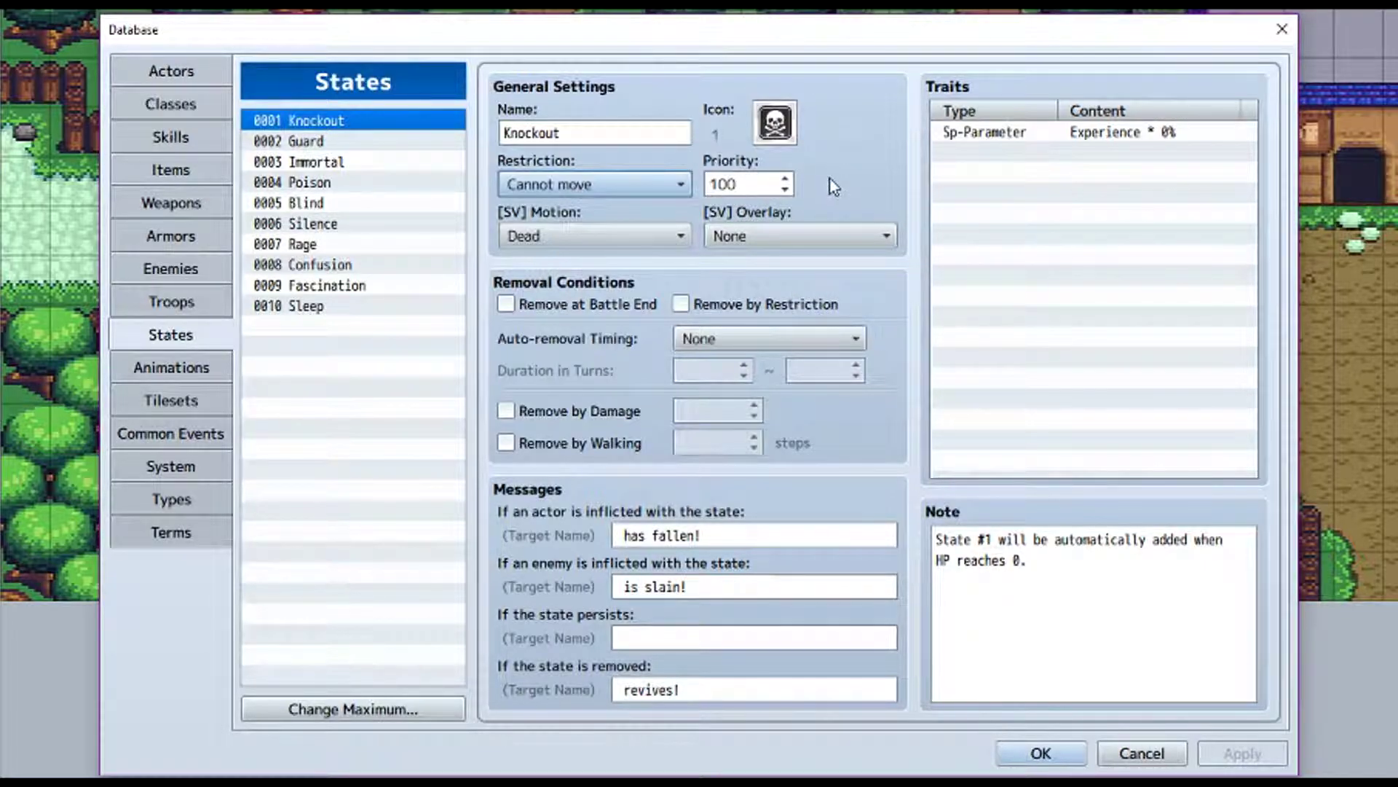
- Compare the settings of the Fascination and Confusion states and return to Knockout
click(360, 305)
click(363, 285)
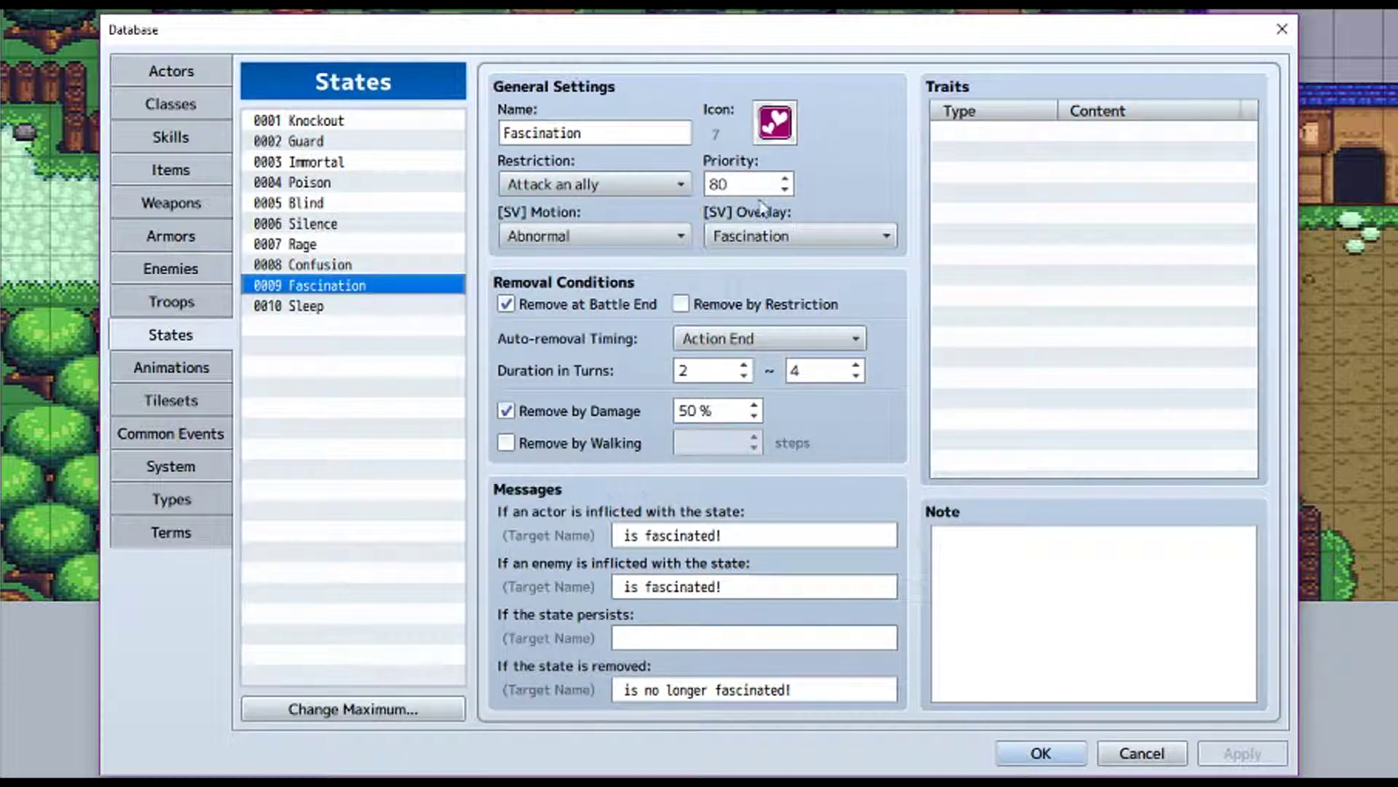
click(393, 264)
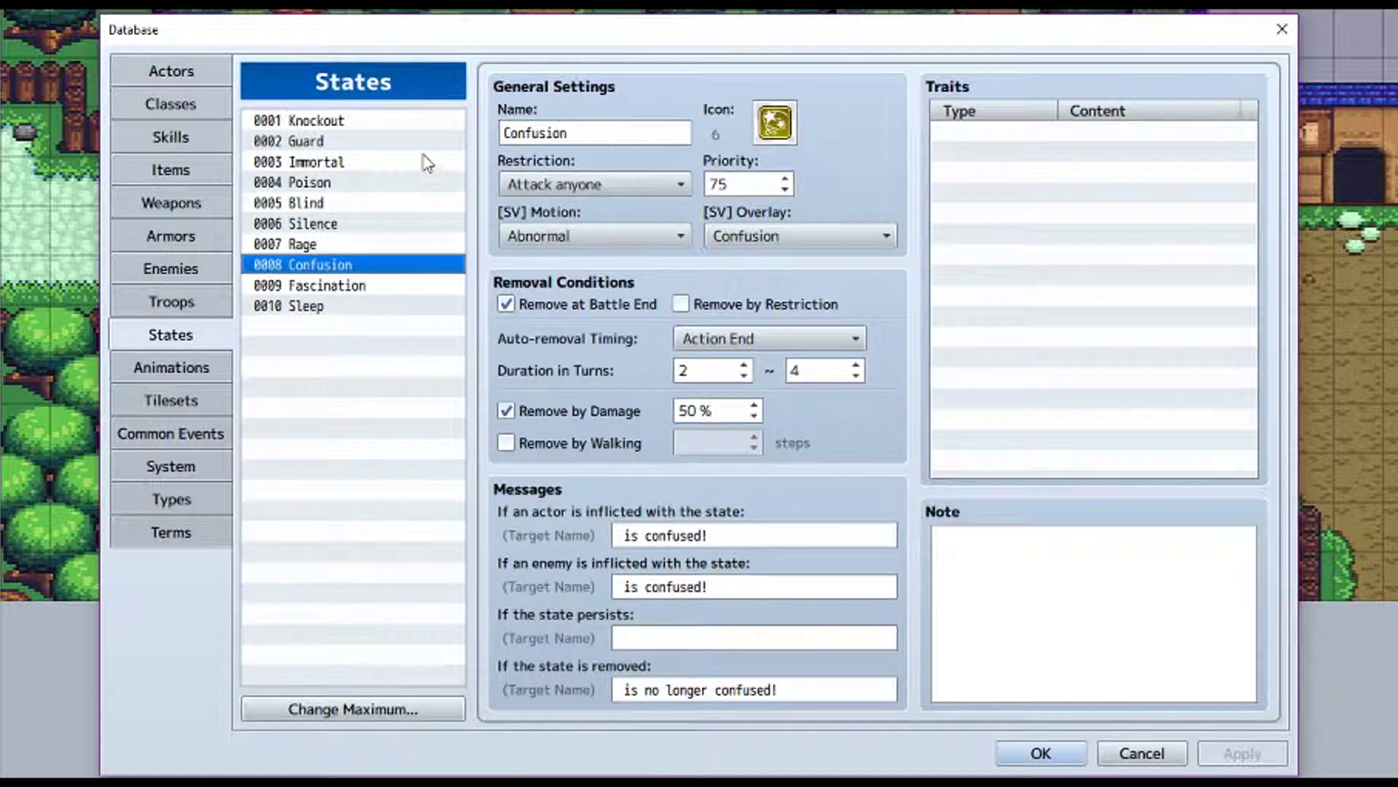
click(375, 123)
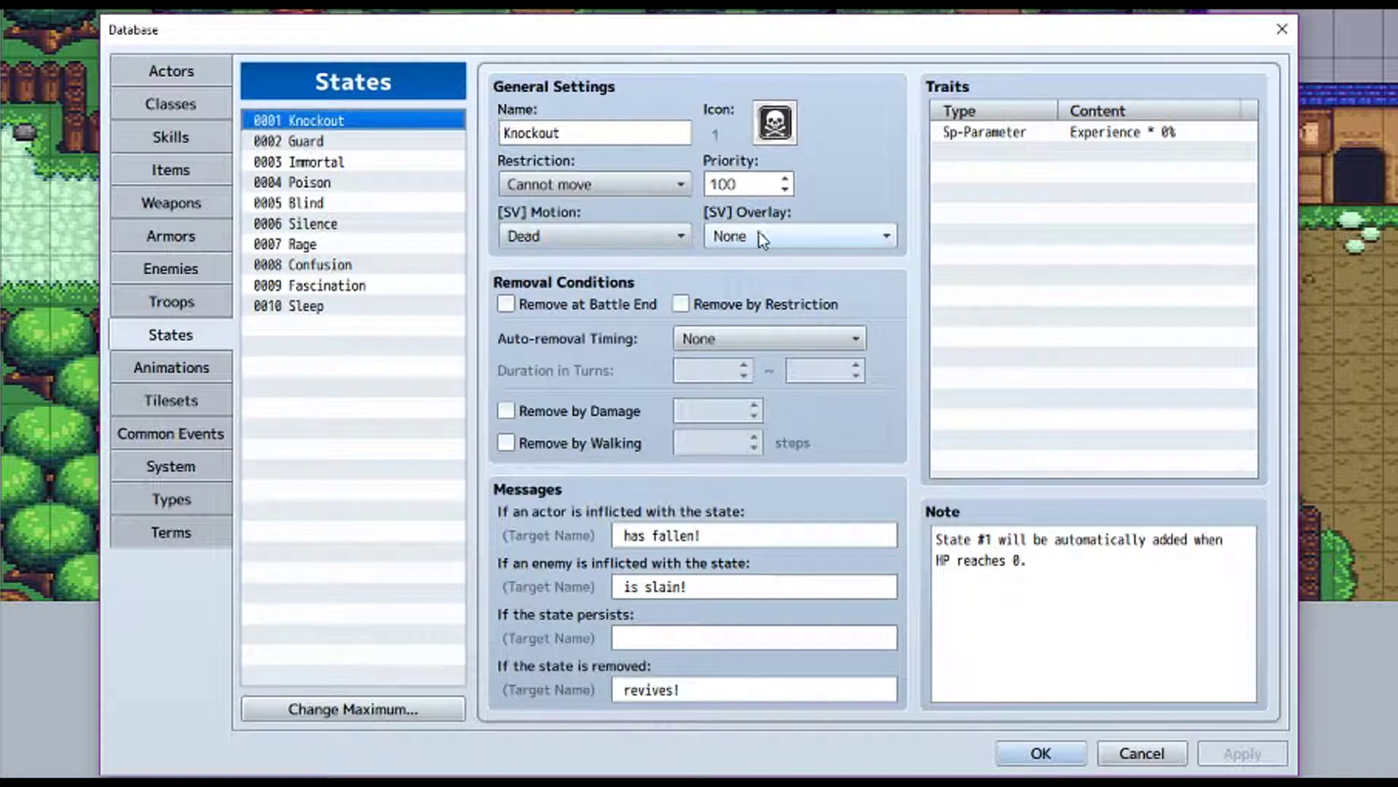
- Try Action End as the Knockout state's auto-removal timing and set it back to None
click(680, 240)
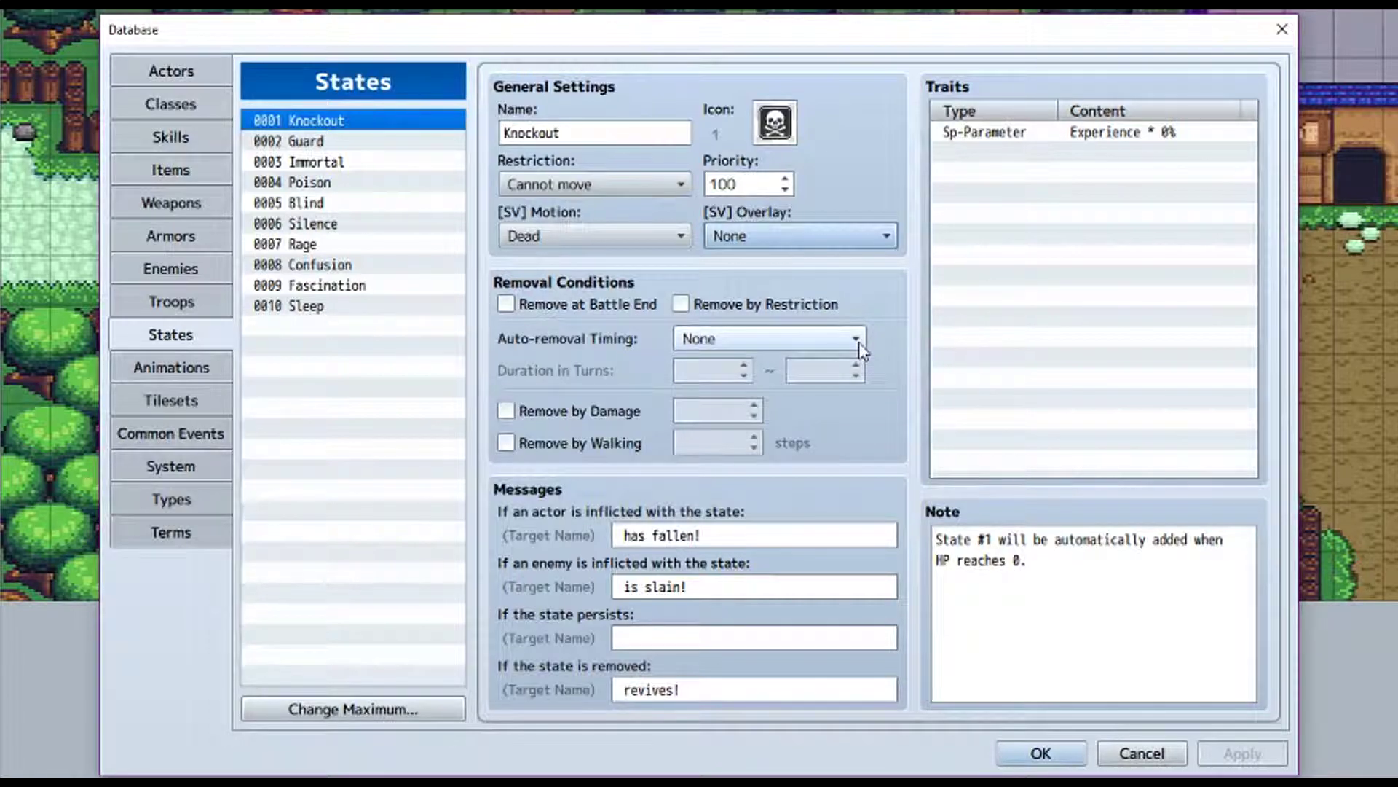
click(858, 341)
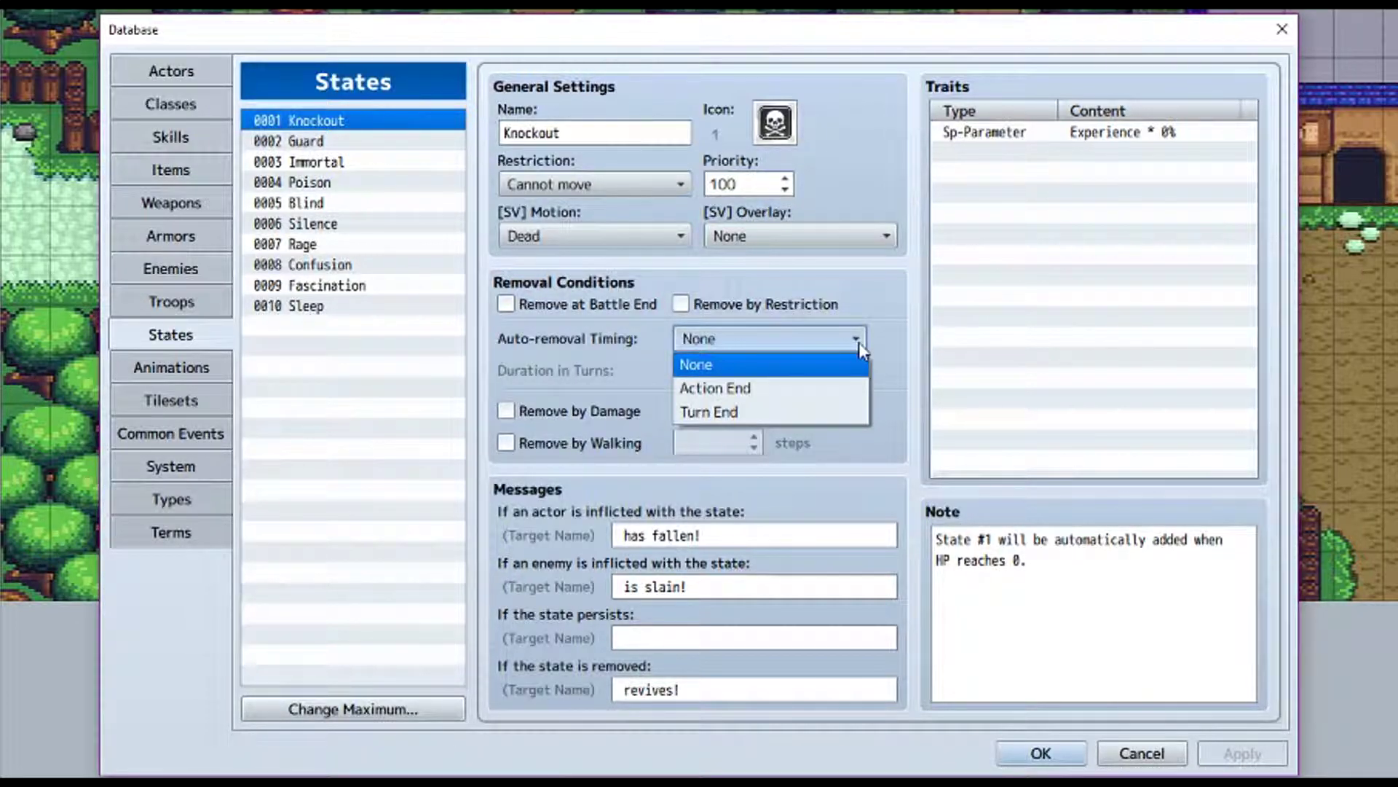
click(859, 342)
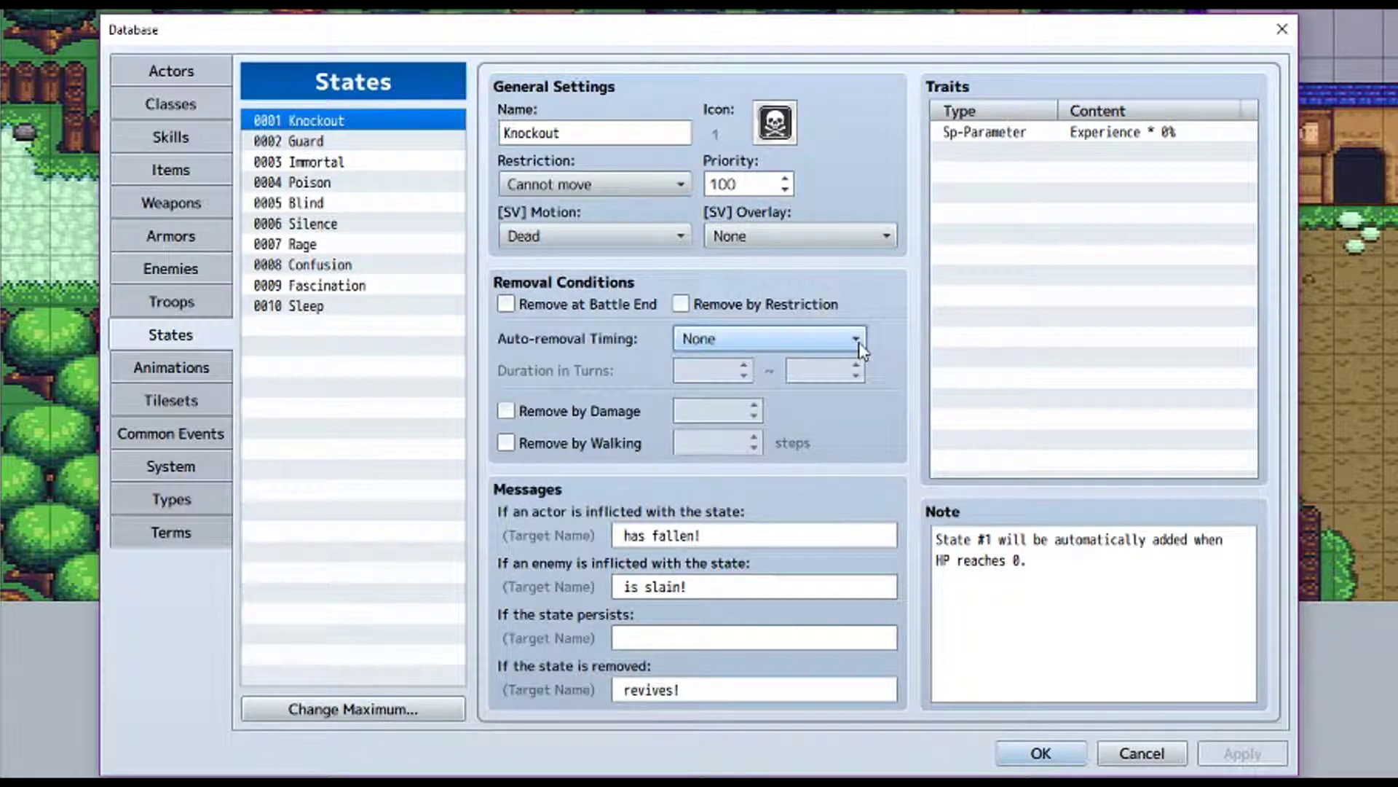
click(757, 341)
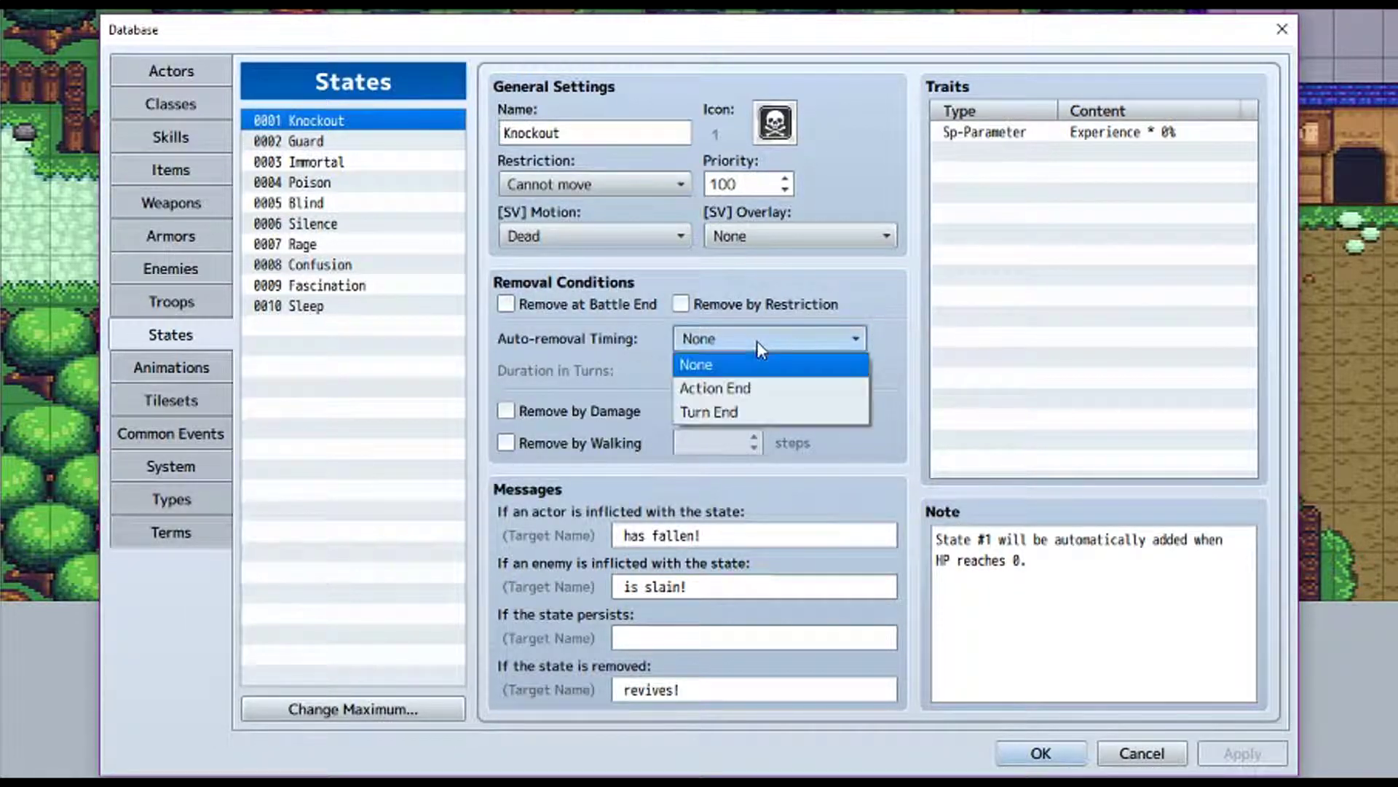
click(765, 386)
click(783, 342)
click(699, 358)
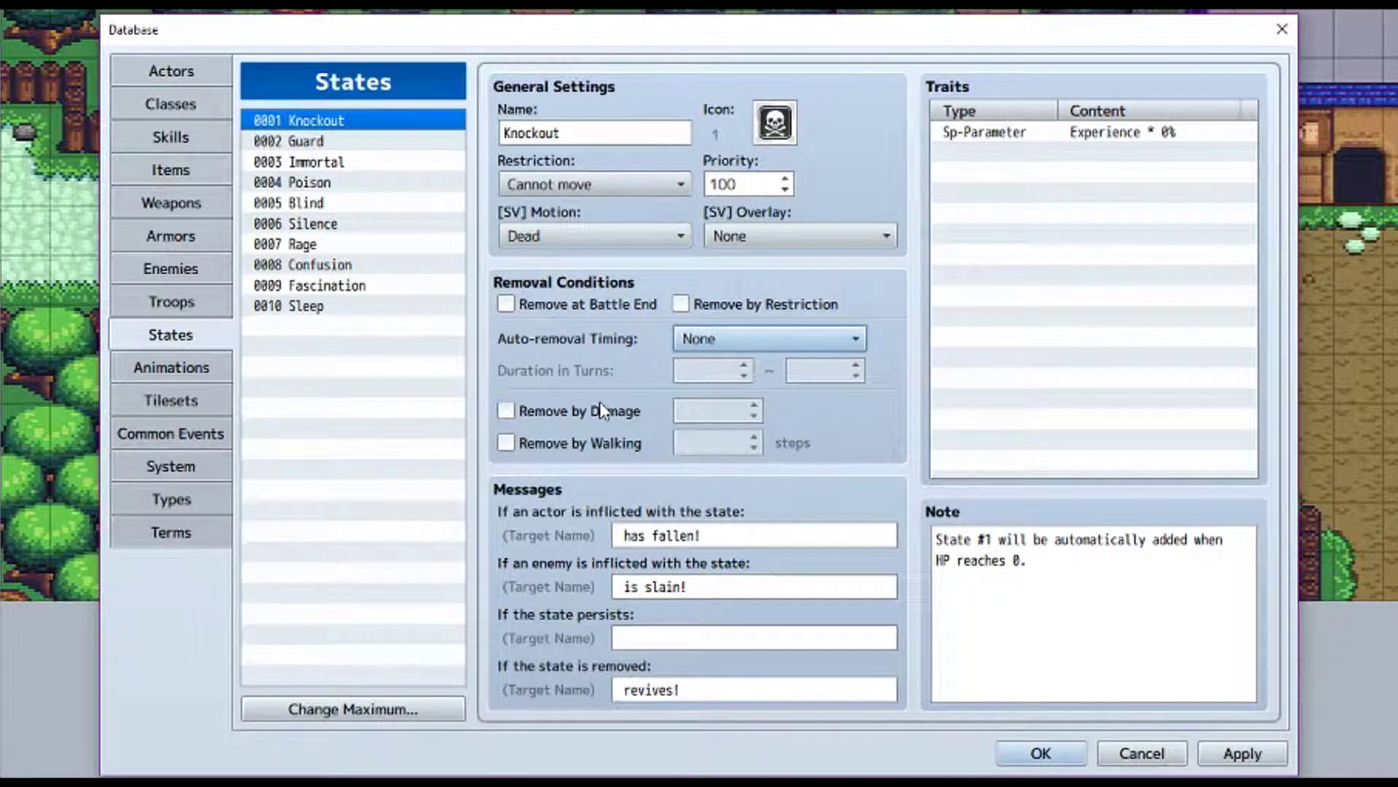
- Try the Remove by Damage and Remove by Walking conditions on the Knockout state and switch both off again
mouse_move(600, 404)
click(508, 411)
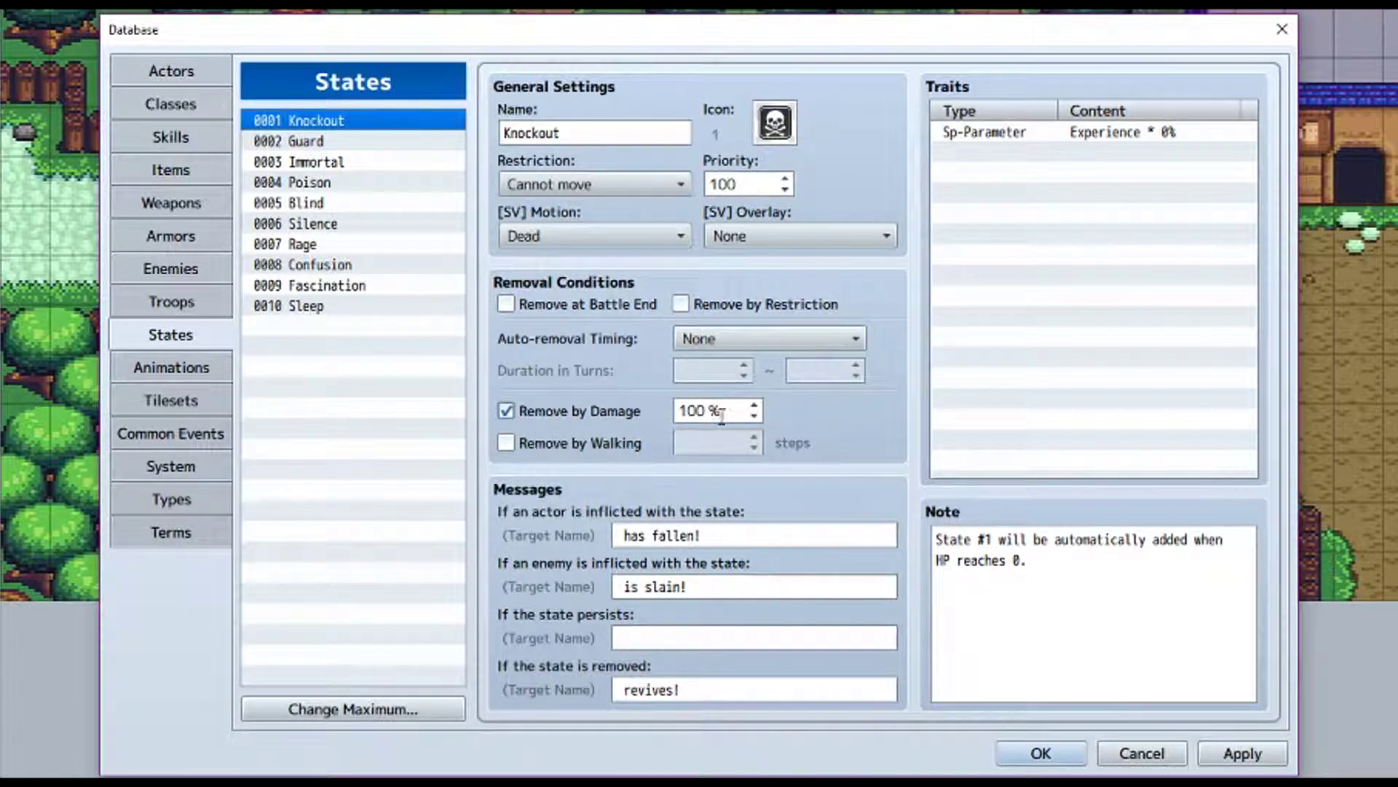
click(506, 410)
click(507, 443)
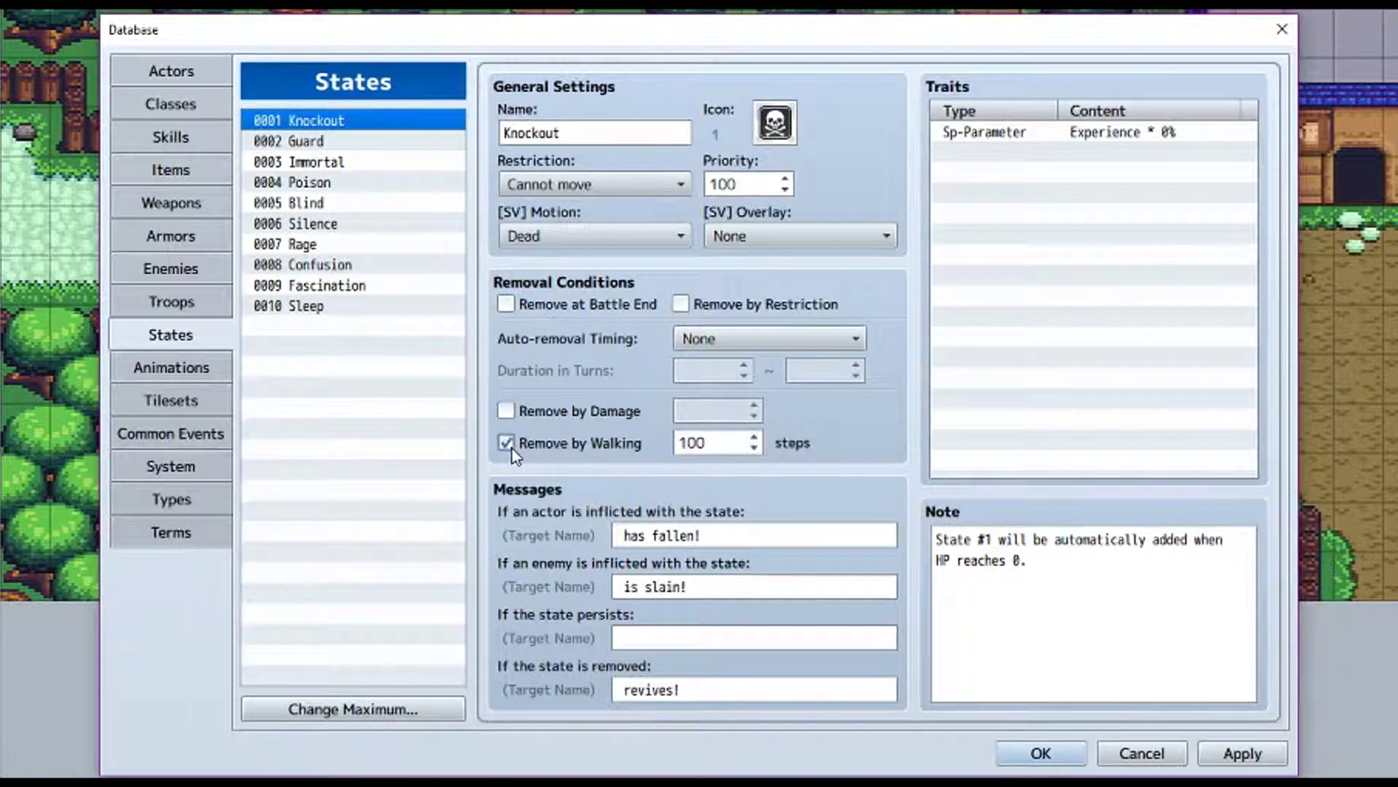
click(511, 446)
click(504, 411)
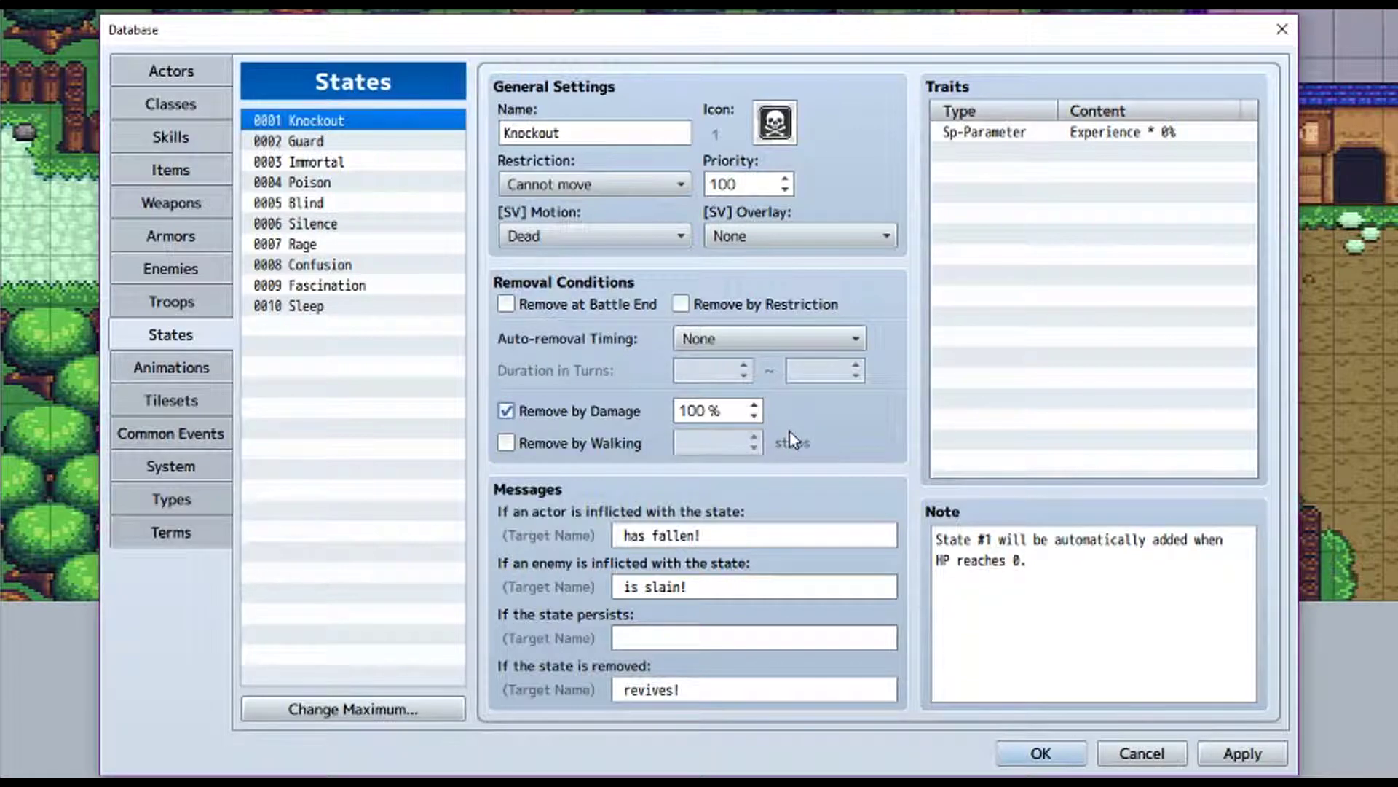
click(507, 412)
click(508, 445)
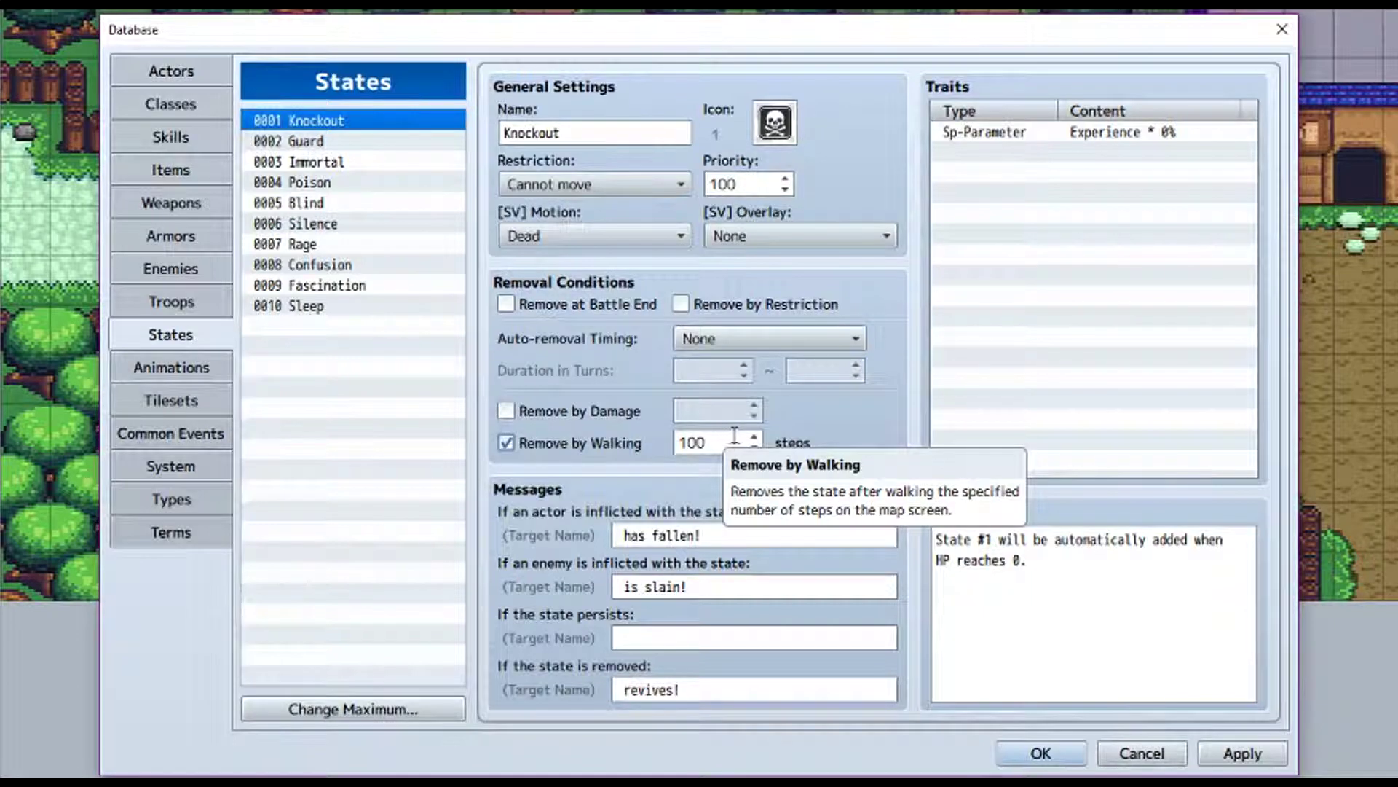
click(507, 444)
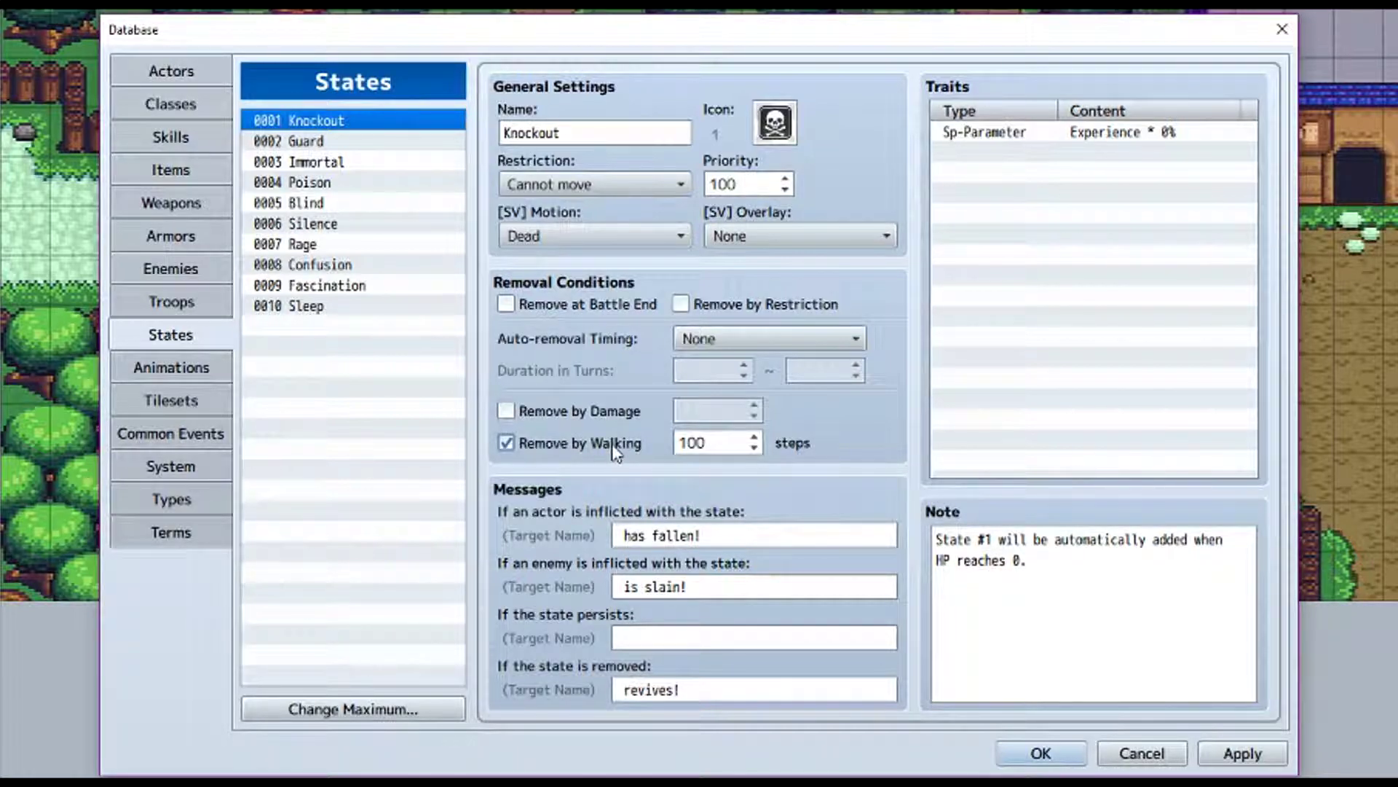
click(506, 444)
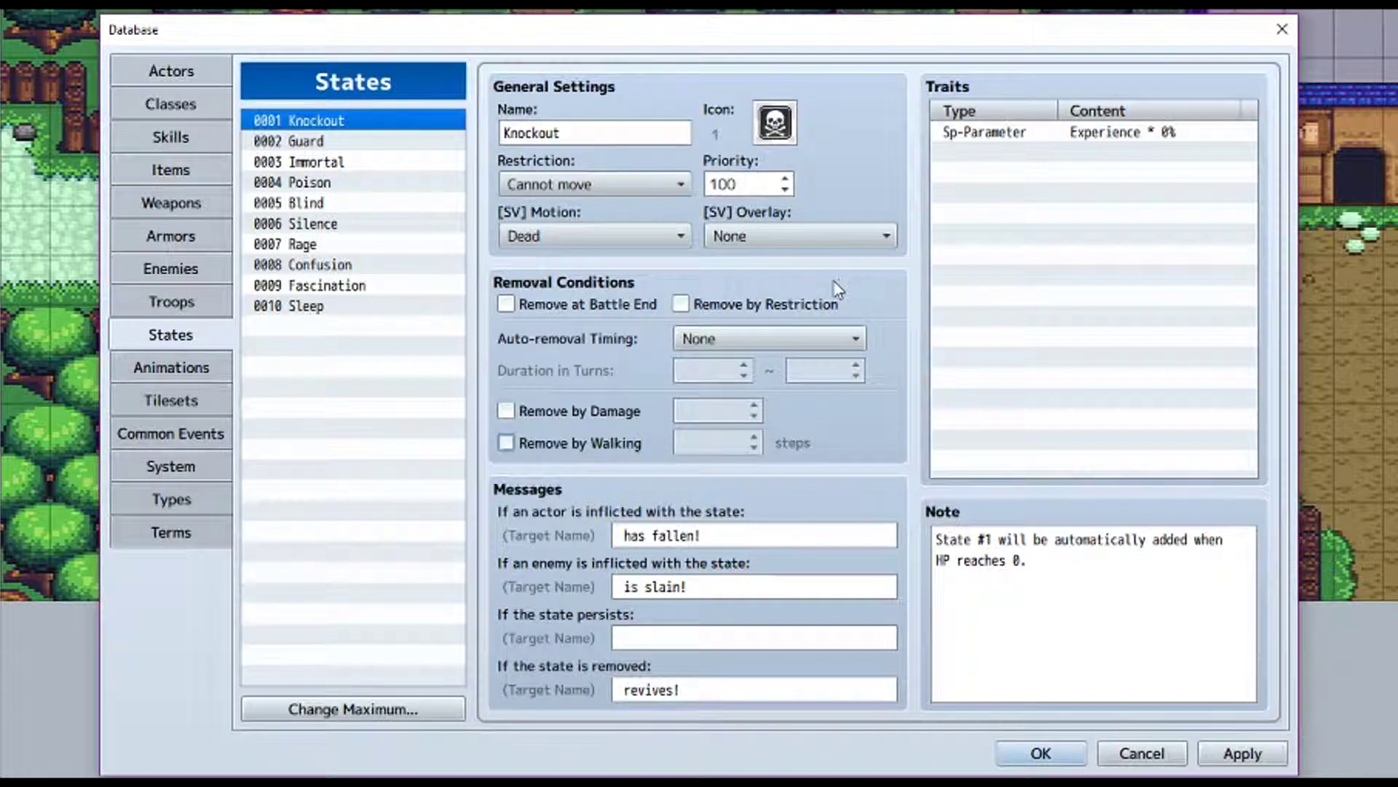
- Open the Animations section of the database and look at the position options for Hit Physical
click(168, 369)
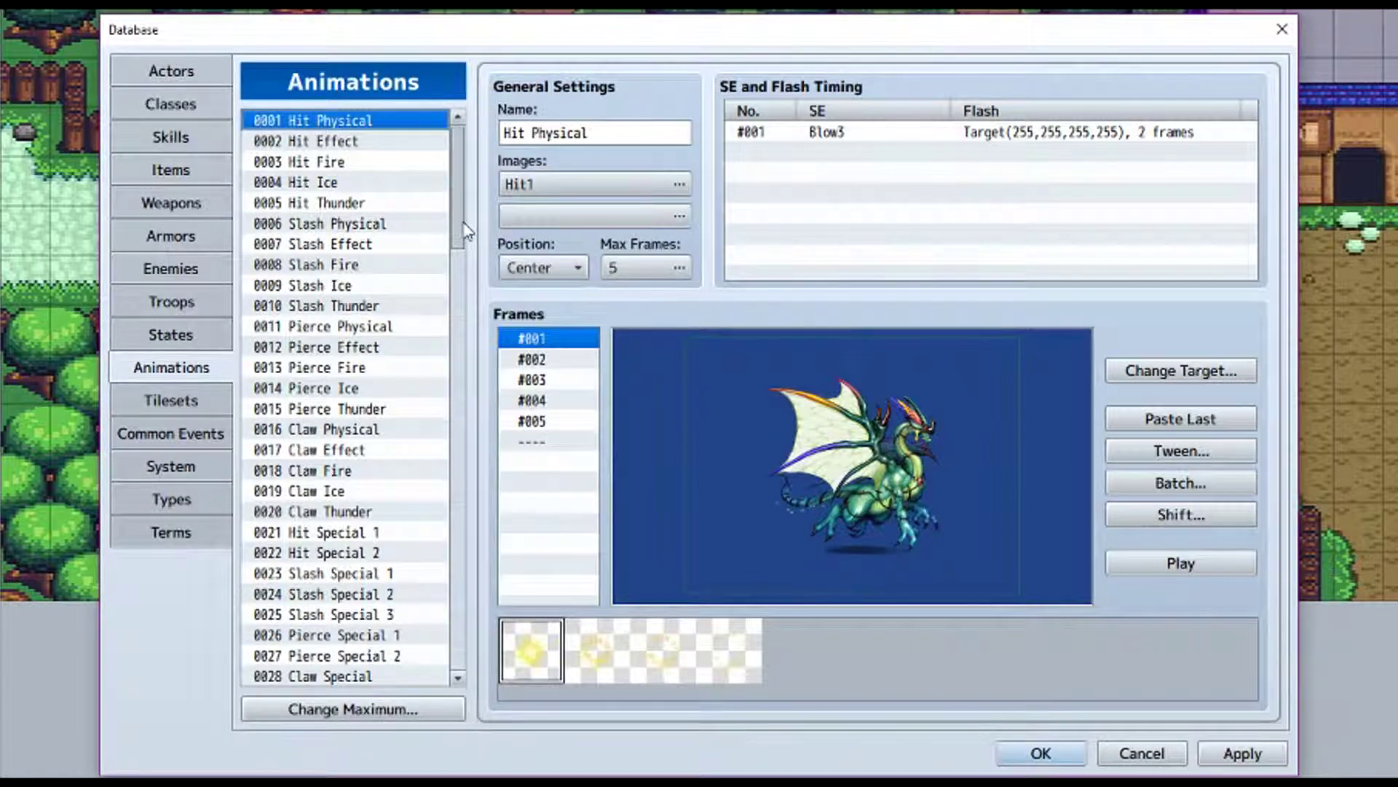
drag(458, 231, 488, 218)
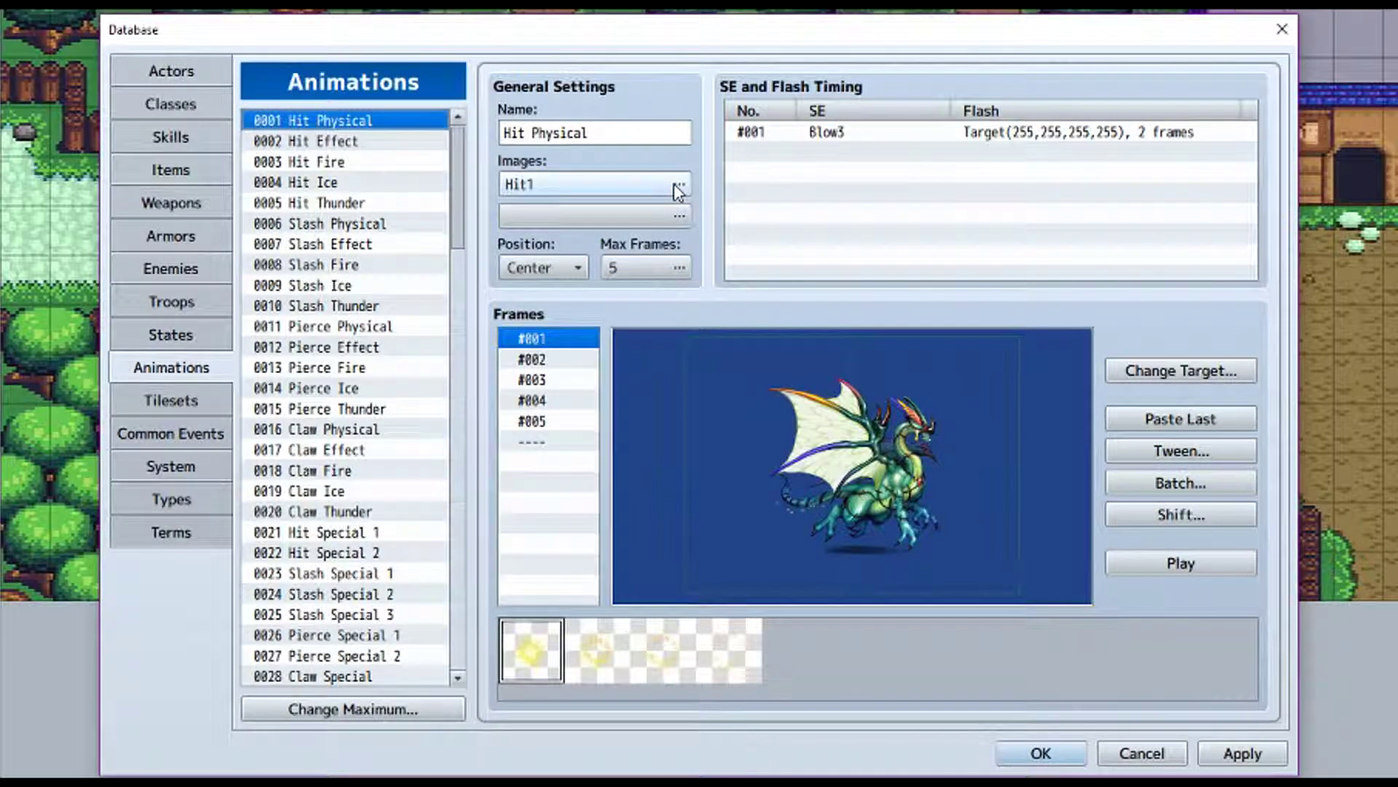
click(579, 269)
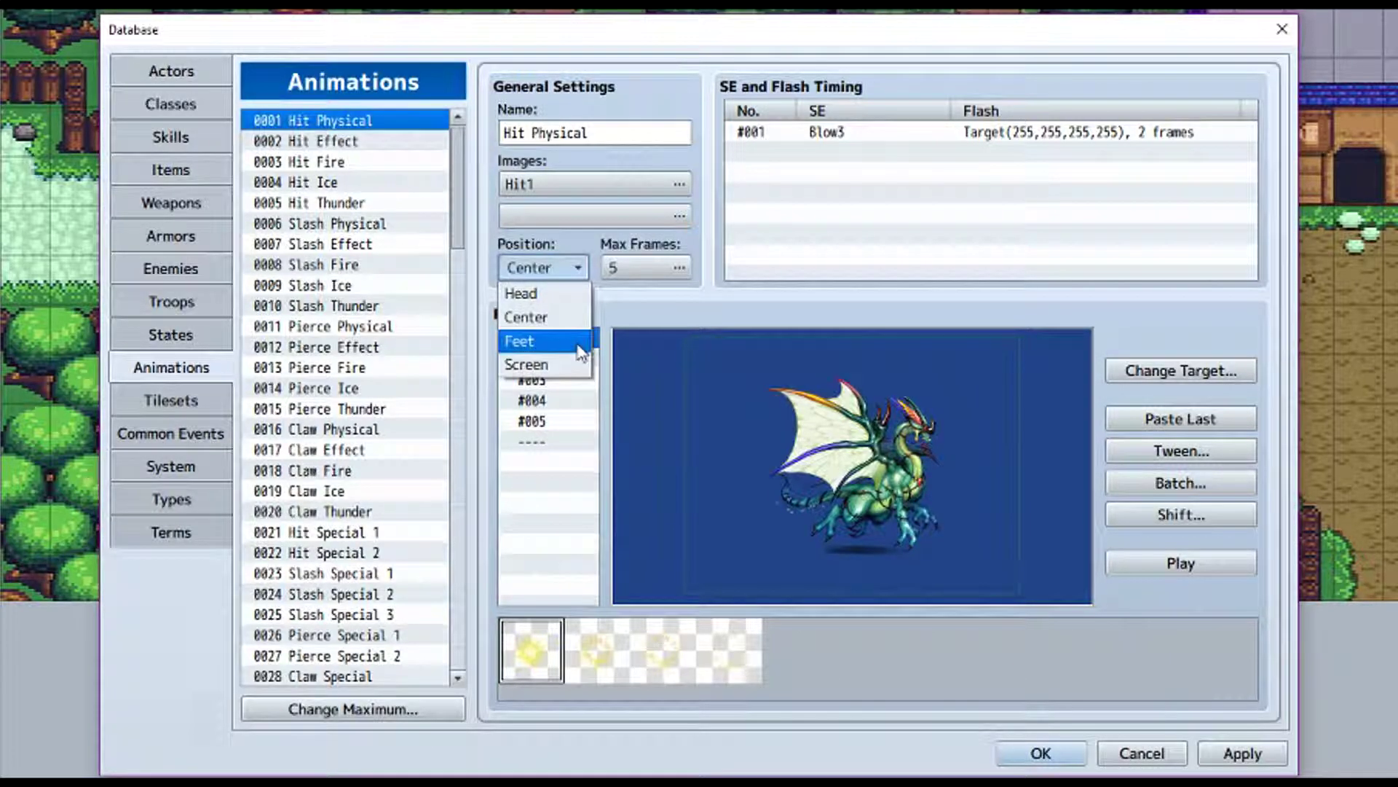
click(579, 268)
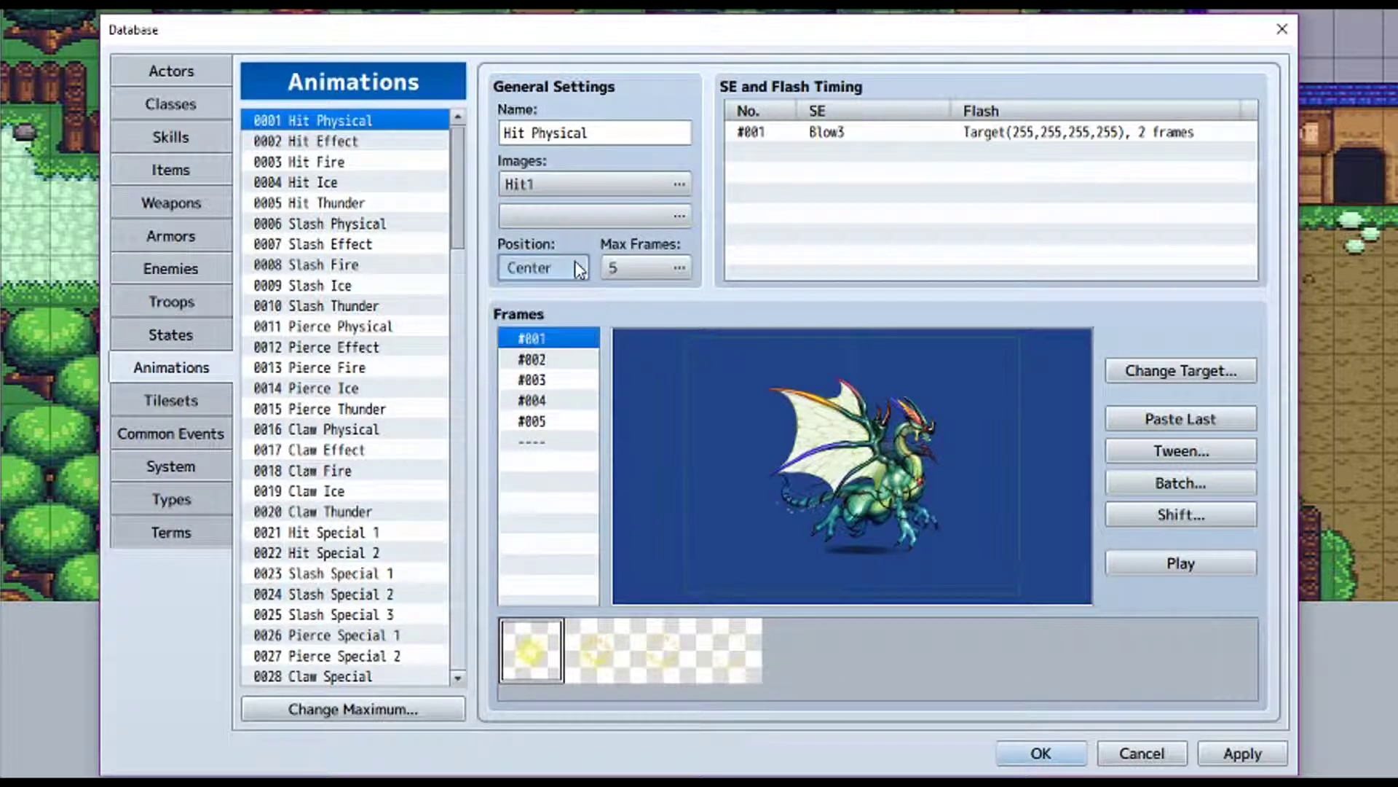
- Examine the maximum frames setting of the Hit Physical animation and close it without changes
click(688, 268)
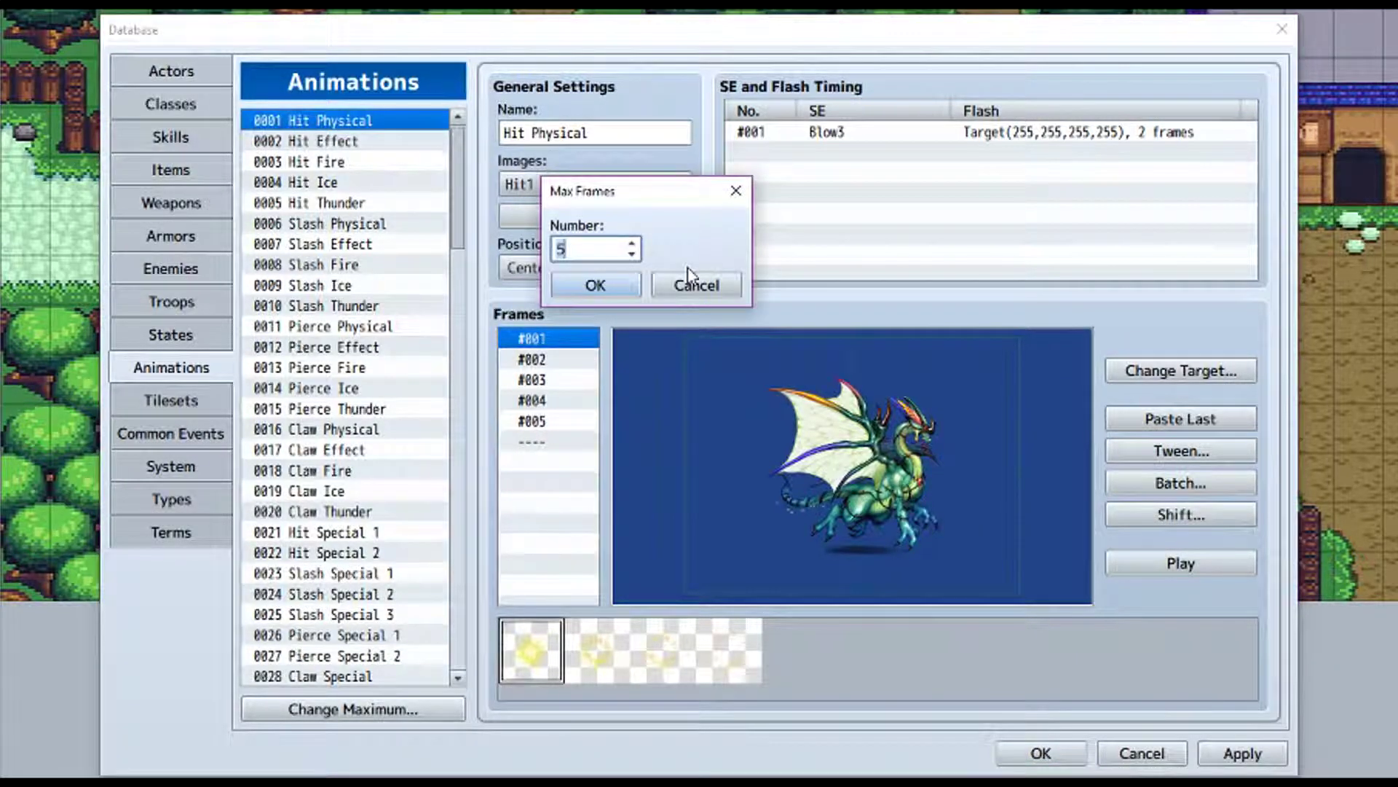
drag(670, 202, 854, 196)
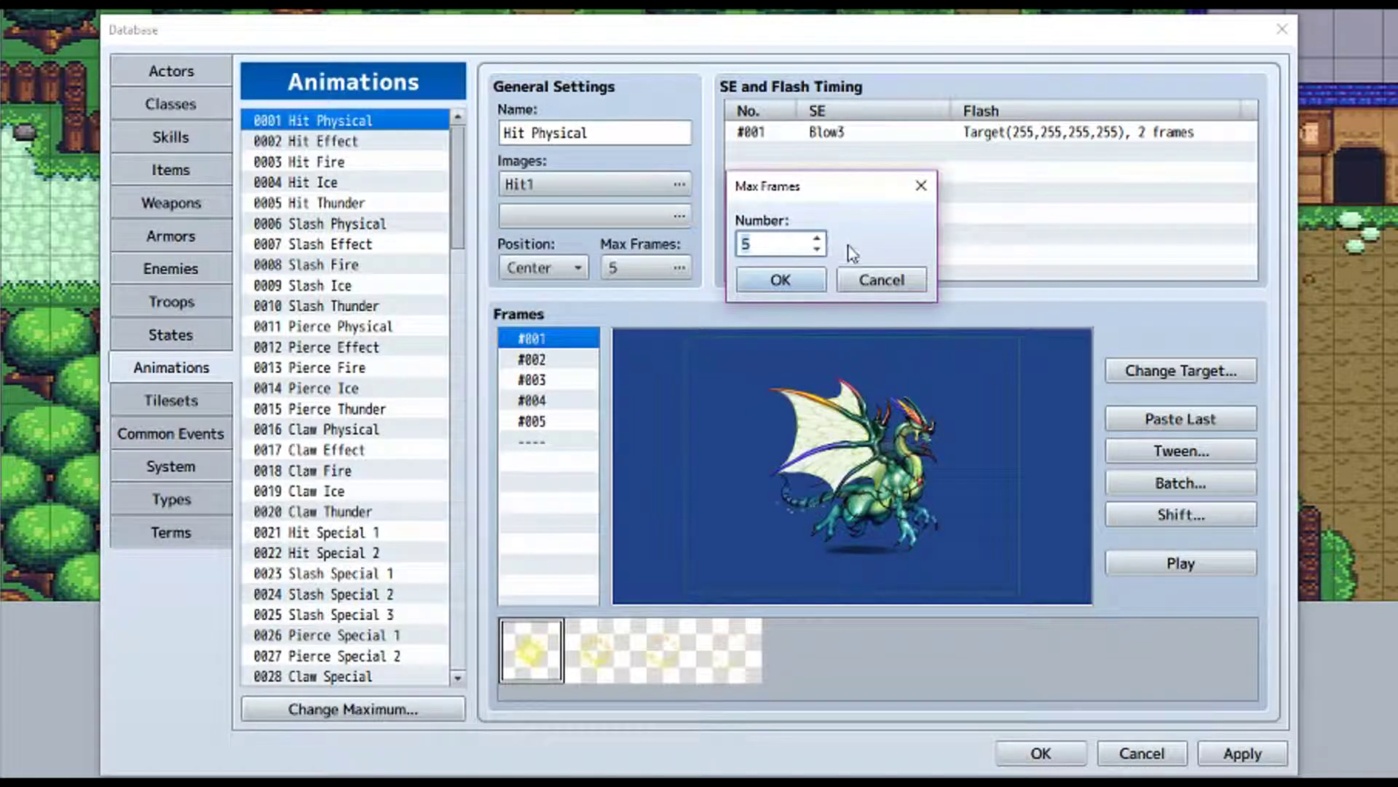
click(885, 279)
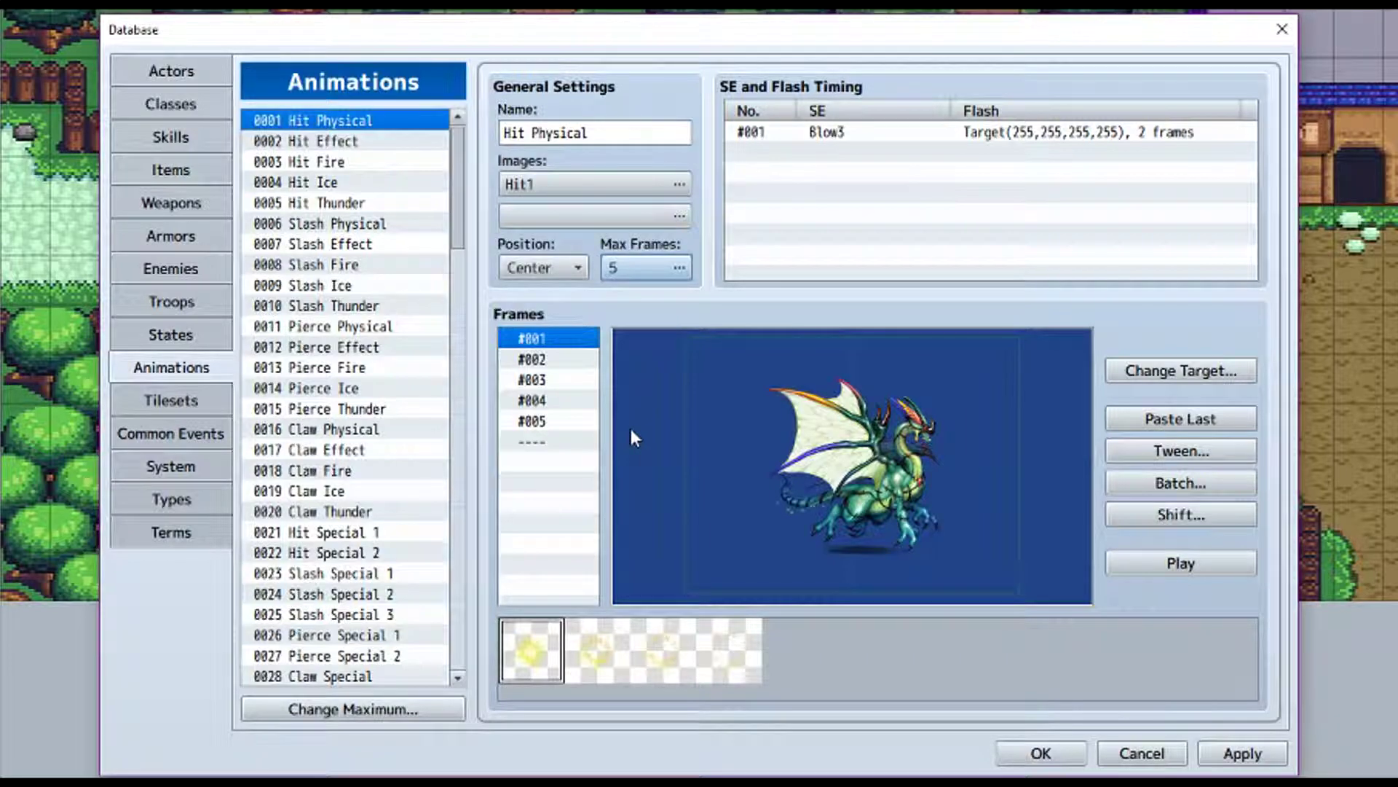
- Check the commands available for the empty entry at the end of Hit Physical's frame list
click(552, 443)
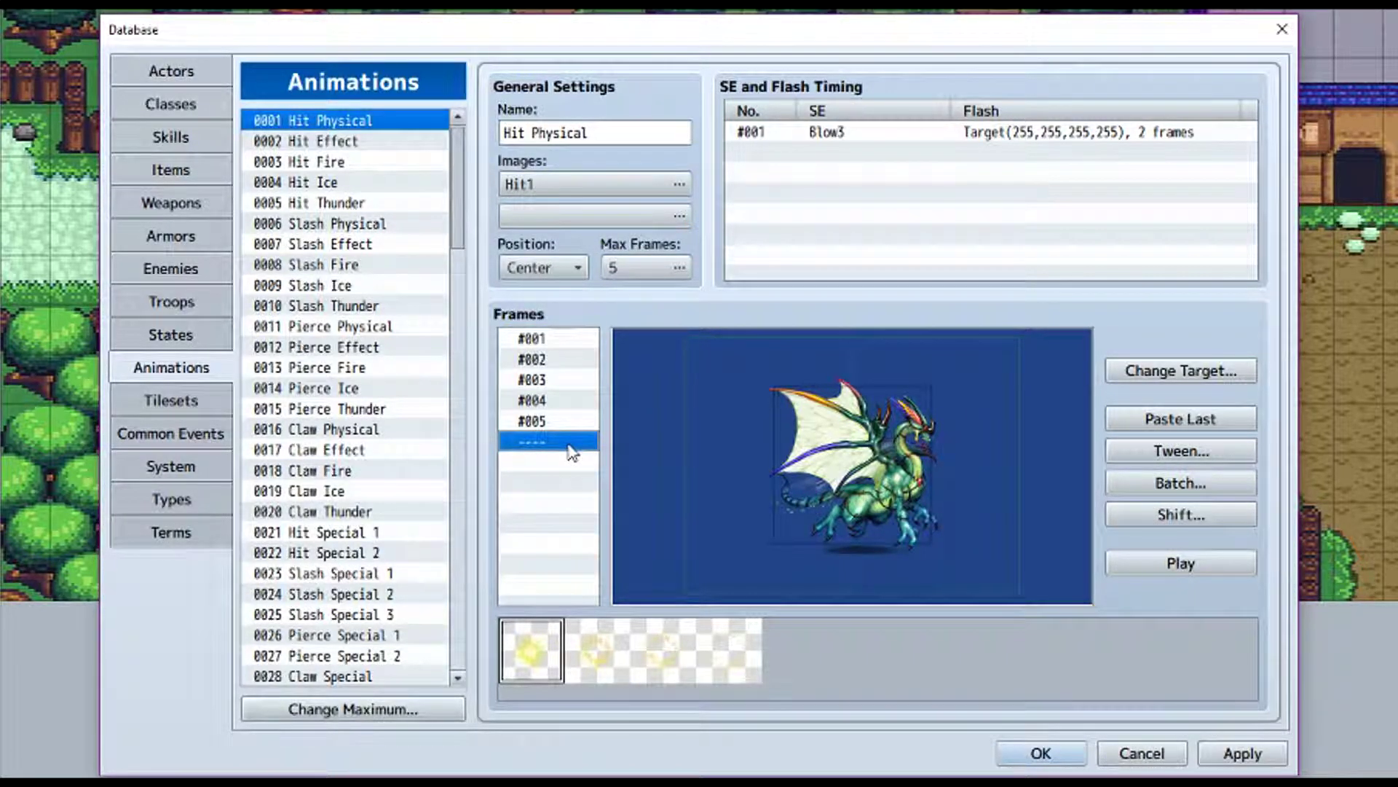
right_click(568, 446)
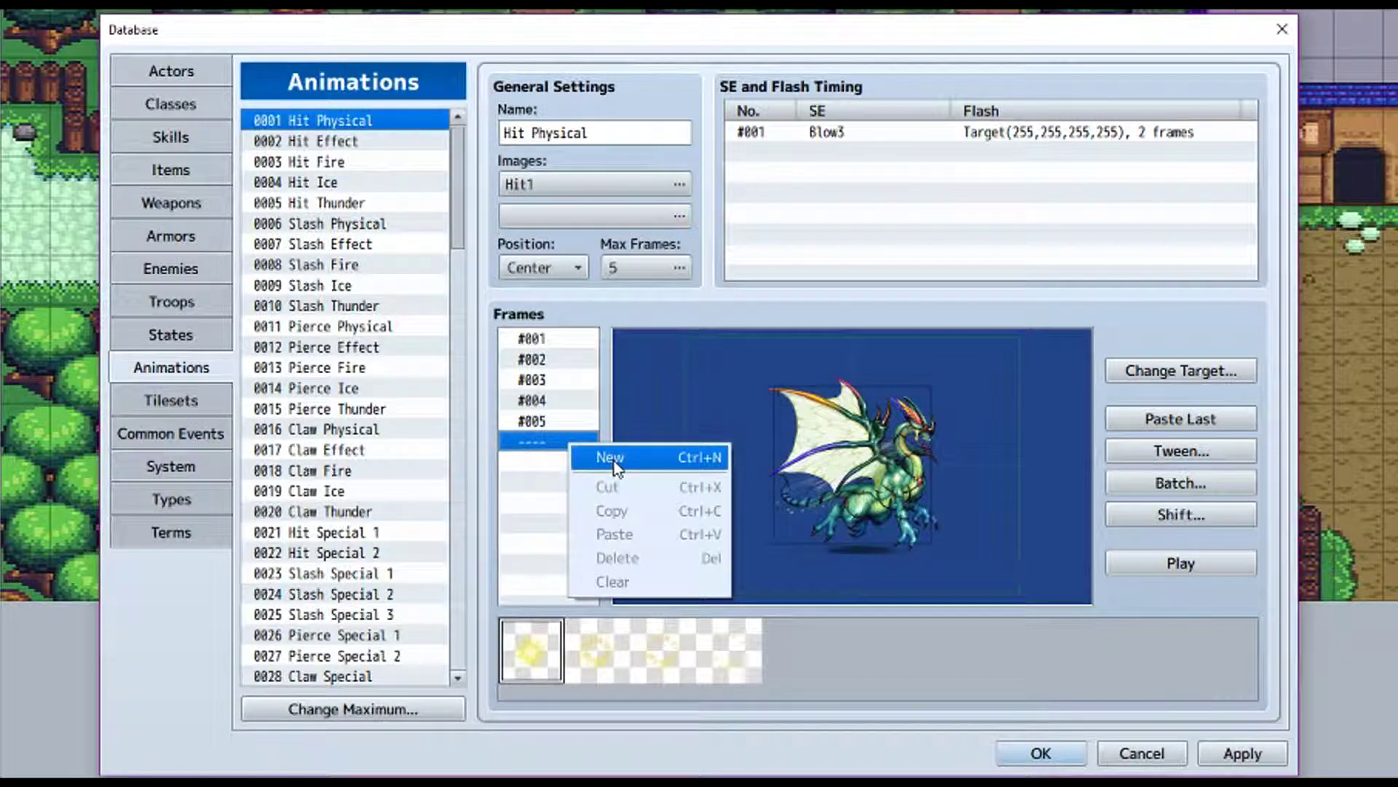
click(553, 487)
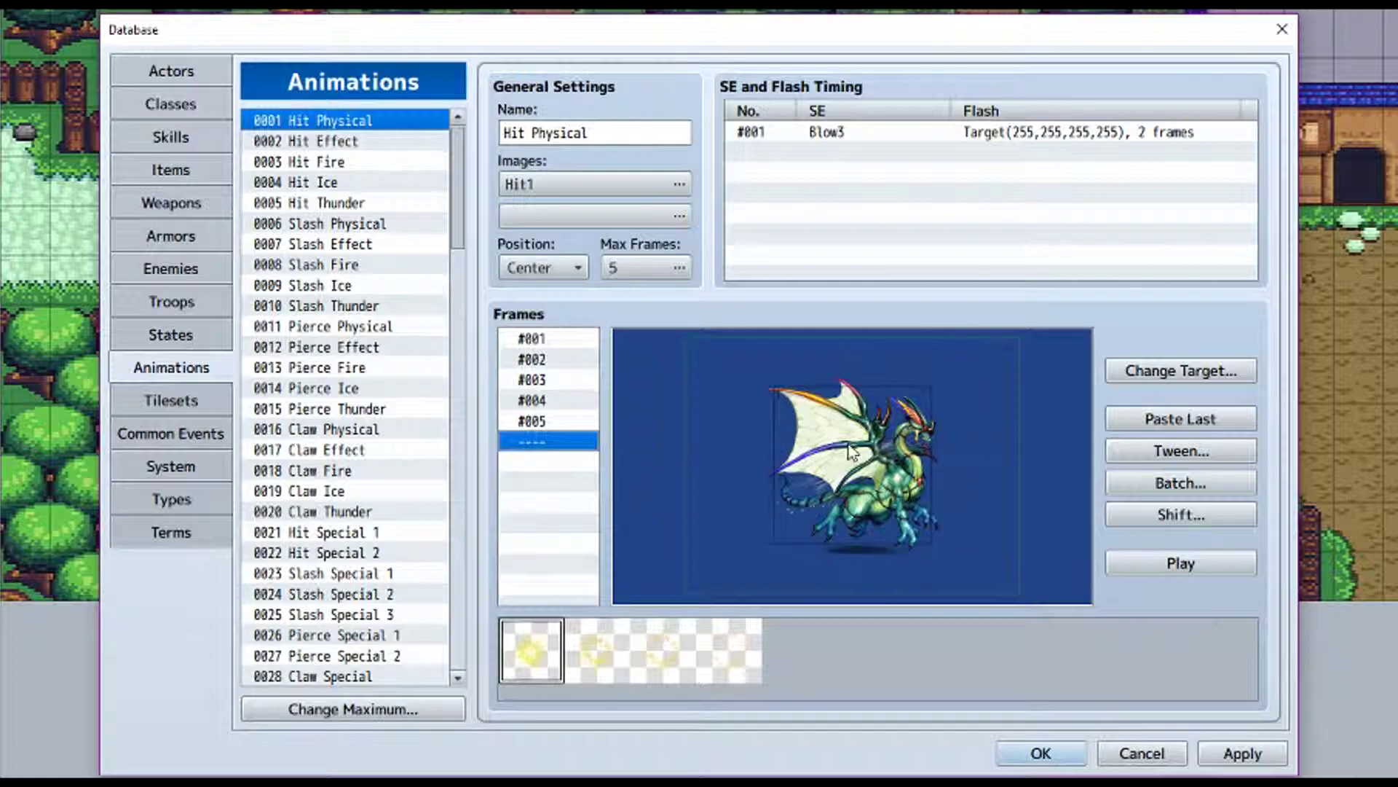
- Step through frames #001 to #005 of the Hit Physical animation and return to the first frame
click(566, 339)
click(565, 360)
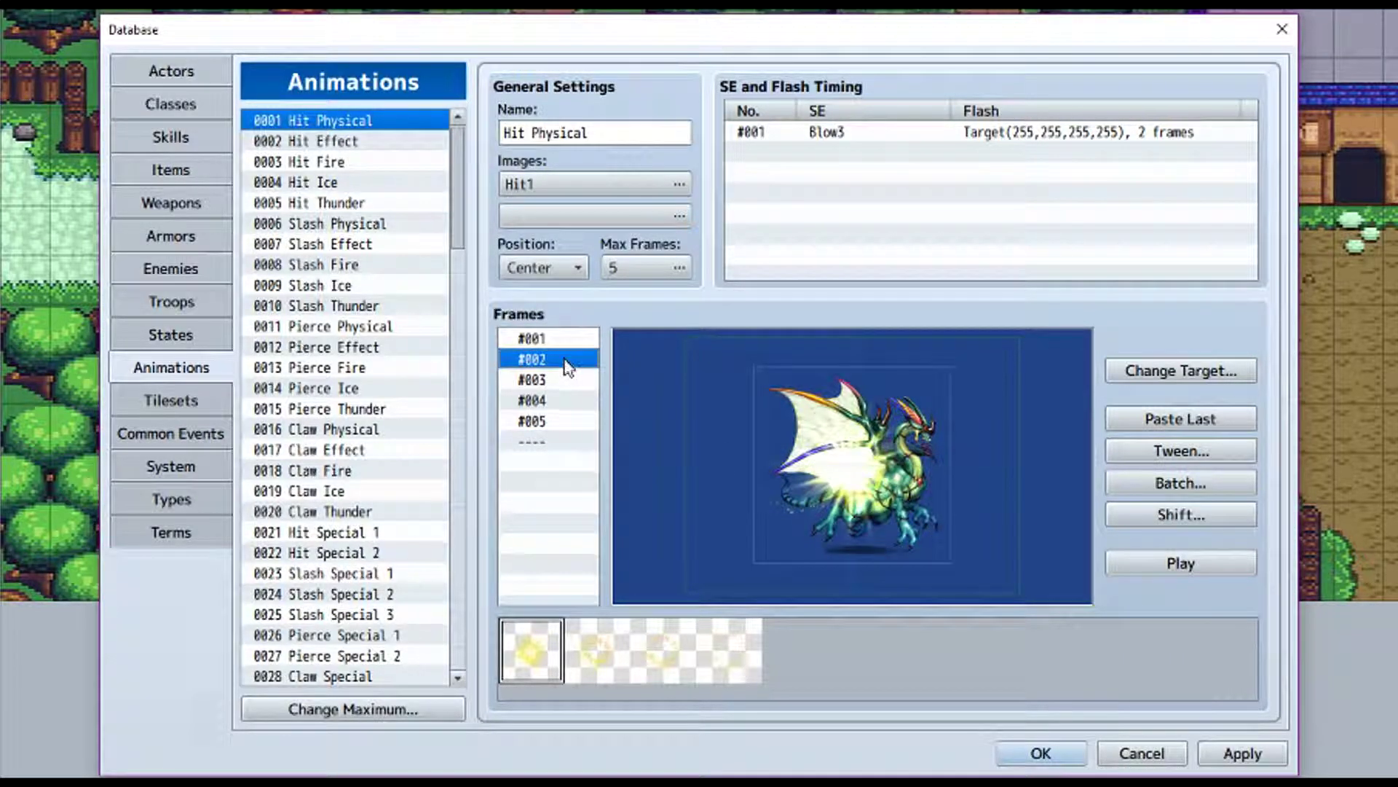
click(567, 380)
click(567, 401)
click(567, 420)
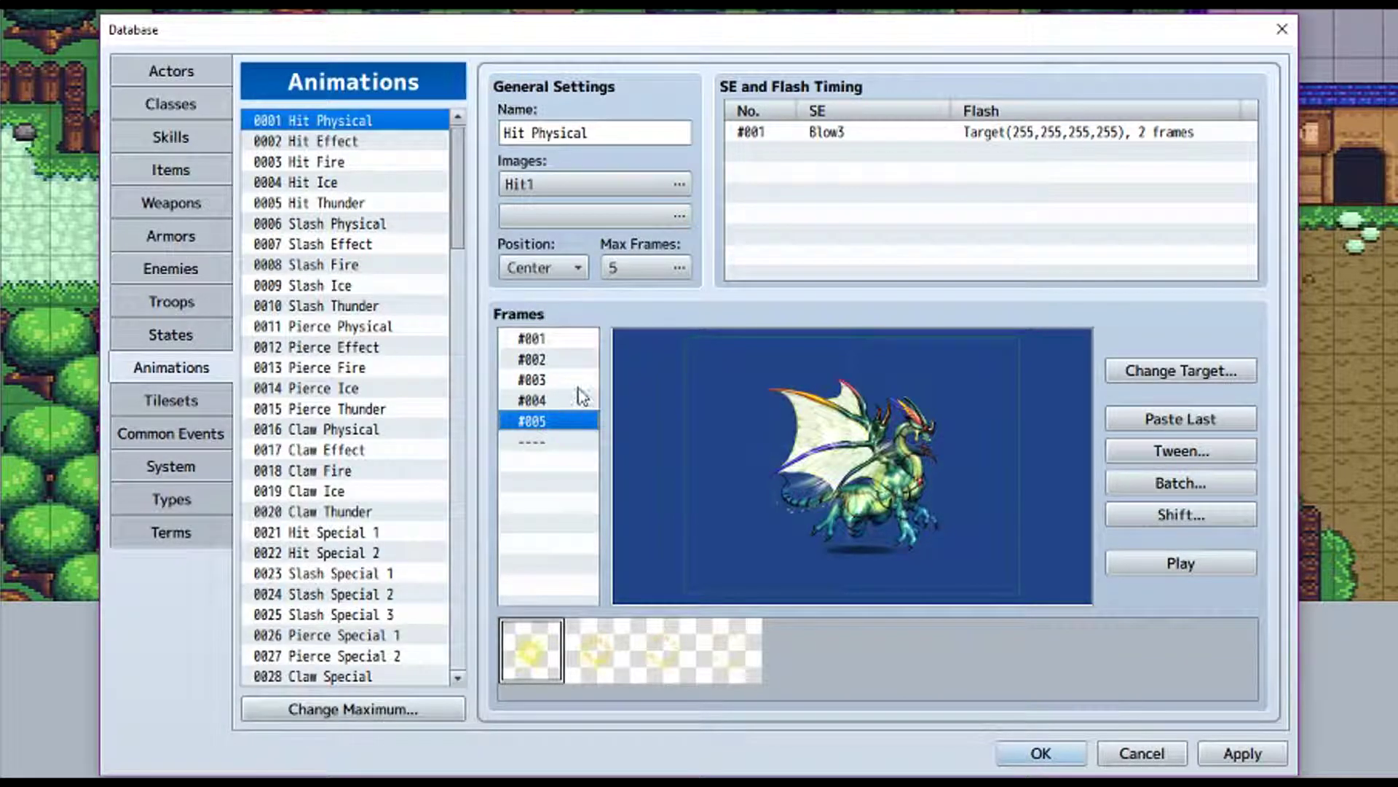
click(571, 339)
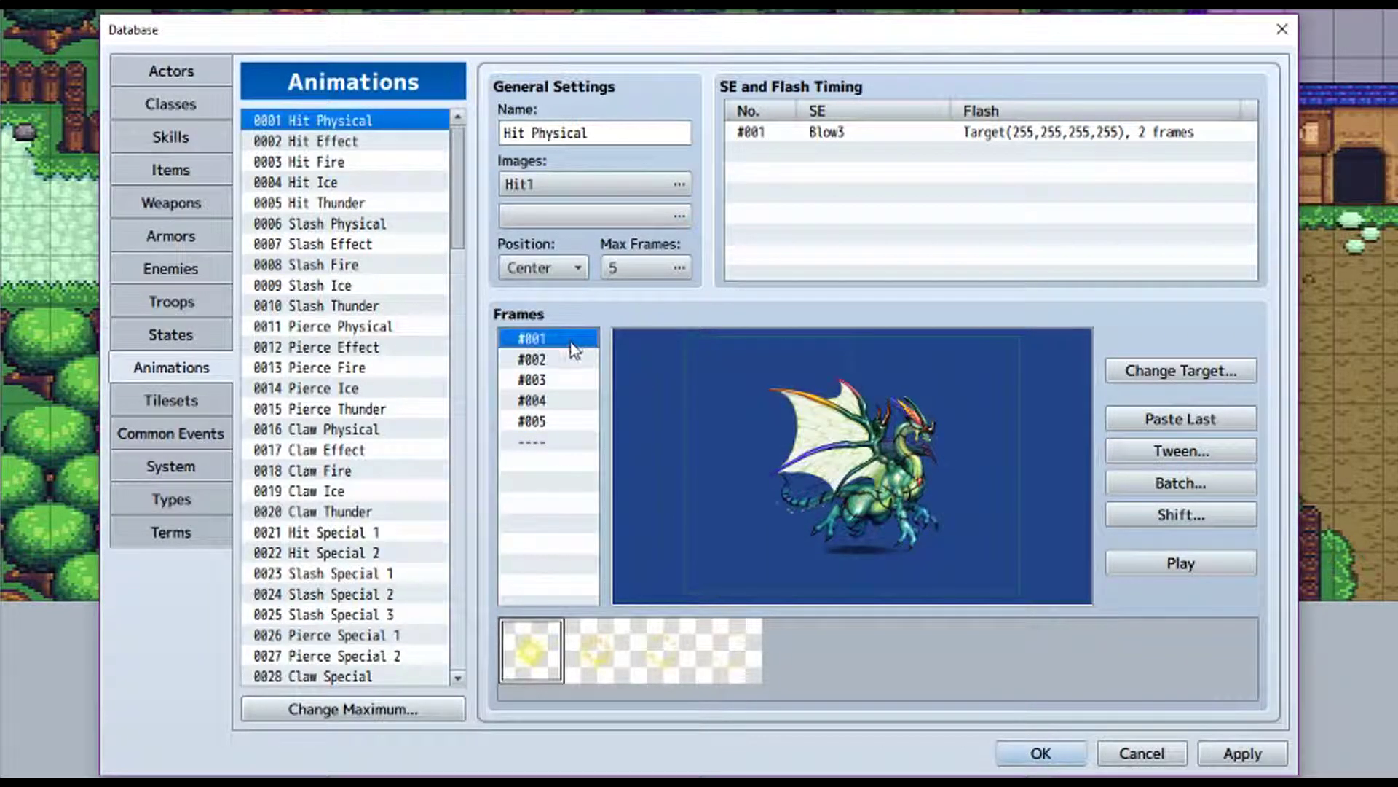
- Try selecting ranges of Hit Physical frames, including all five at once, and finish on the empty entry
shift+click(566, 424)
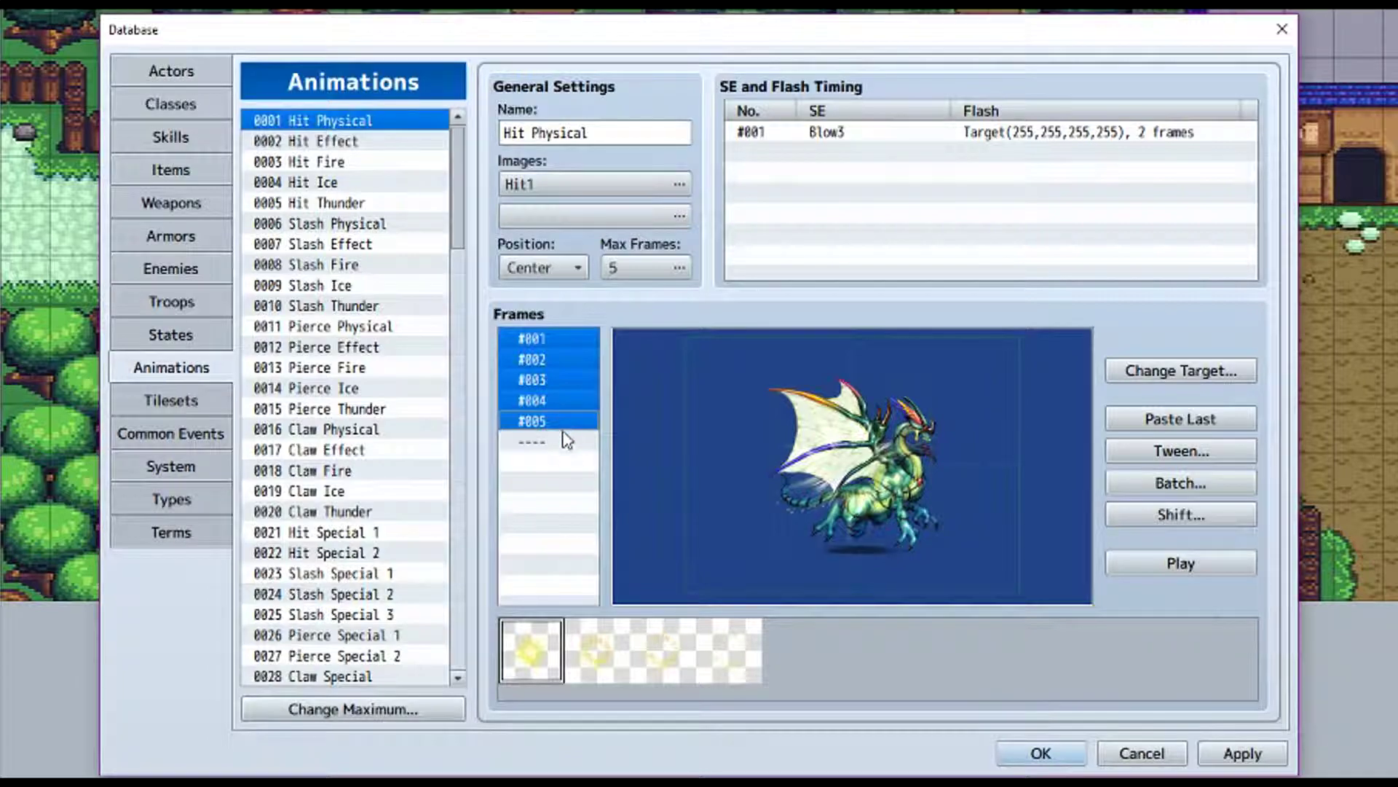
shift+click(566, 441)
click(570, 361)
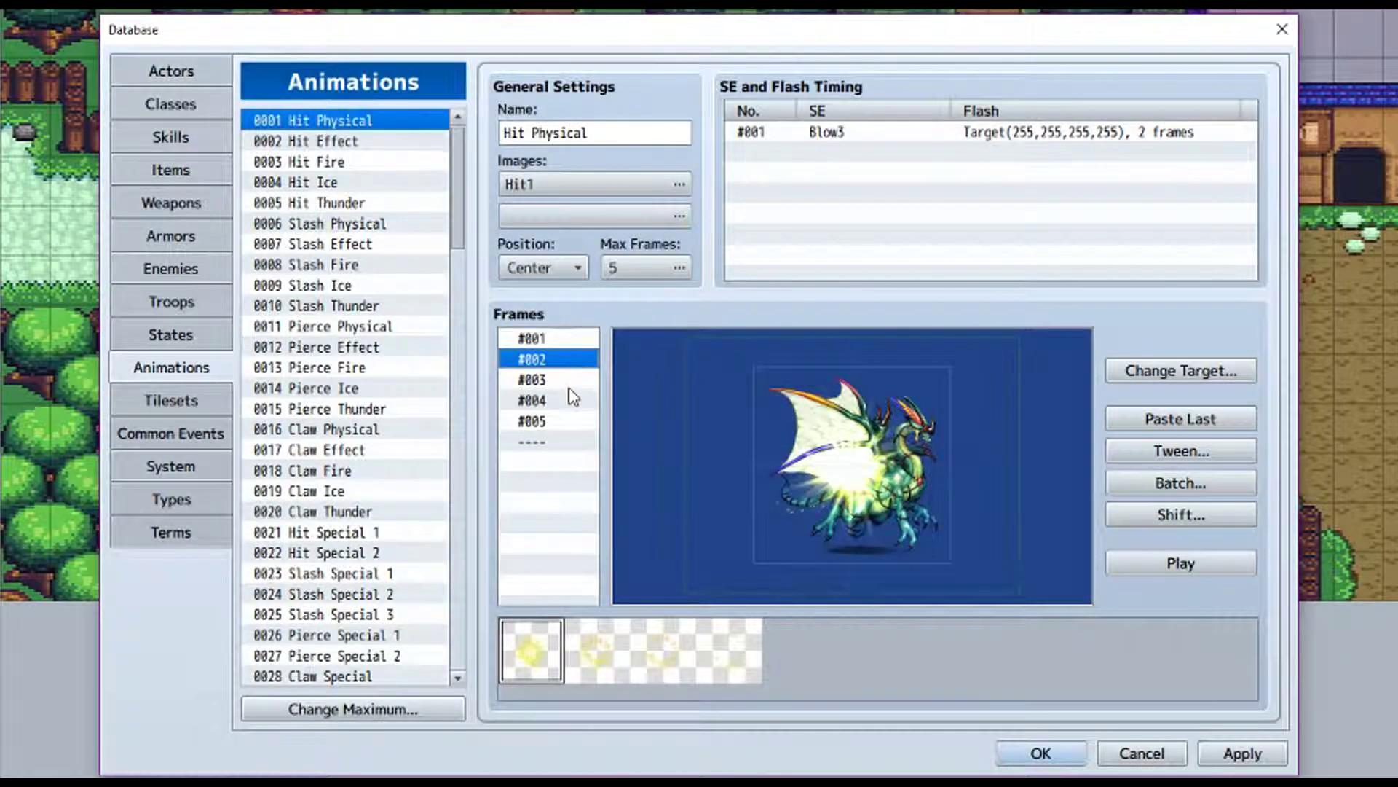
shift+click(570, 400)
click(570, 421)
shift+click(570, 338)
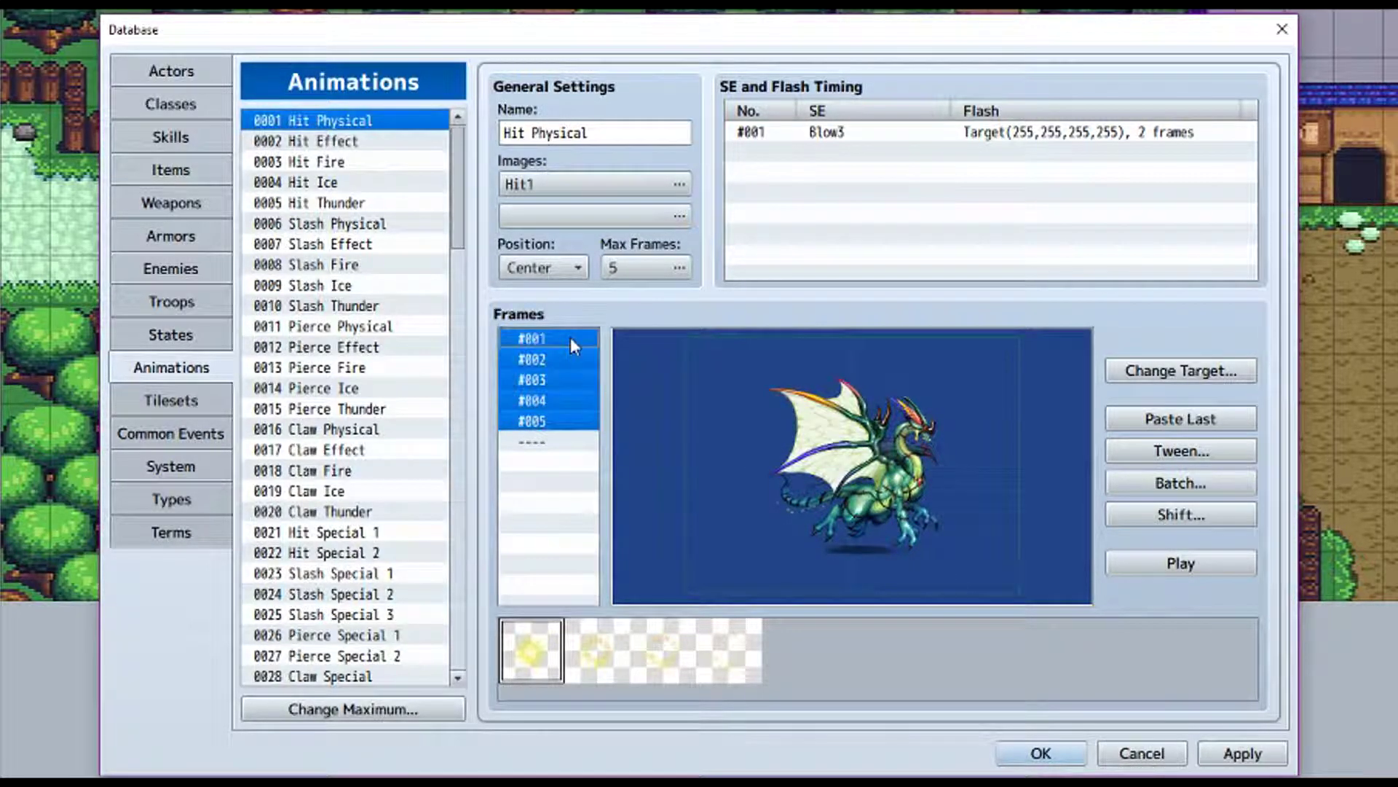
click(583, 442)
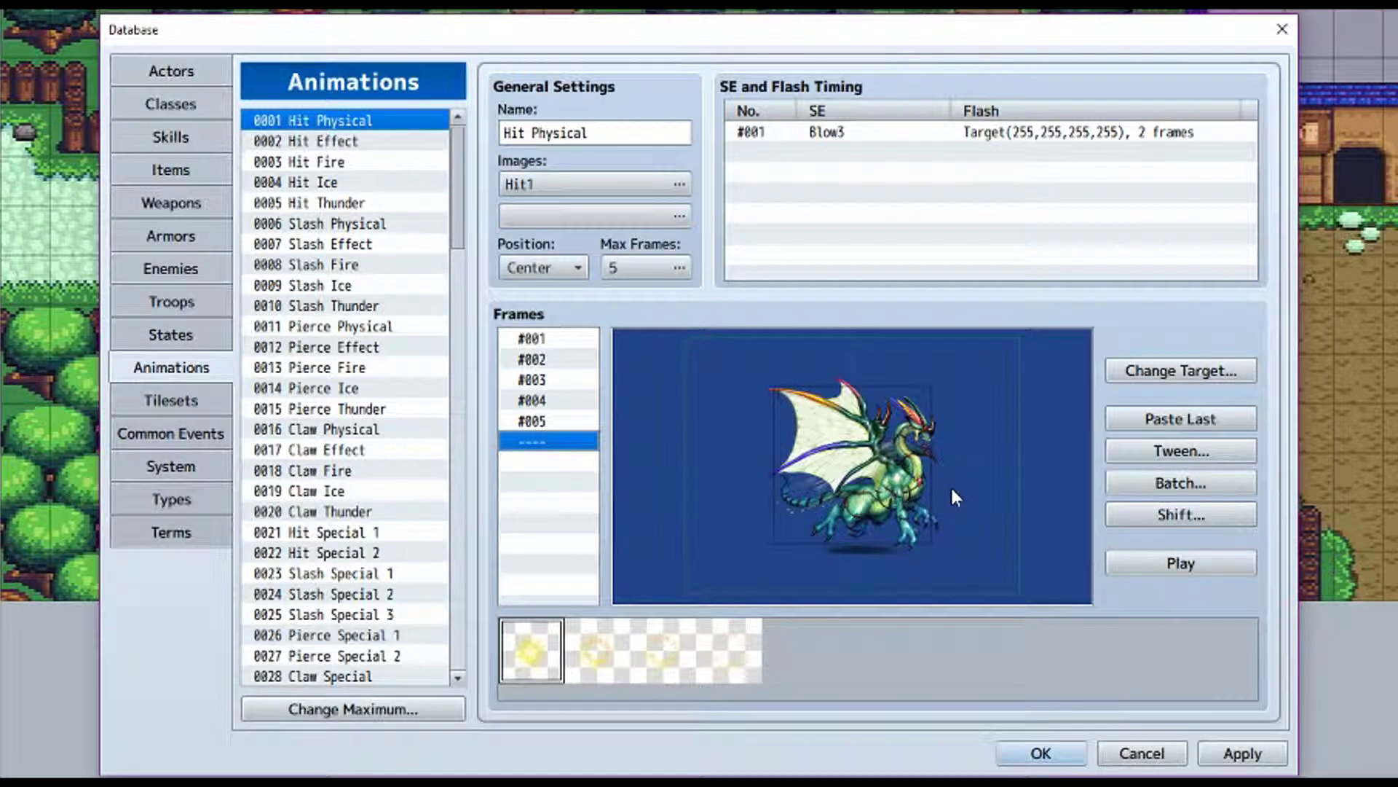
- Try the Head, Feet and Screen positions for Hit Physical and set the position back to Center
click(553, 268)
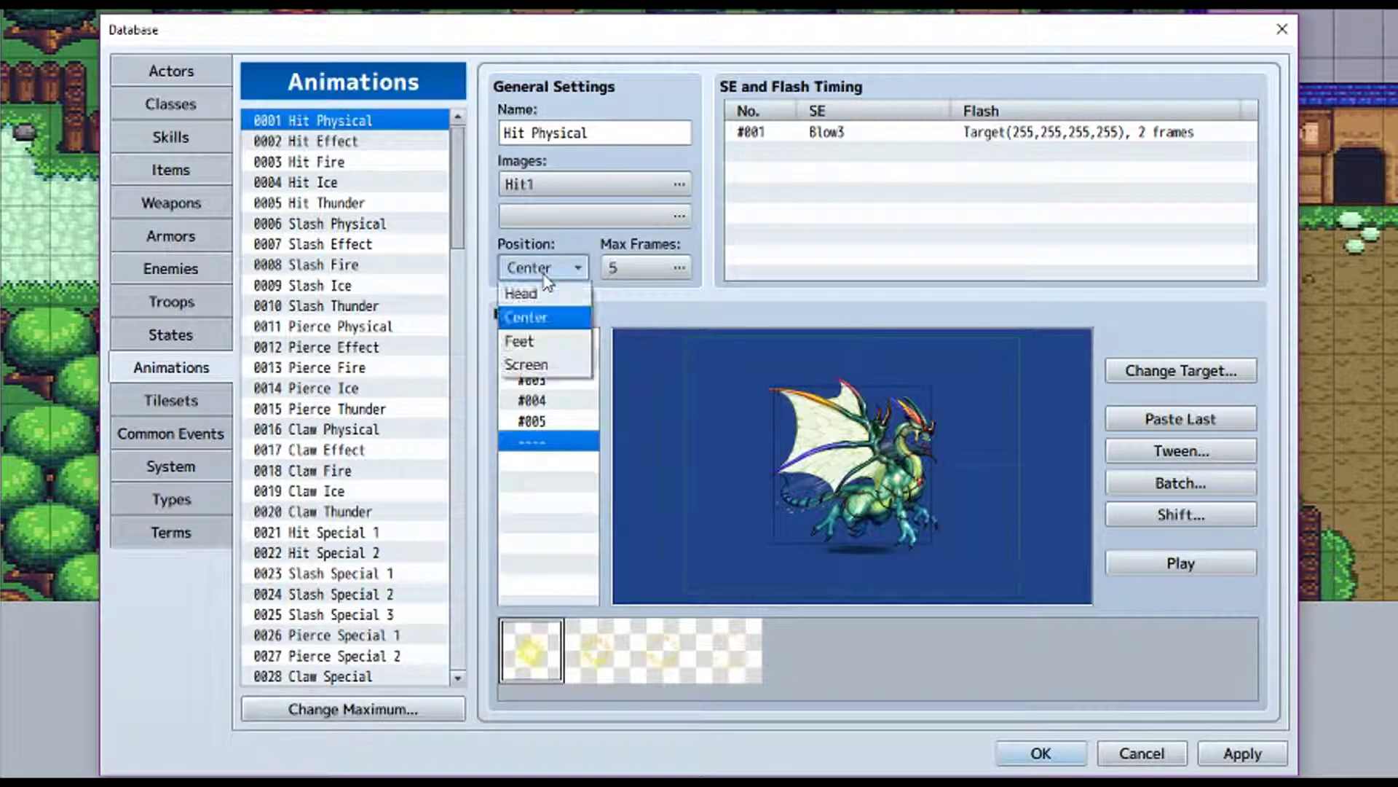
click(552, 299)
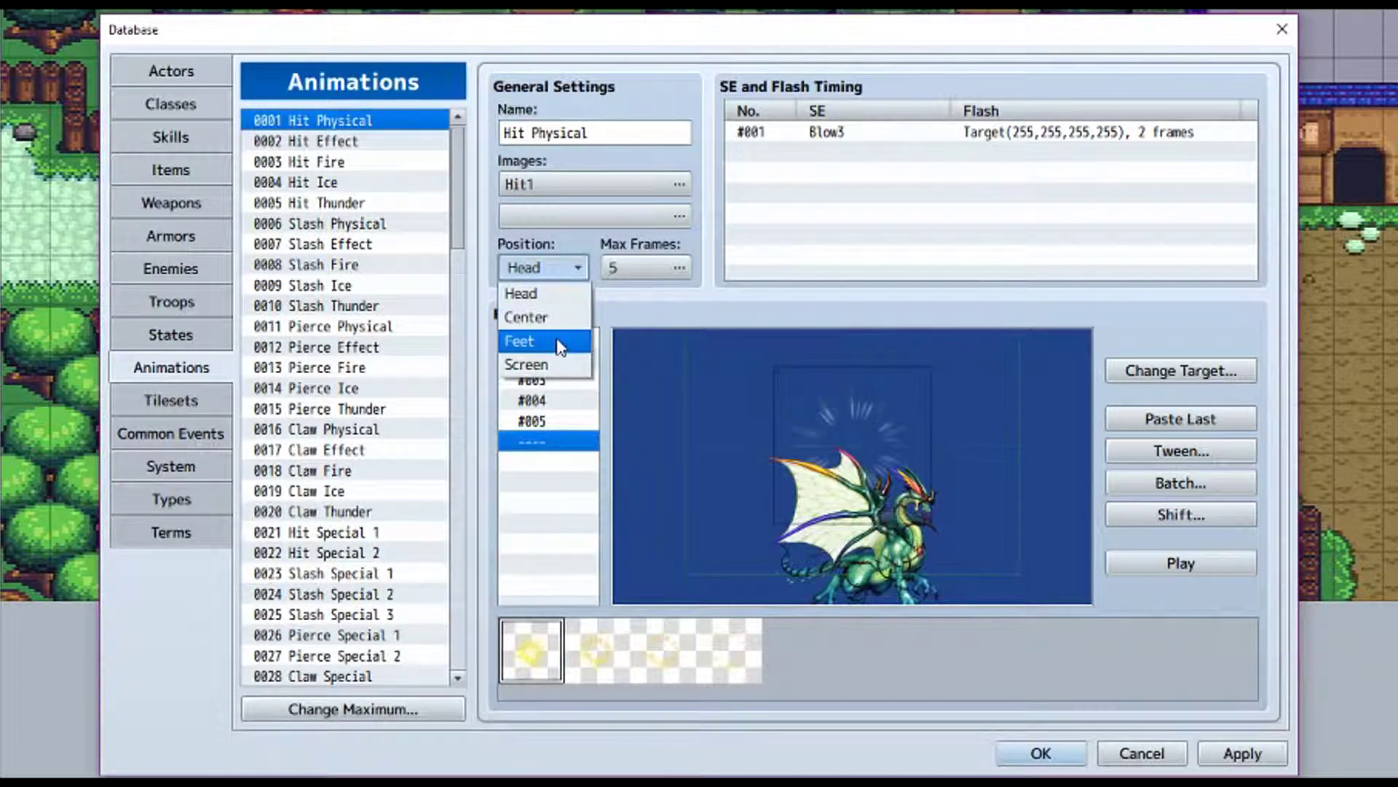
click(560, 347)
click(562, 268)
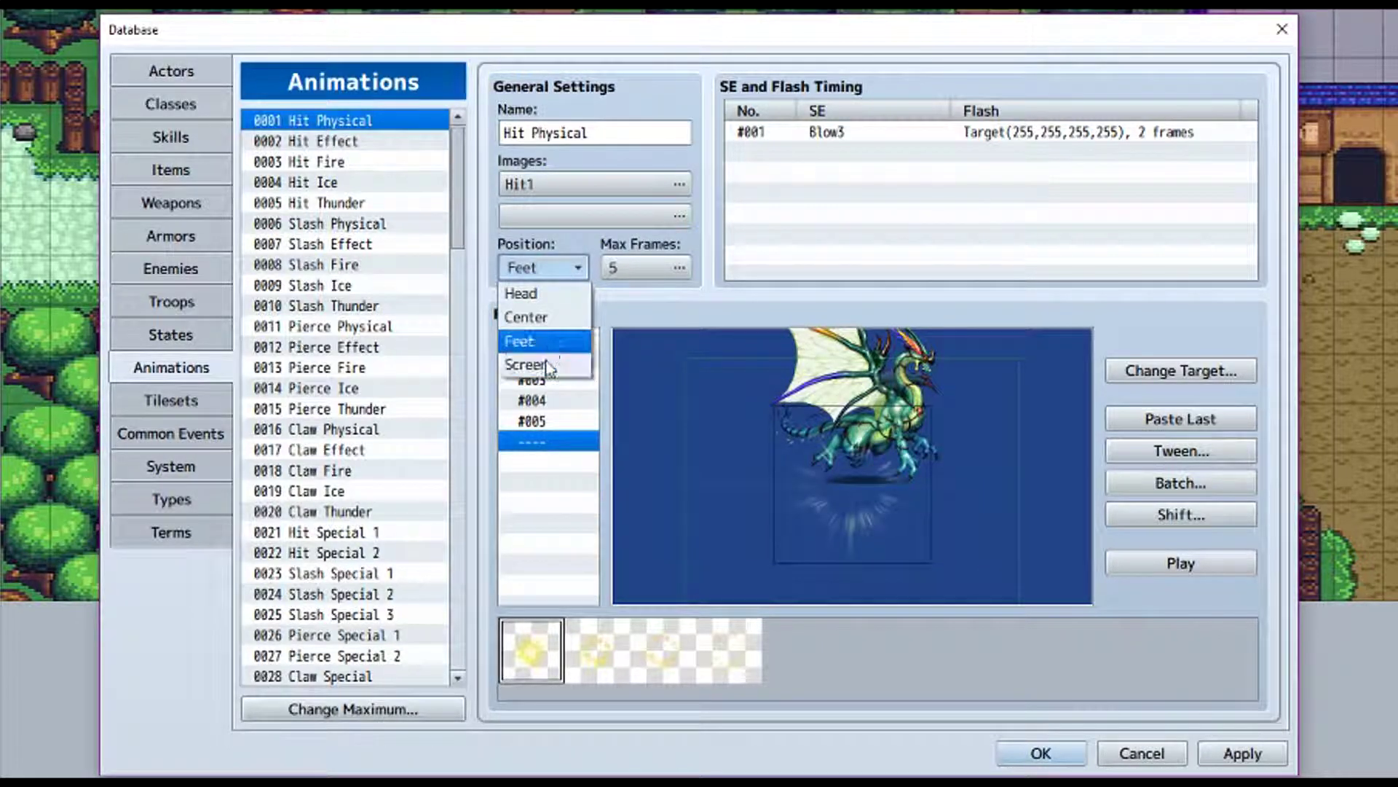
click(548, 364)
click(565, 269)
click(571, 319)
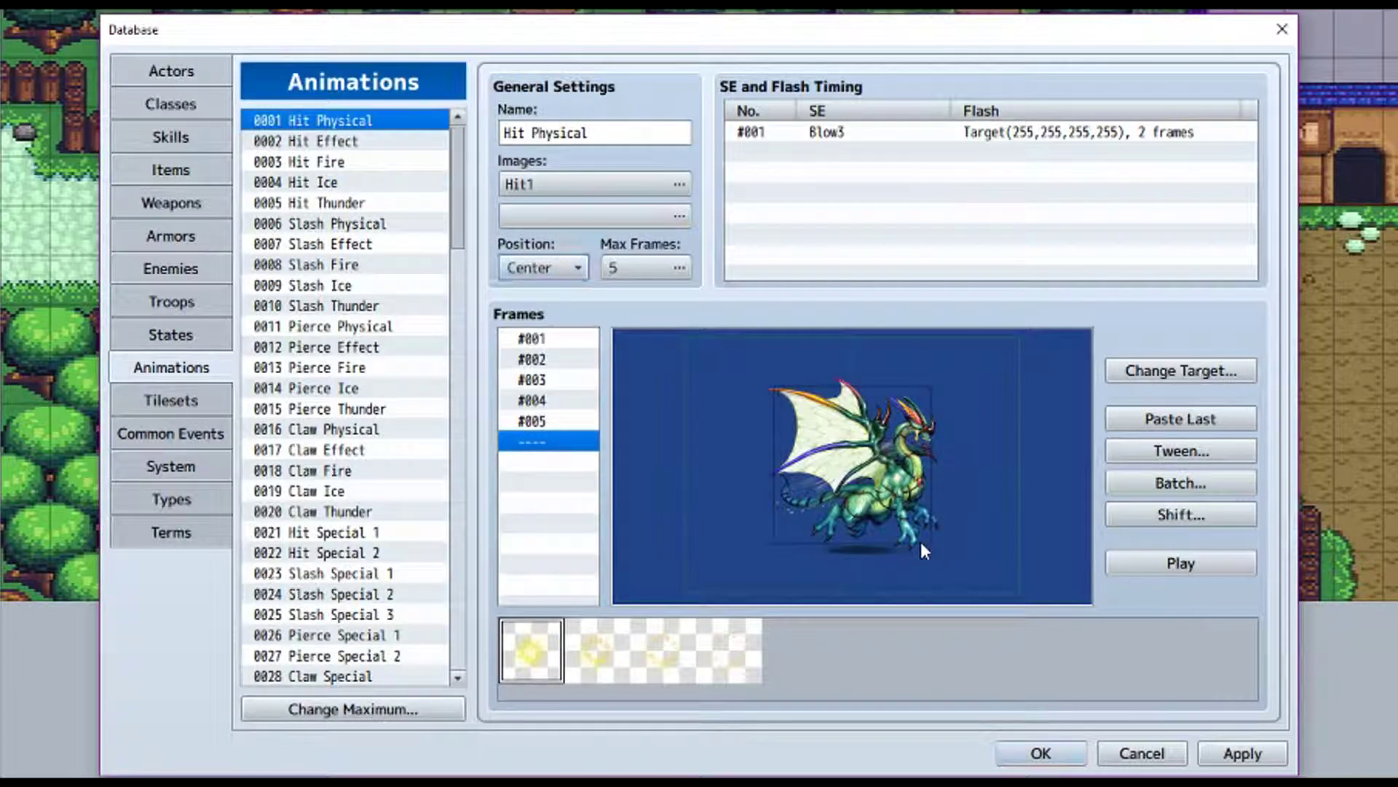
- Raise the maximum number of animations to 121 and go to the end of the animation list
drag(456, 234, 447, 680)
click(393, 708)
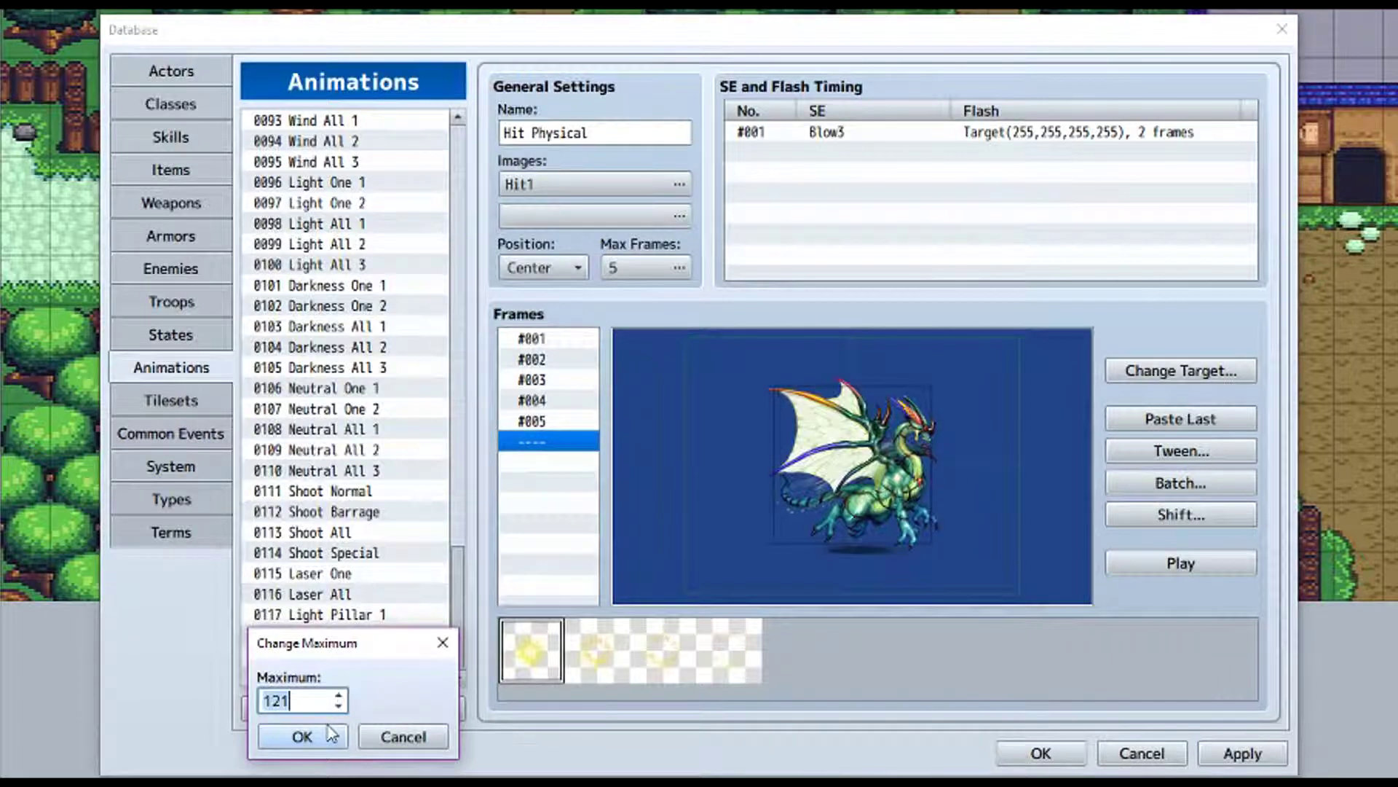
click(291, 737)
drag(455, 216, 459, 674)
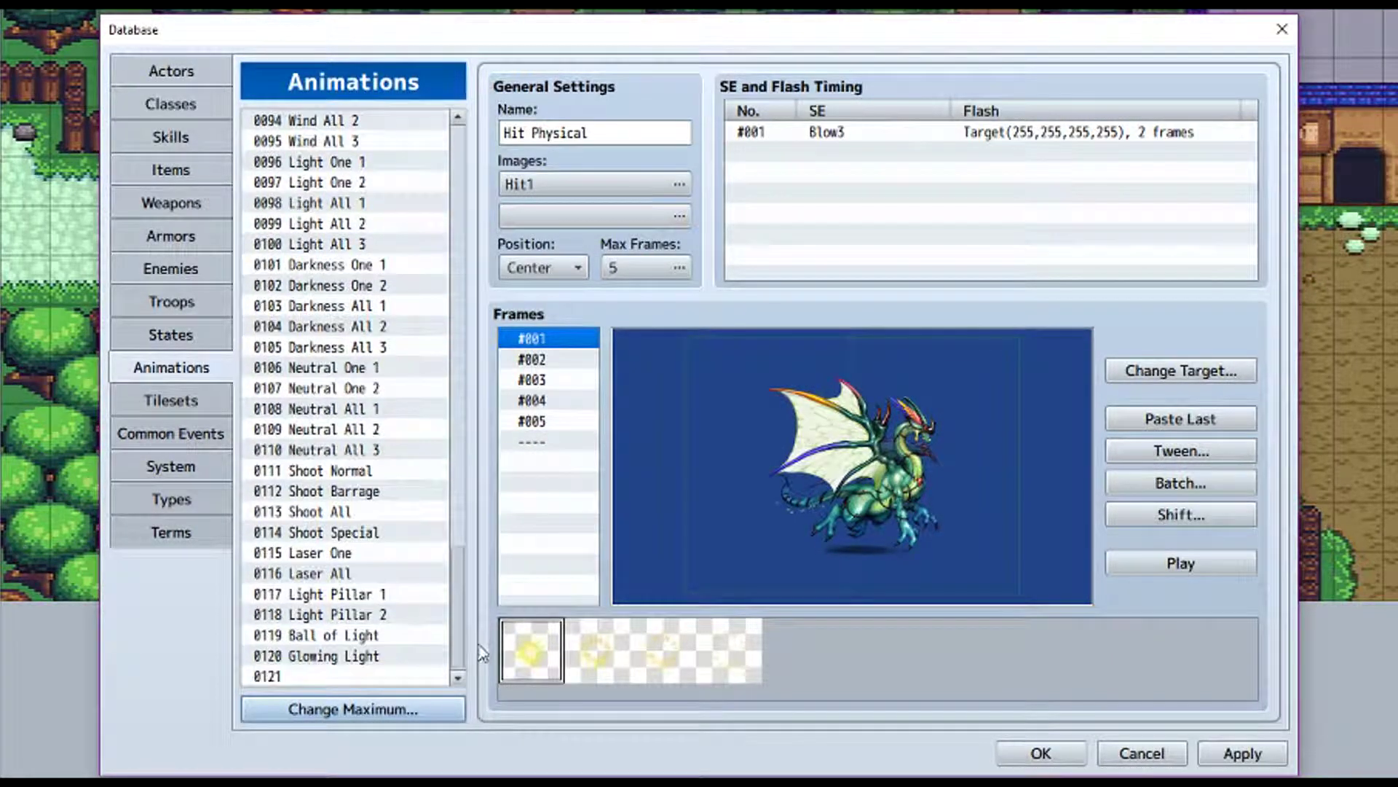
- Name the empty animation 0121 "test" and assign Explosion1 as its first image
click(371, 676)
click(608, 134)
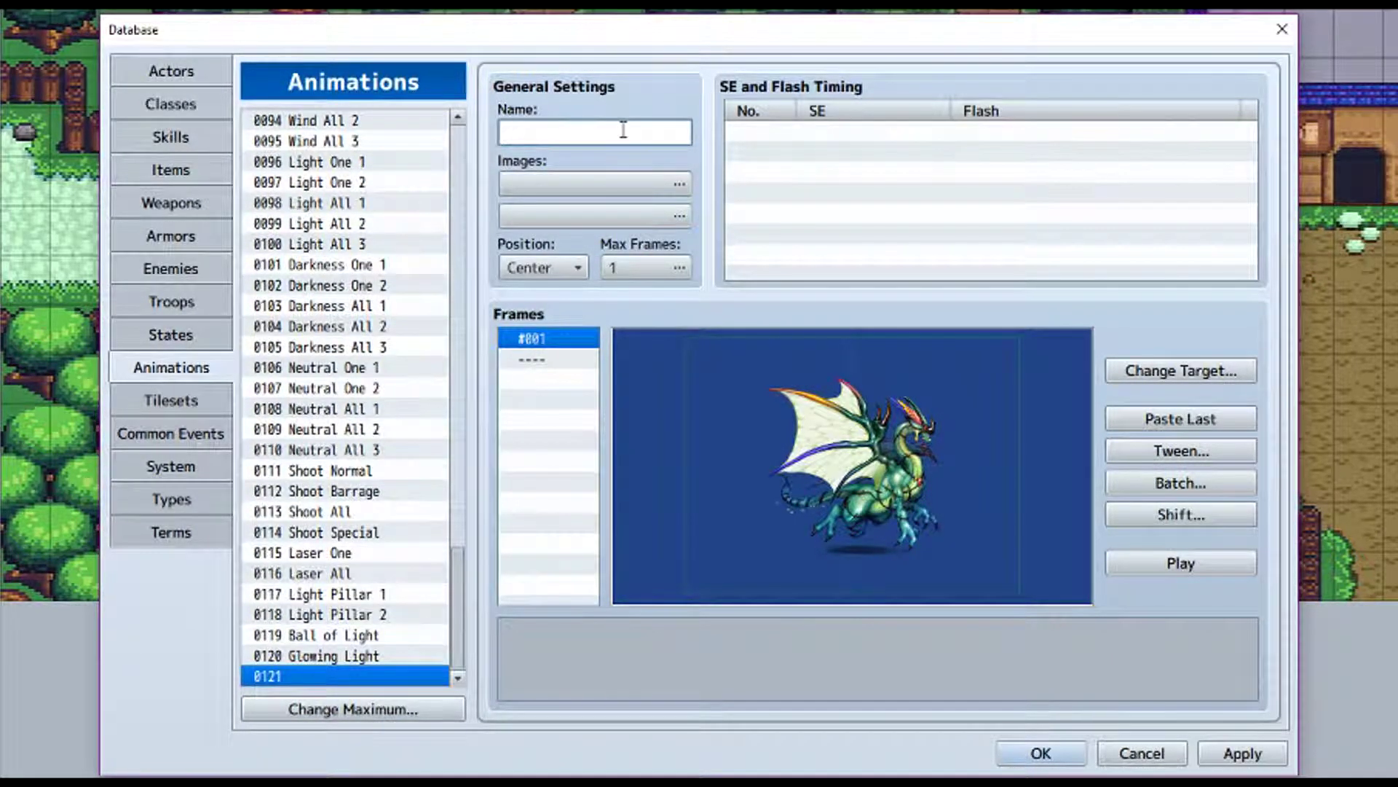
text(test)
click(669, 185)
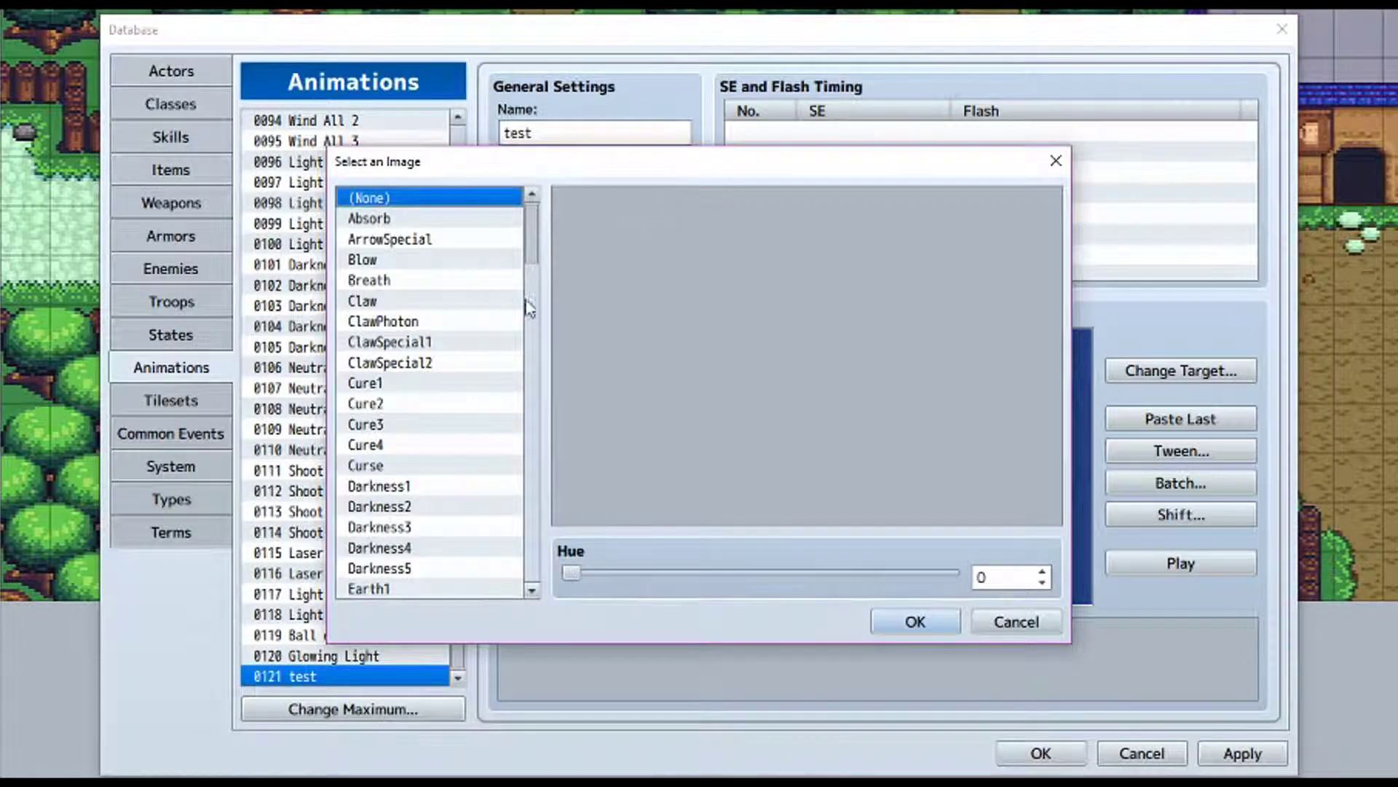
scroll(466, 390, down, 2)
scroll(467, 388, down, 2)
click(422, 466)
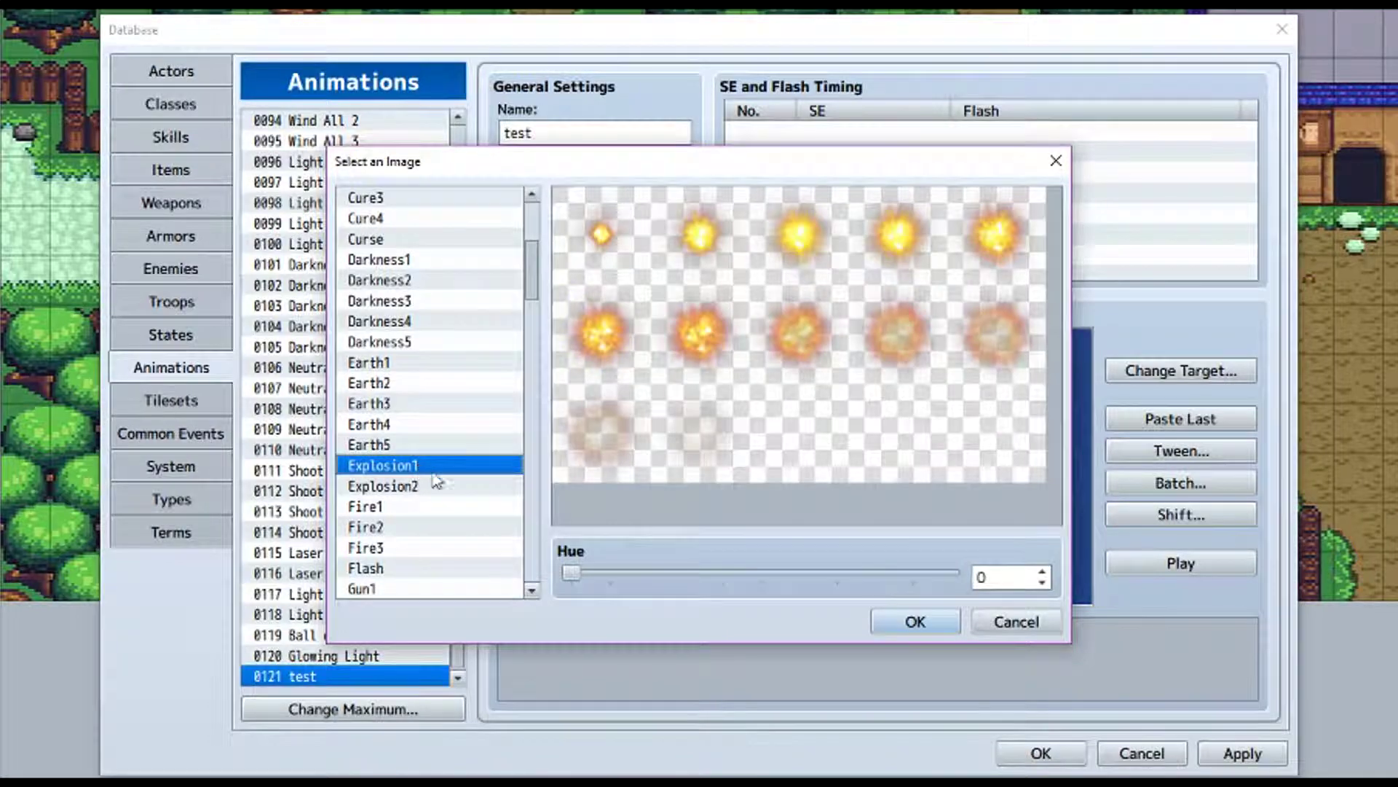
click(915, 623)
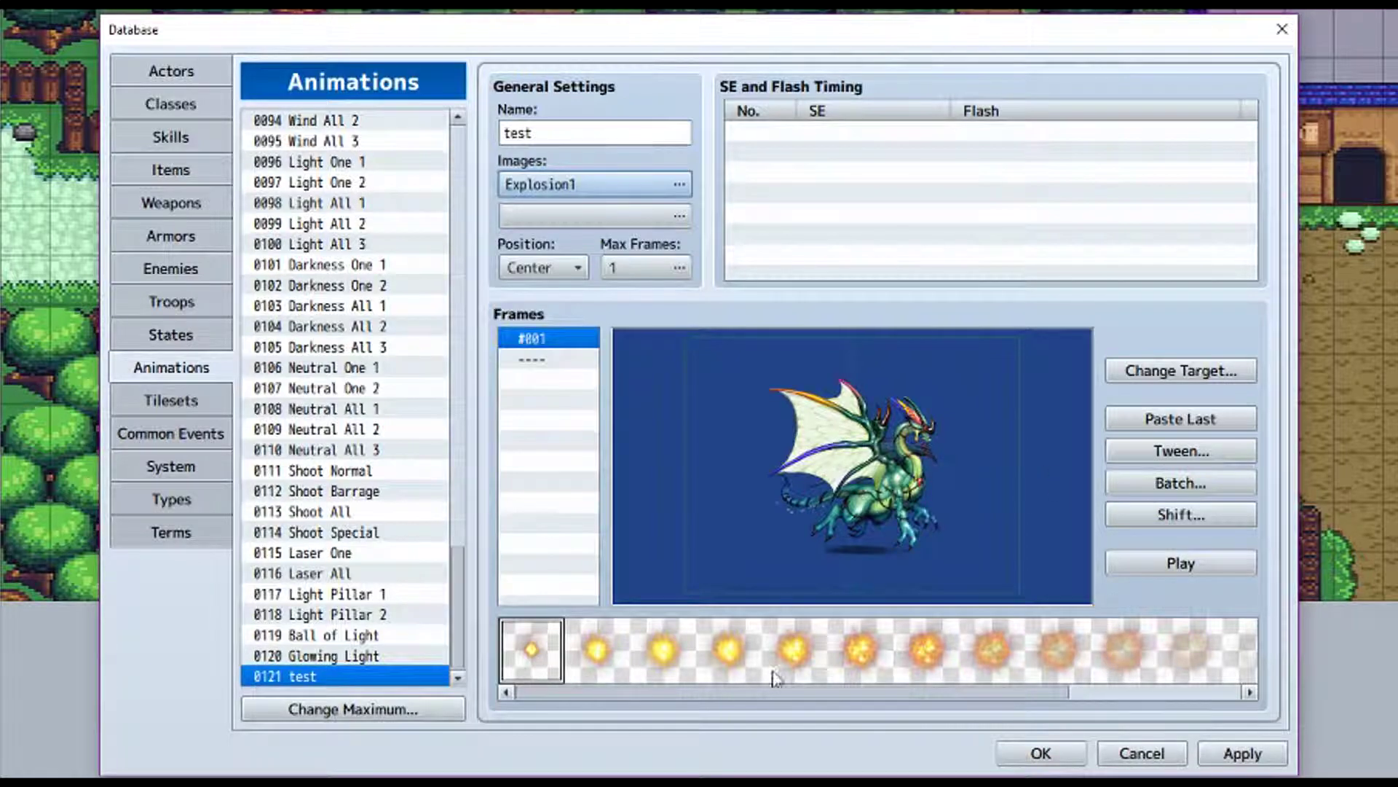
- Set the maximum frames of the test animation to 5
drag(899, 698, 837, 705)
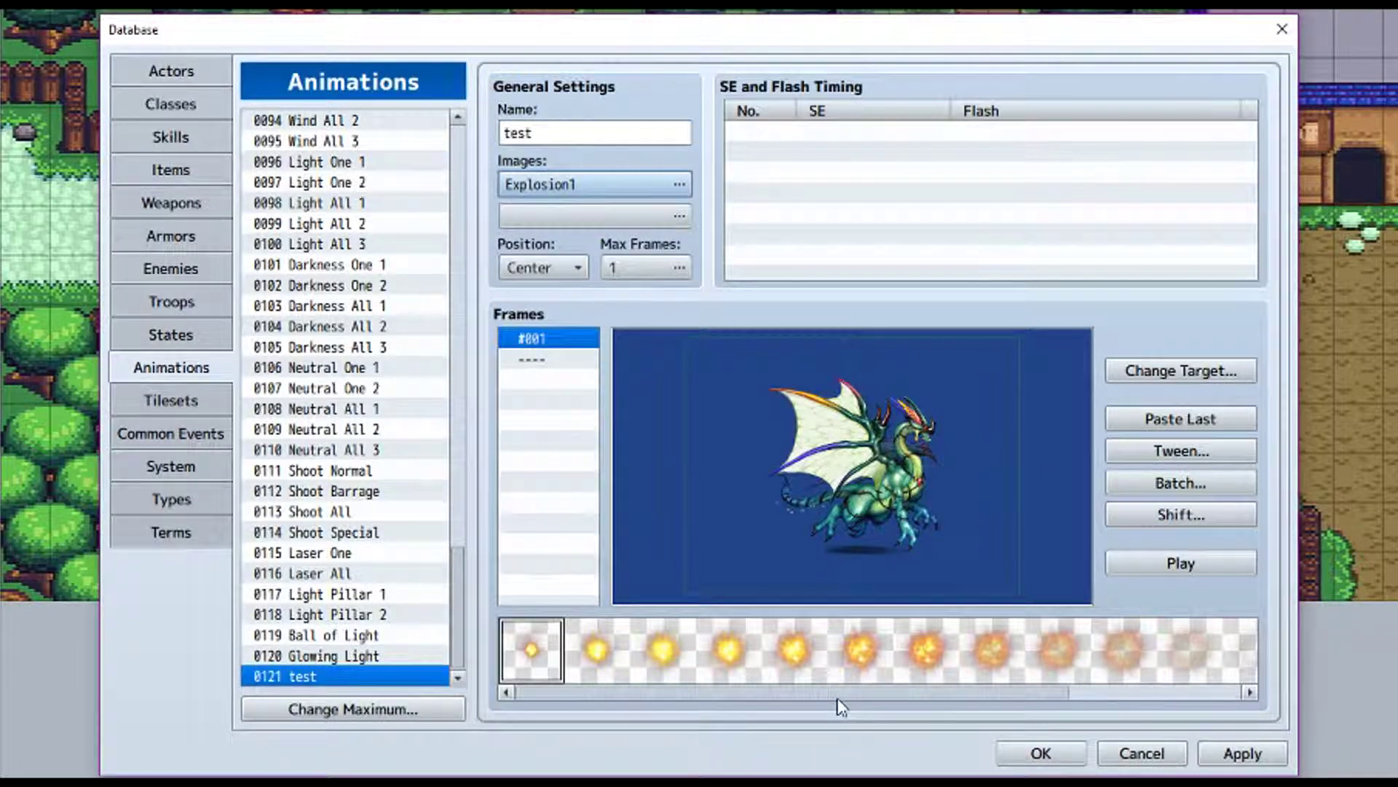
click(677, 267)
text(5)
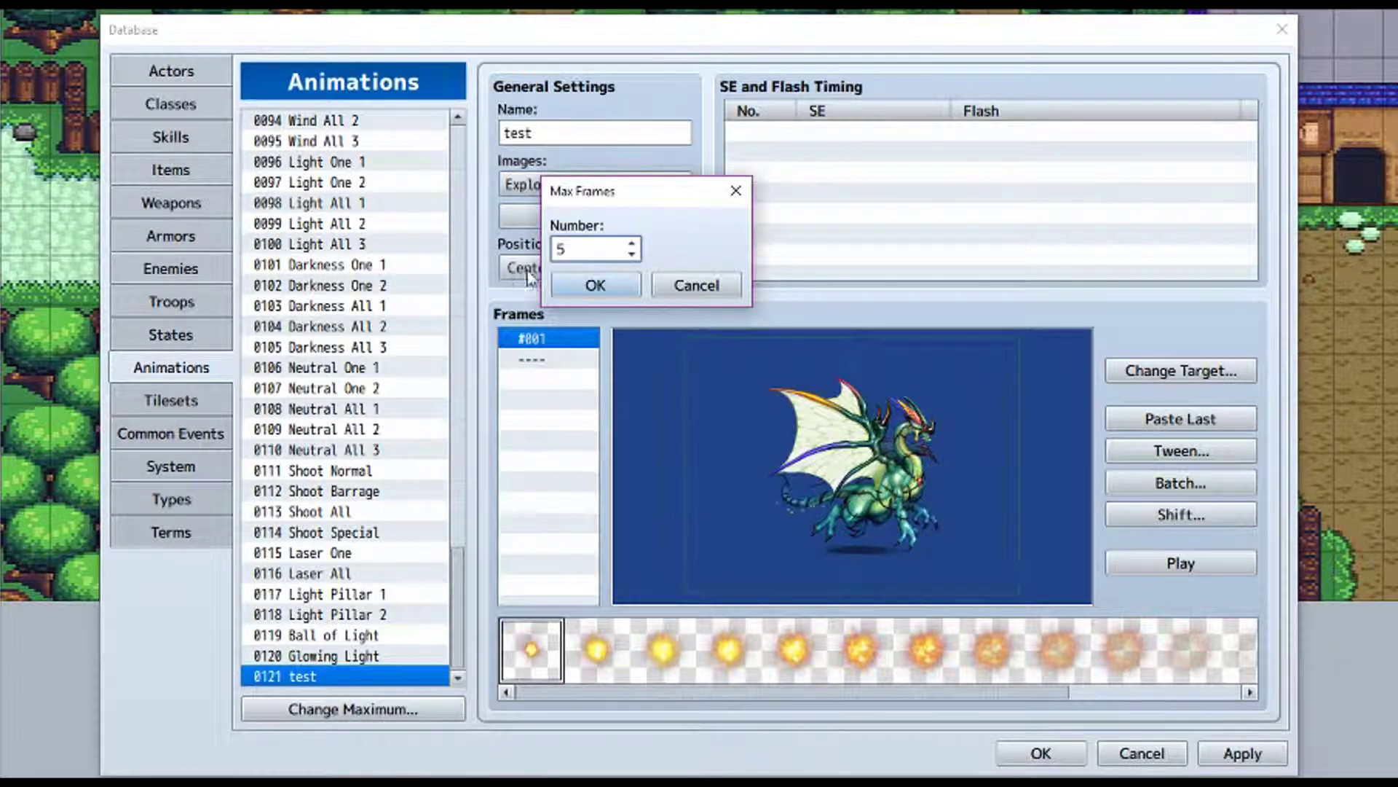
click(595, 284)
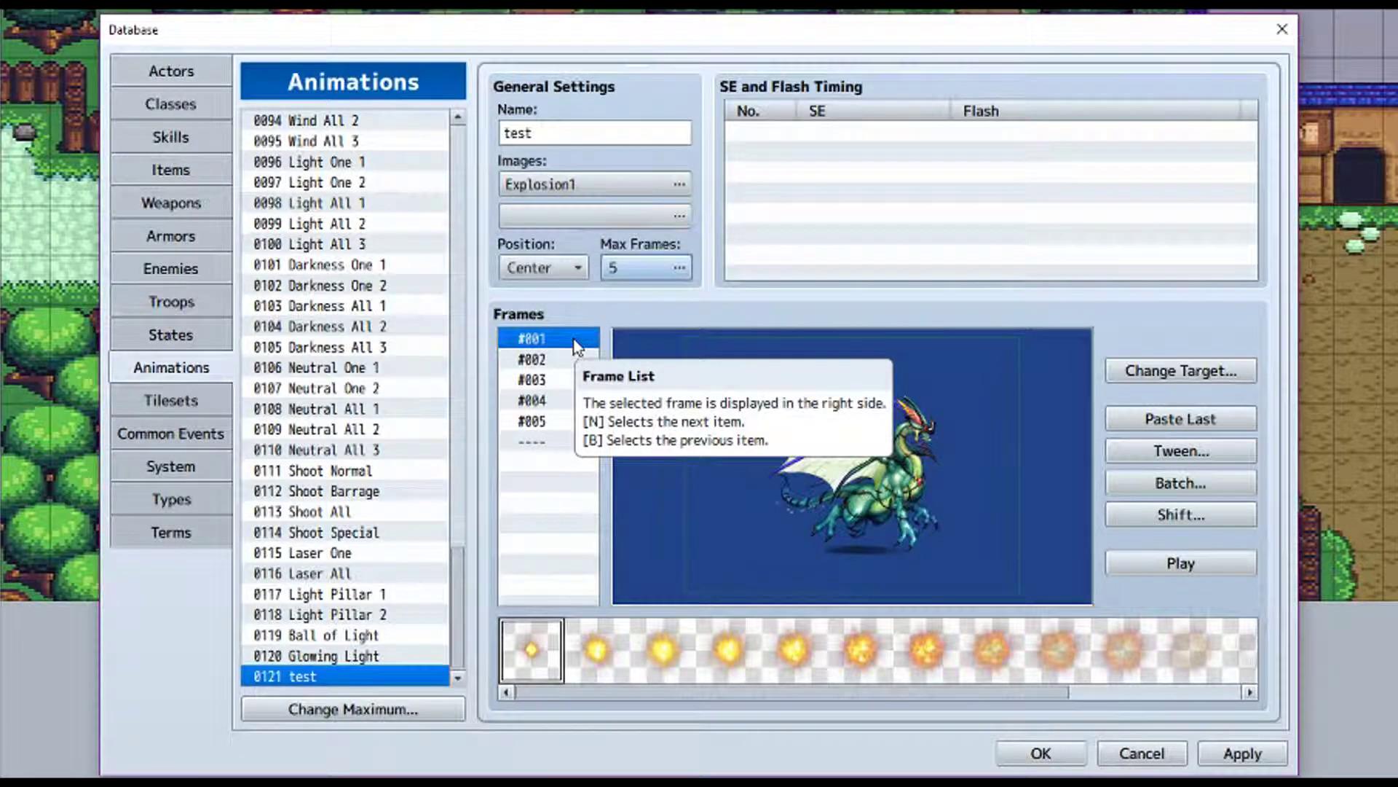
- Add a cell with the first Explosion1 pattern to frame #001 and move it to the dragon's head
click(517, 342)
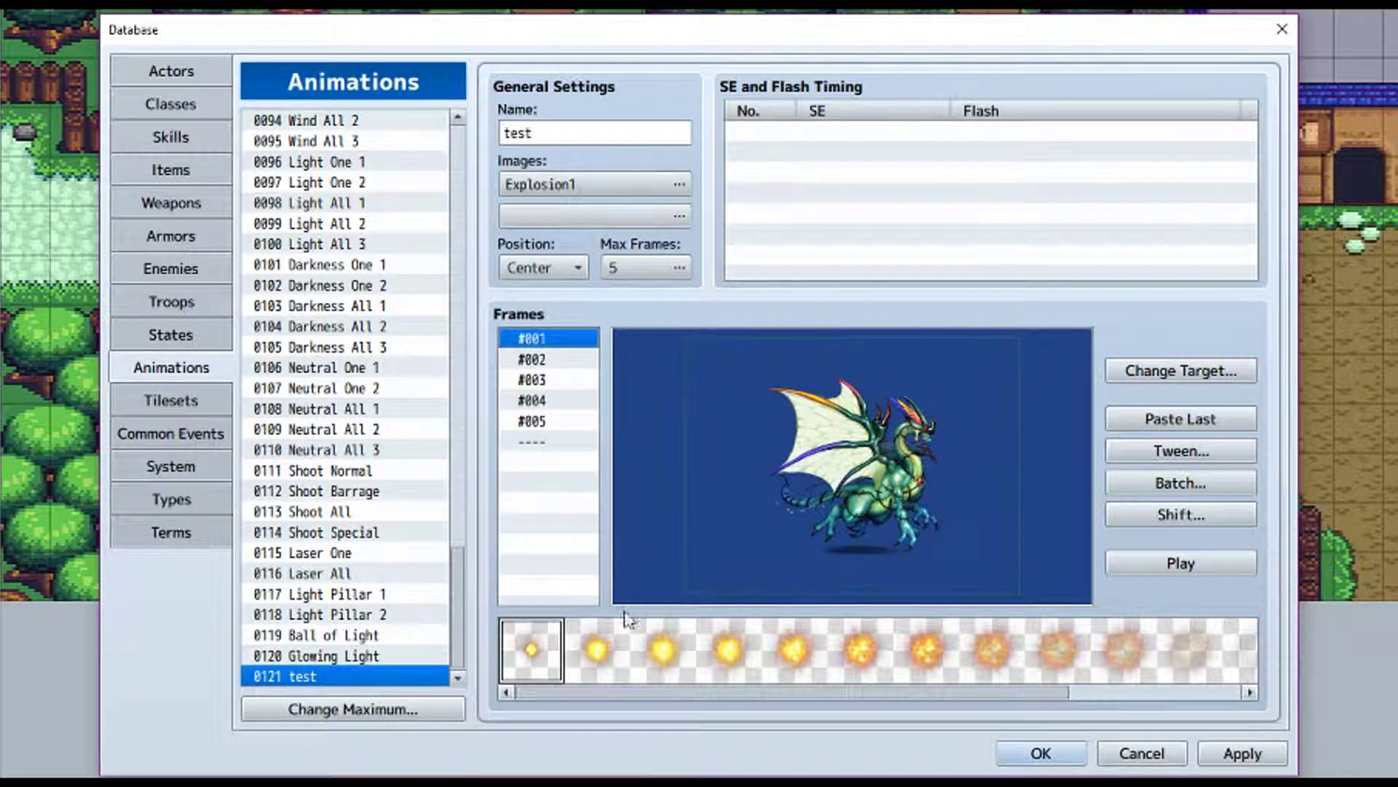
right_click(850, 468)
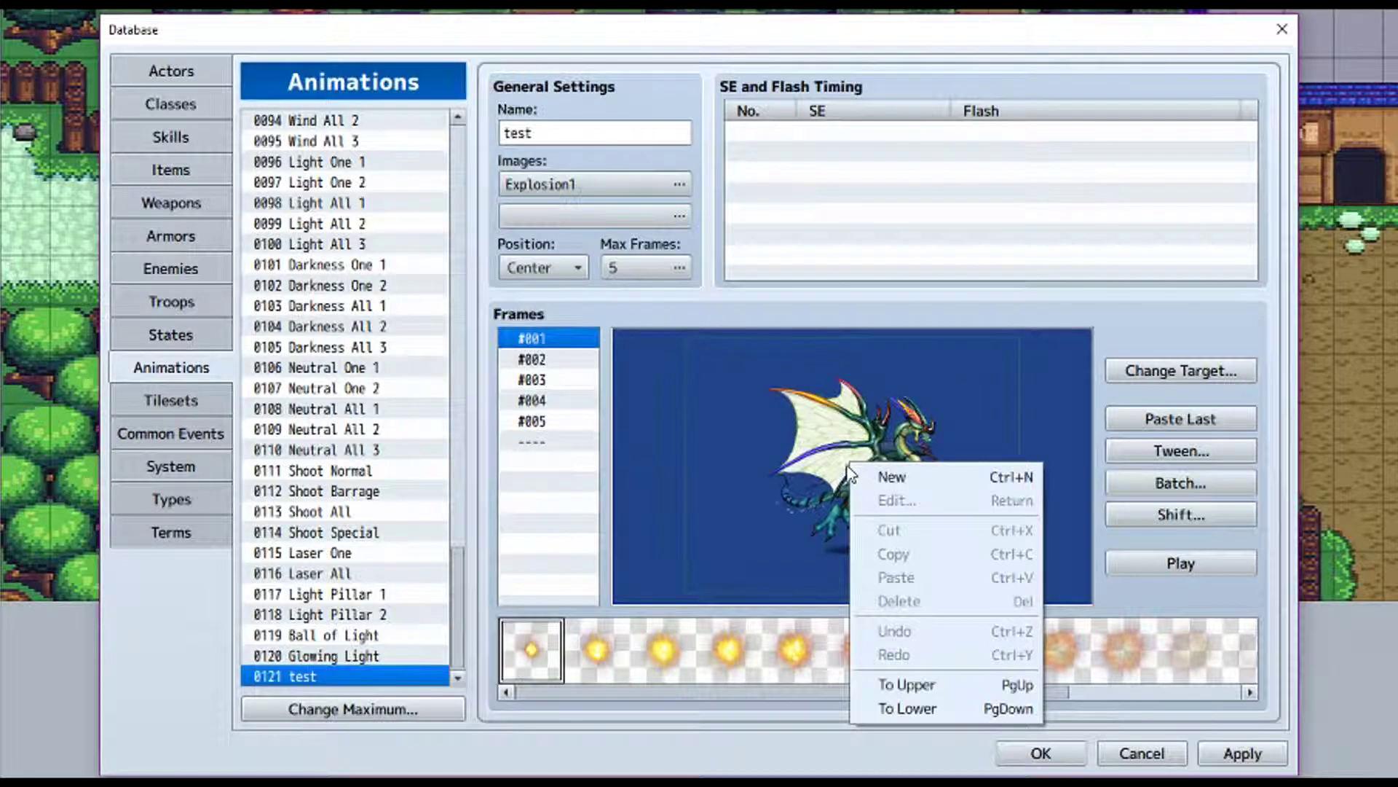
click(537, 663)
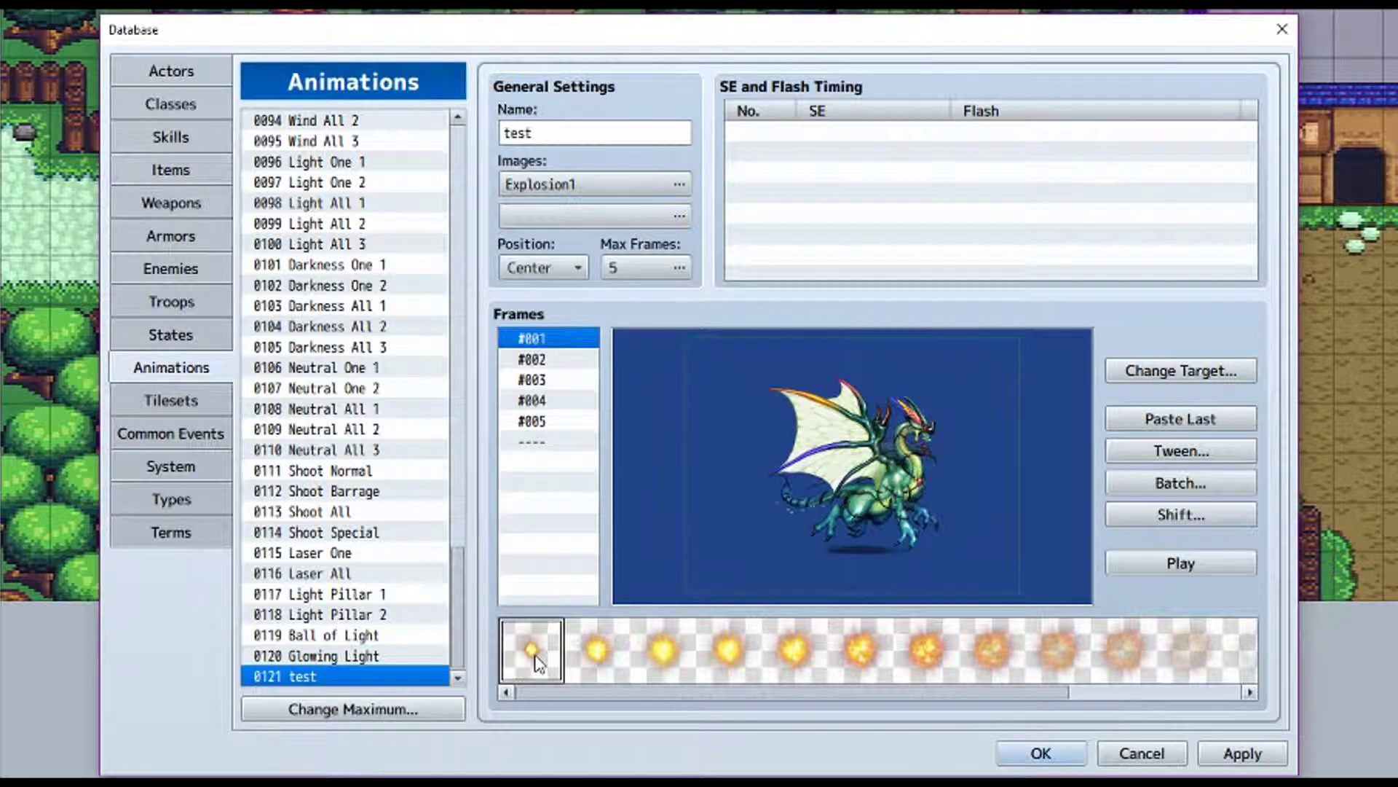
right_click(855, 467)
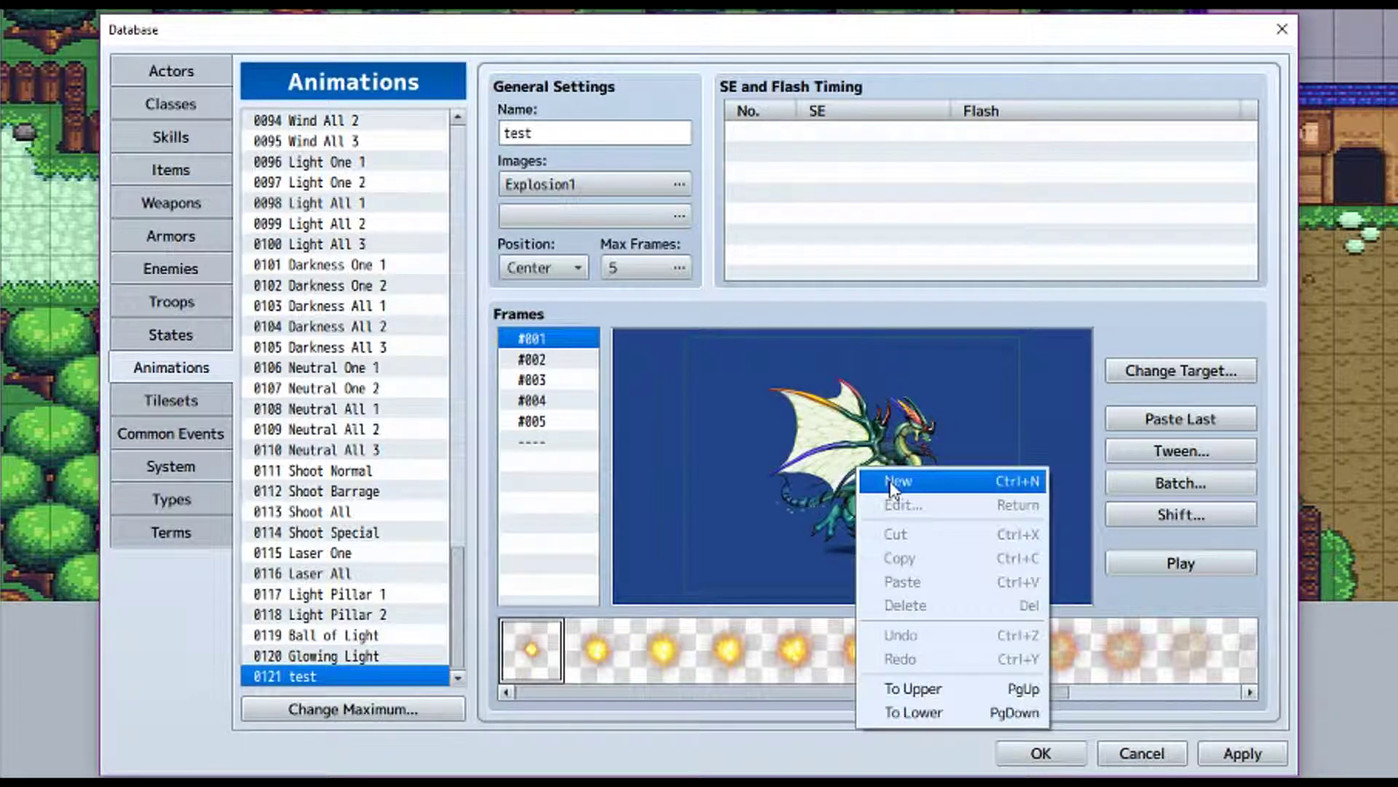
click(893, 484)
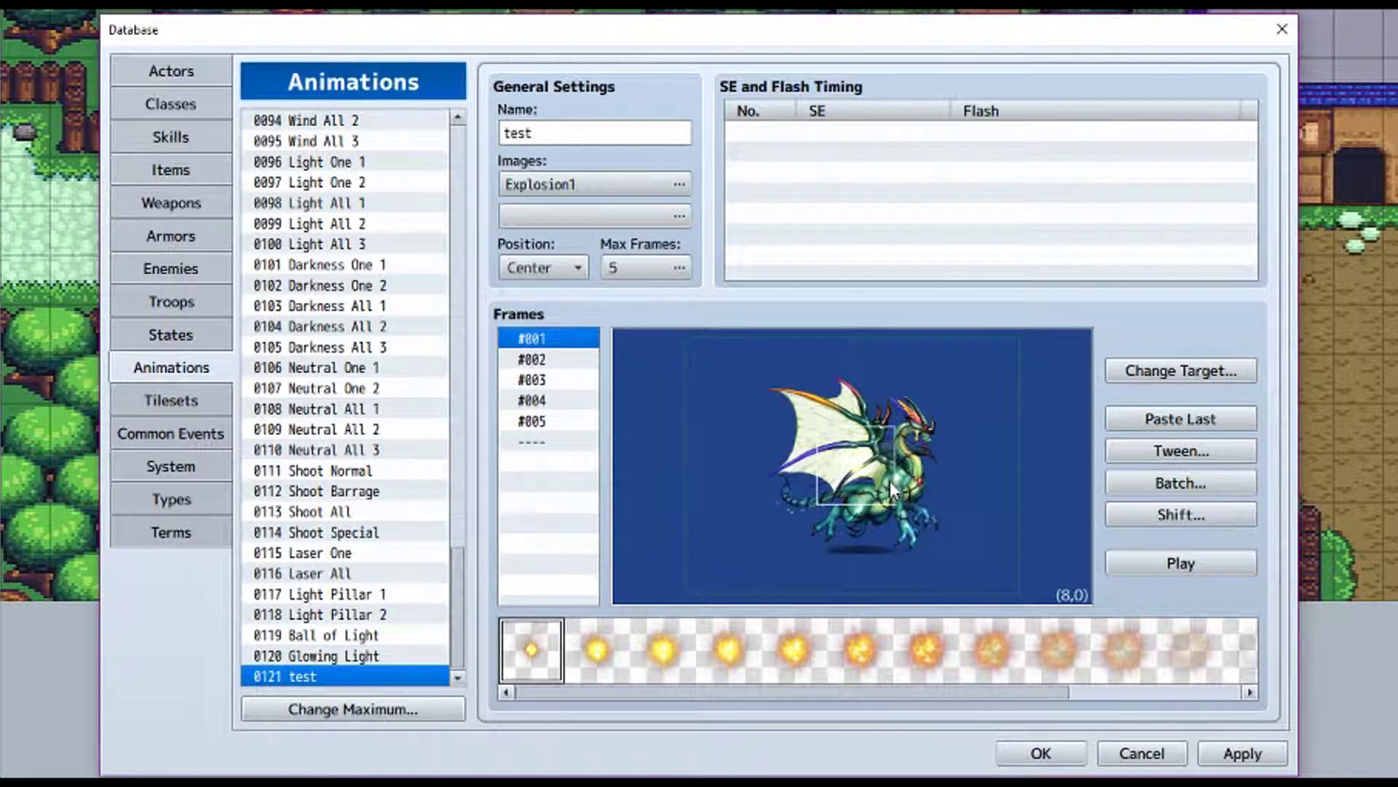
drag(890, 481, 923, 434)
- Add a cell with the last, faded Explosion1 pattern to frame #005 near the dragon's head, at about (168, -99)
click(557, 422)
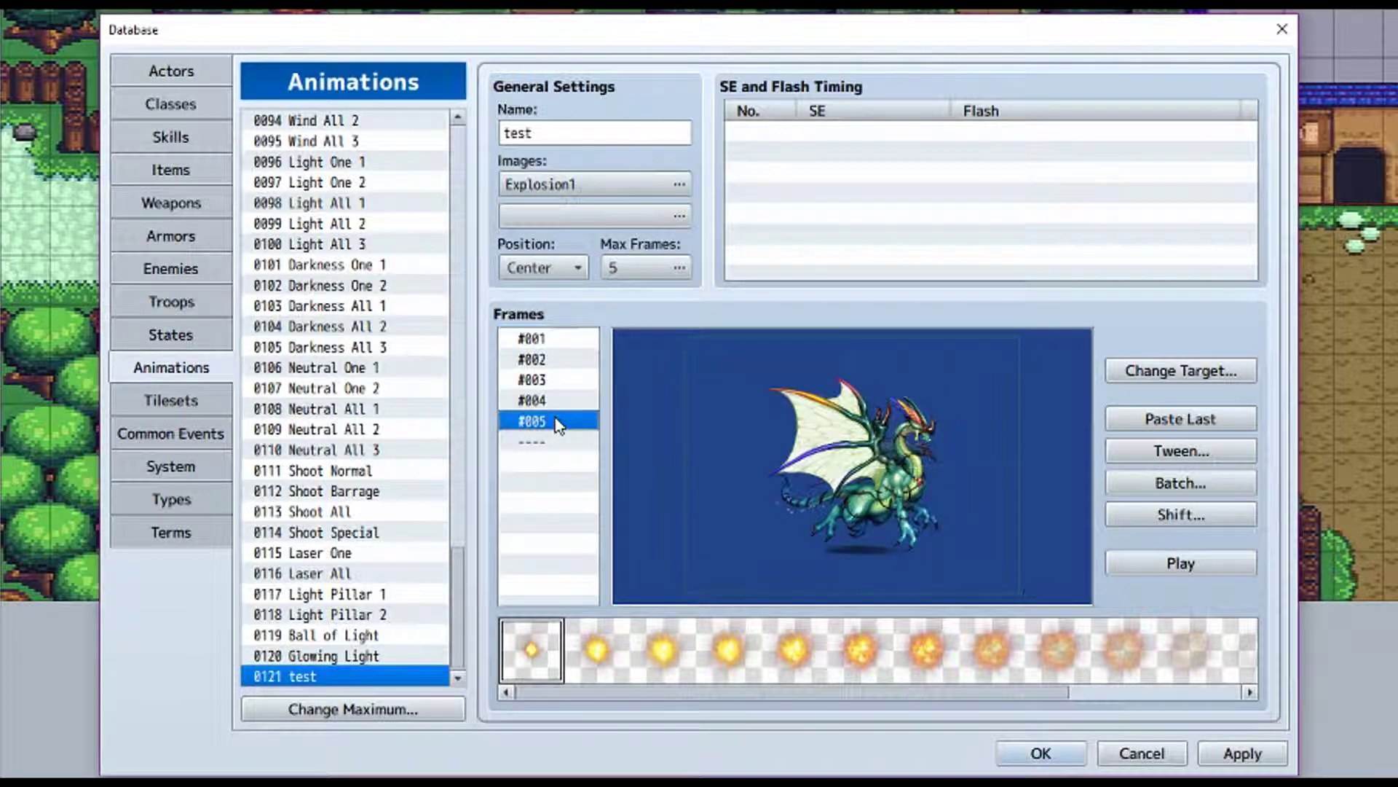
drag(732, 694, 965, 685)
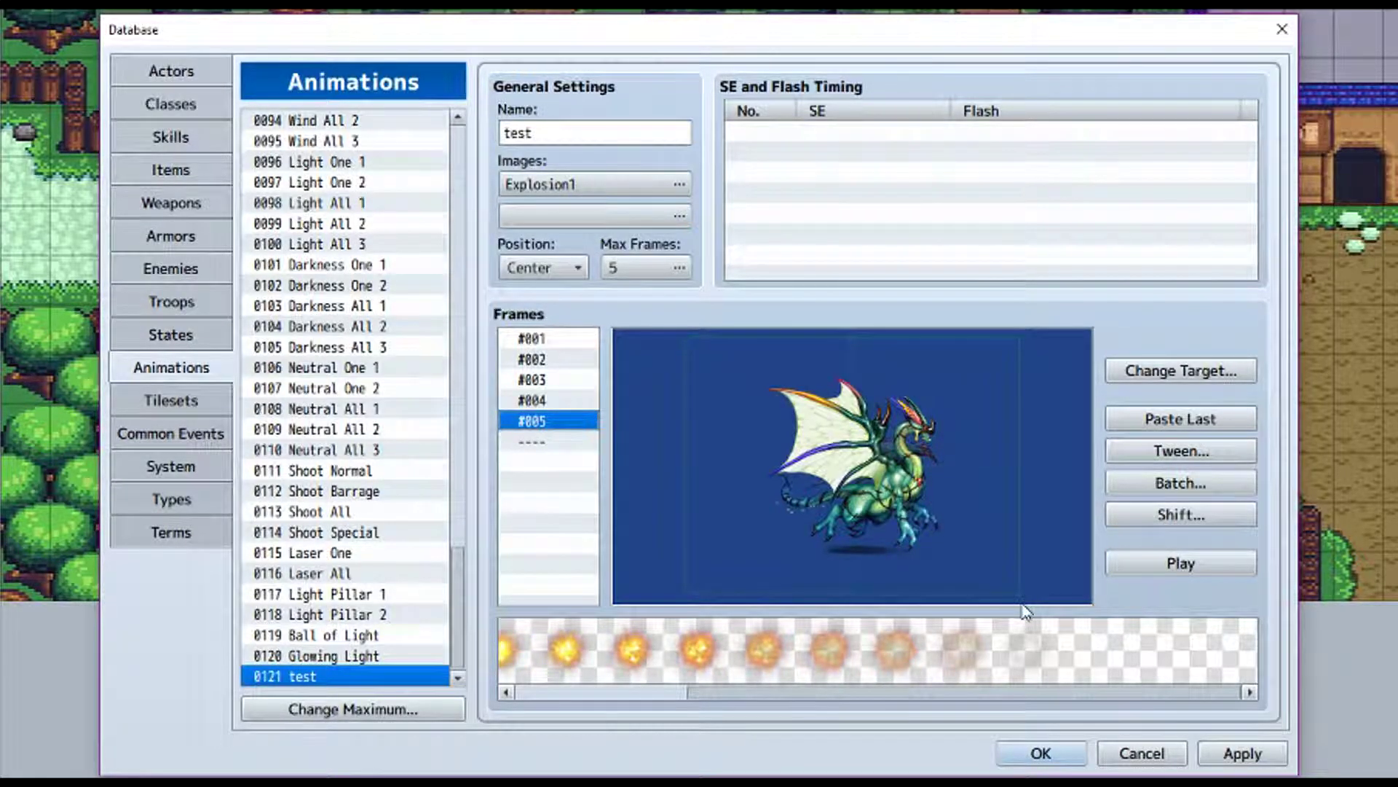
click(1040, 665)
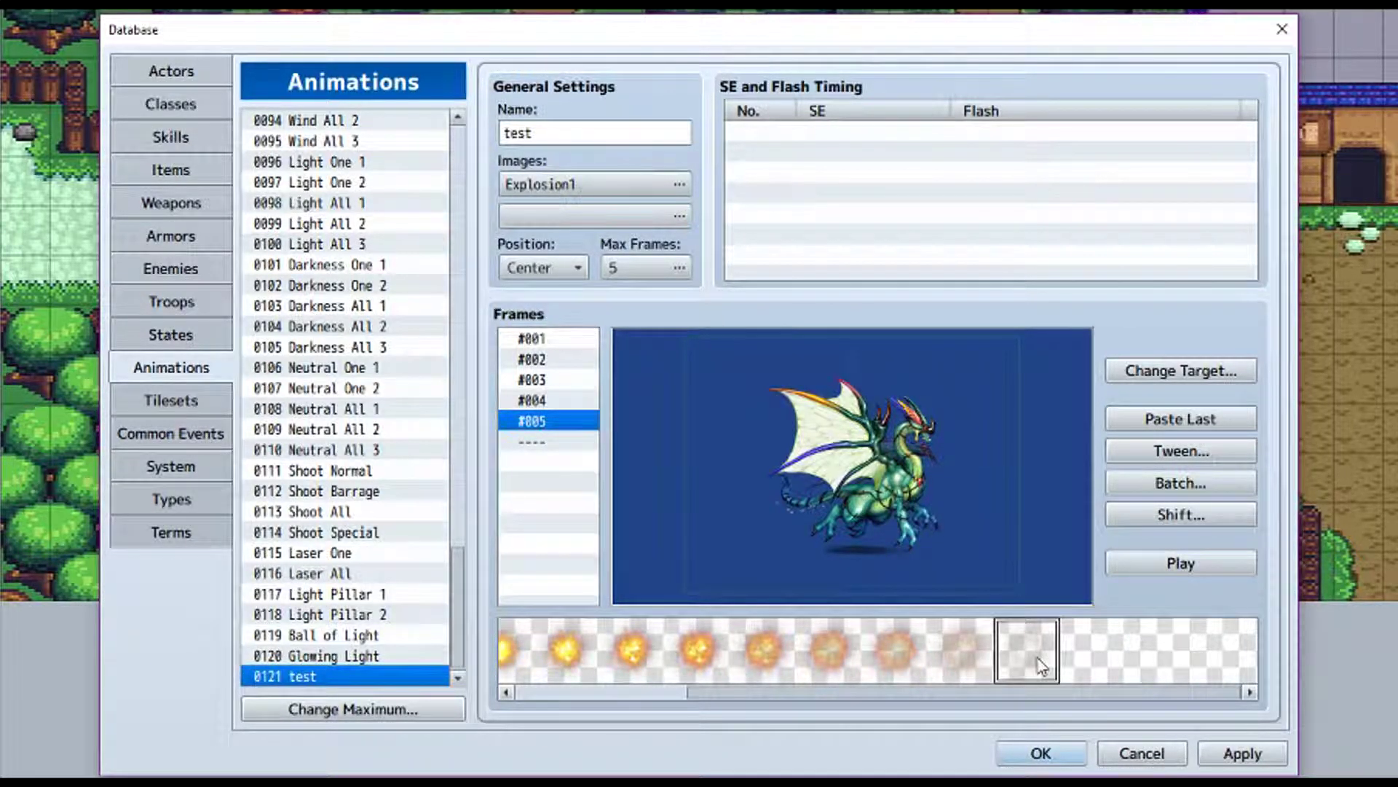
right_click(922, 425)
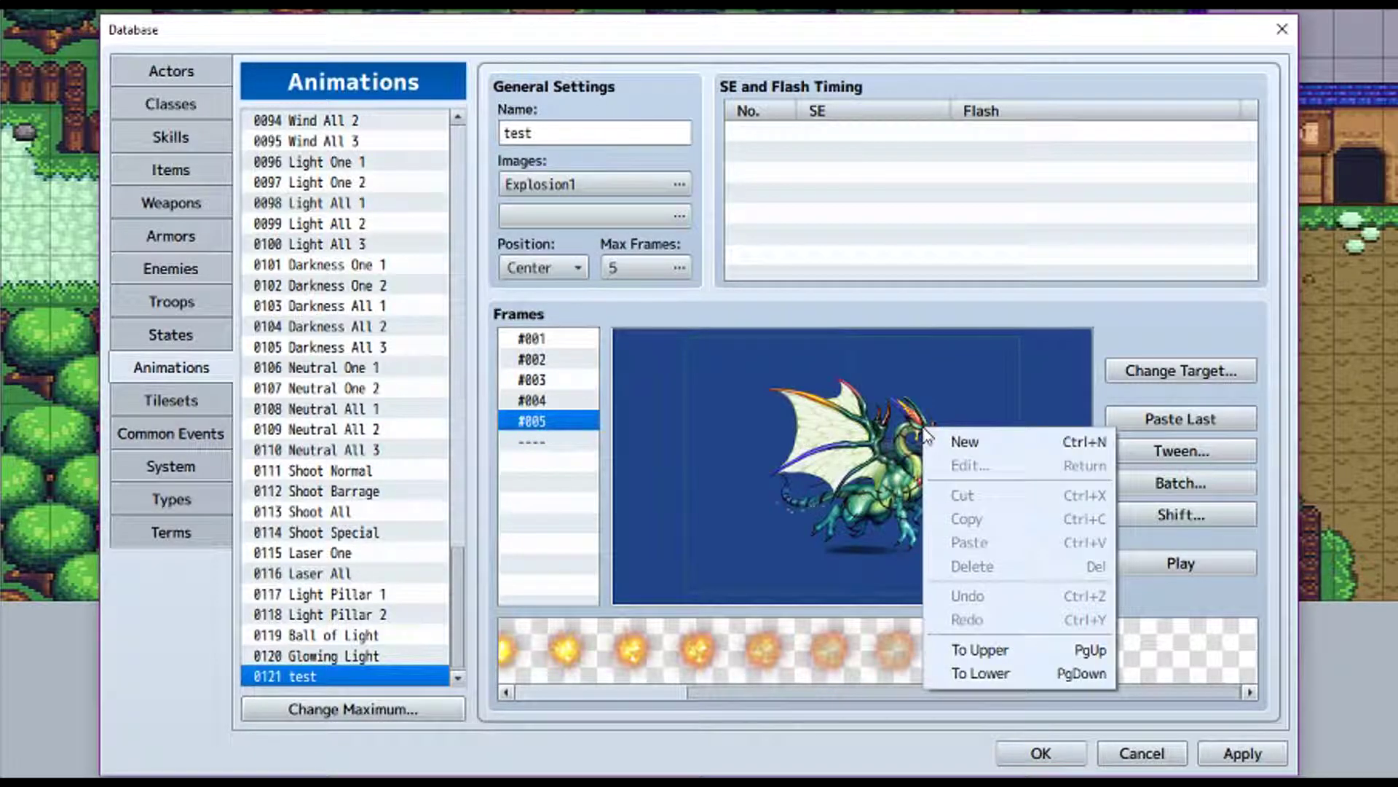
click(962, 441)
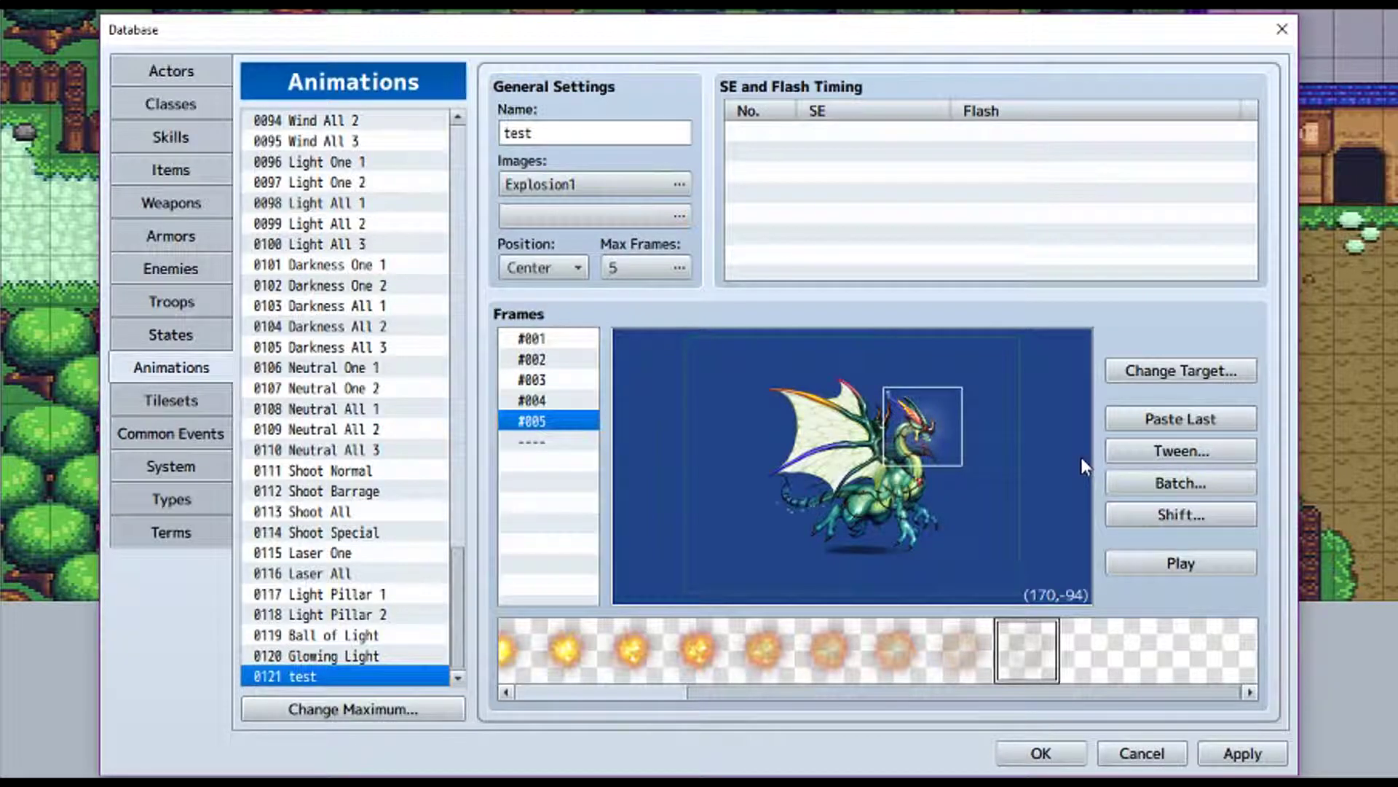
mouse_move(947, 430)
mouse_down()
mouse_move(919, 428)
mouse_move(934, 422)
mouse_up()
- Set the scale of the explosion cell in frame #005 to 300%
right_click(936, 422)
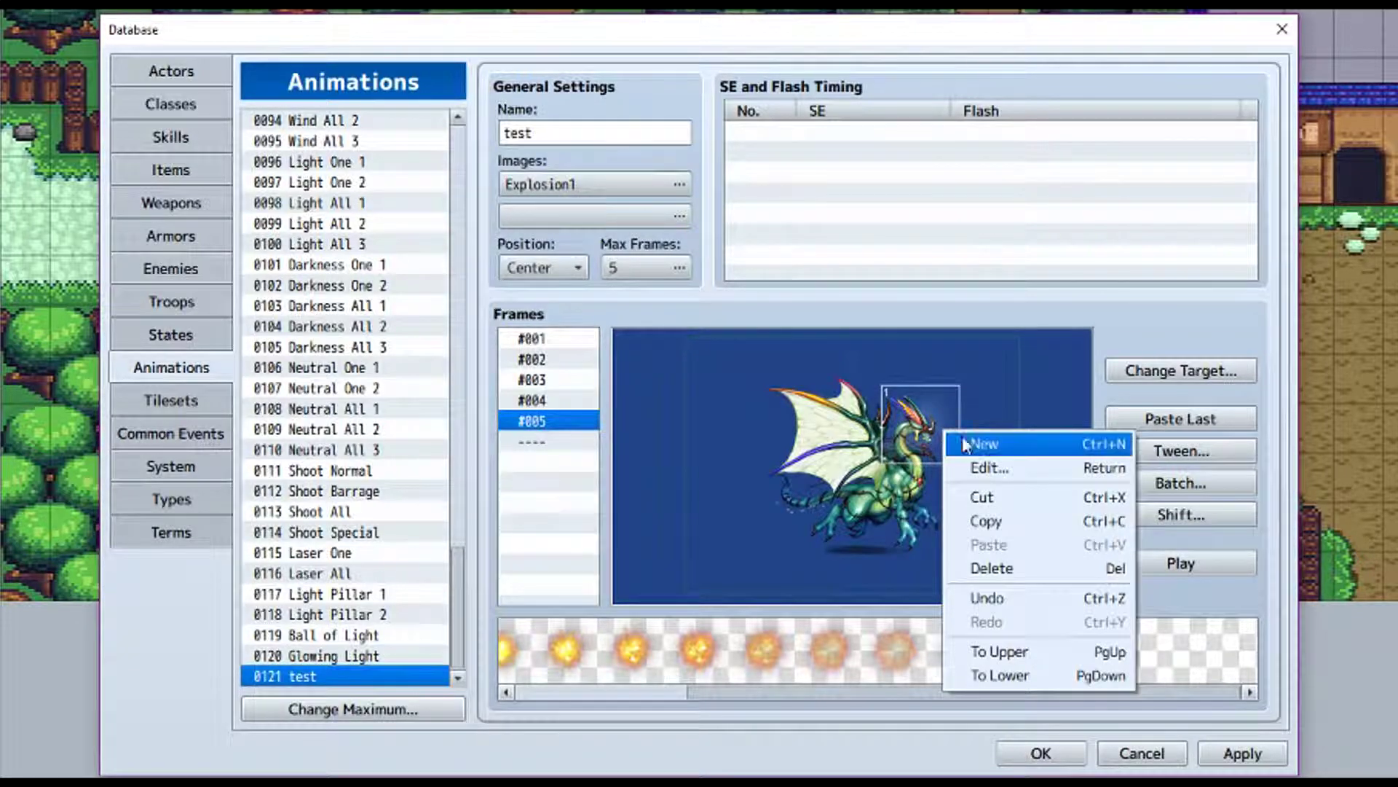
click(1057, 470)
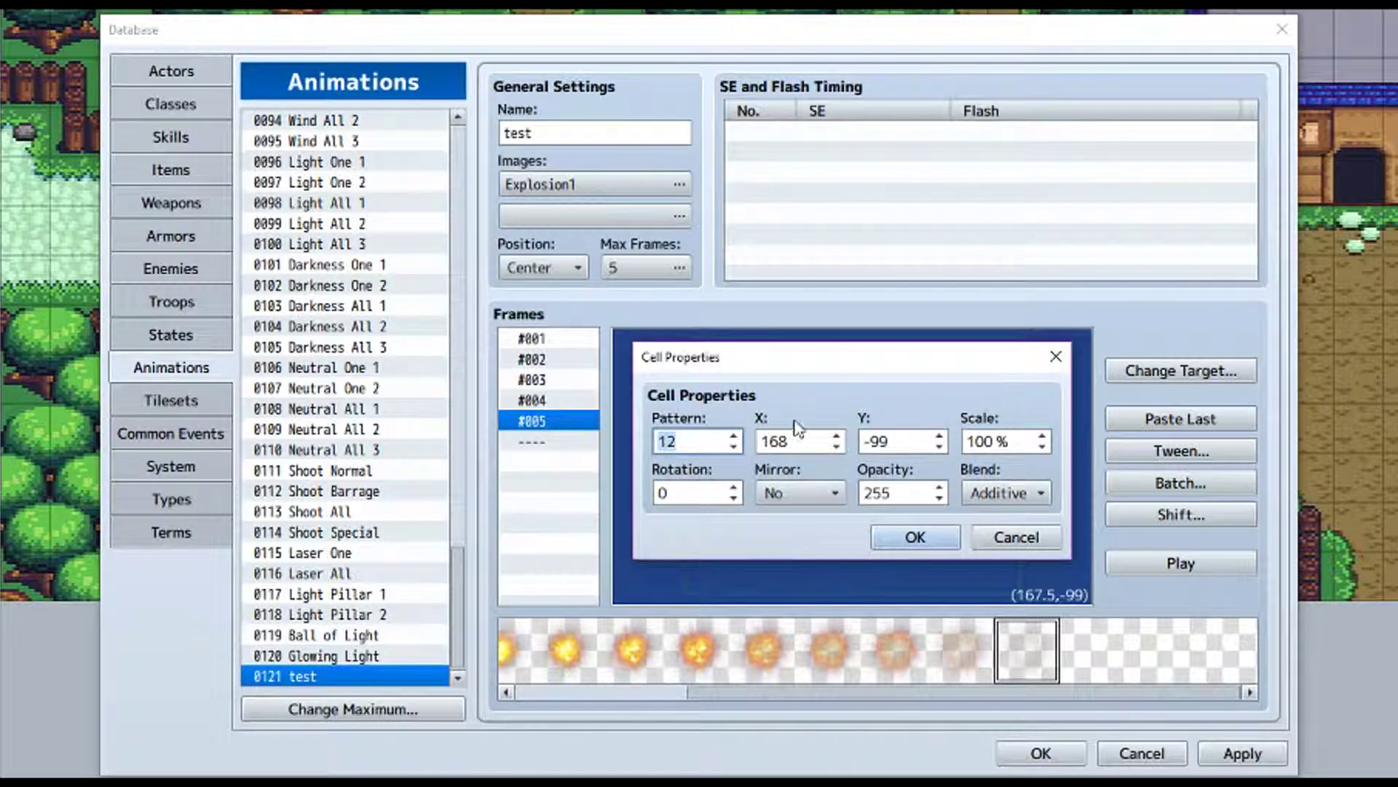
double_click(992, 440)
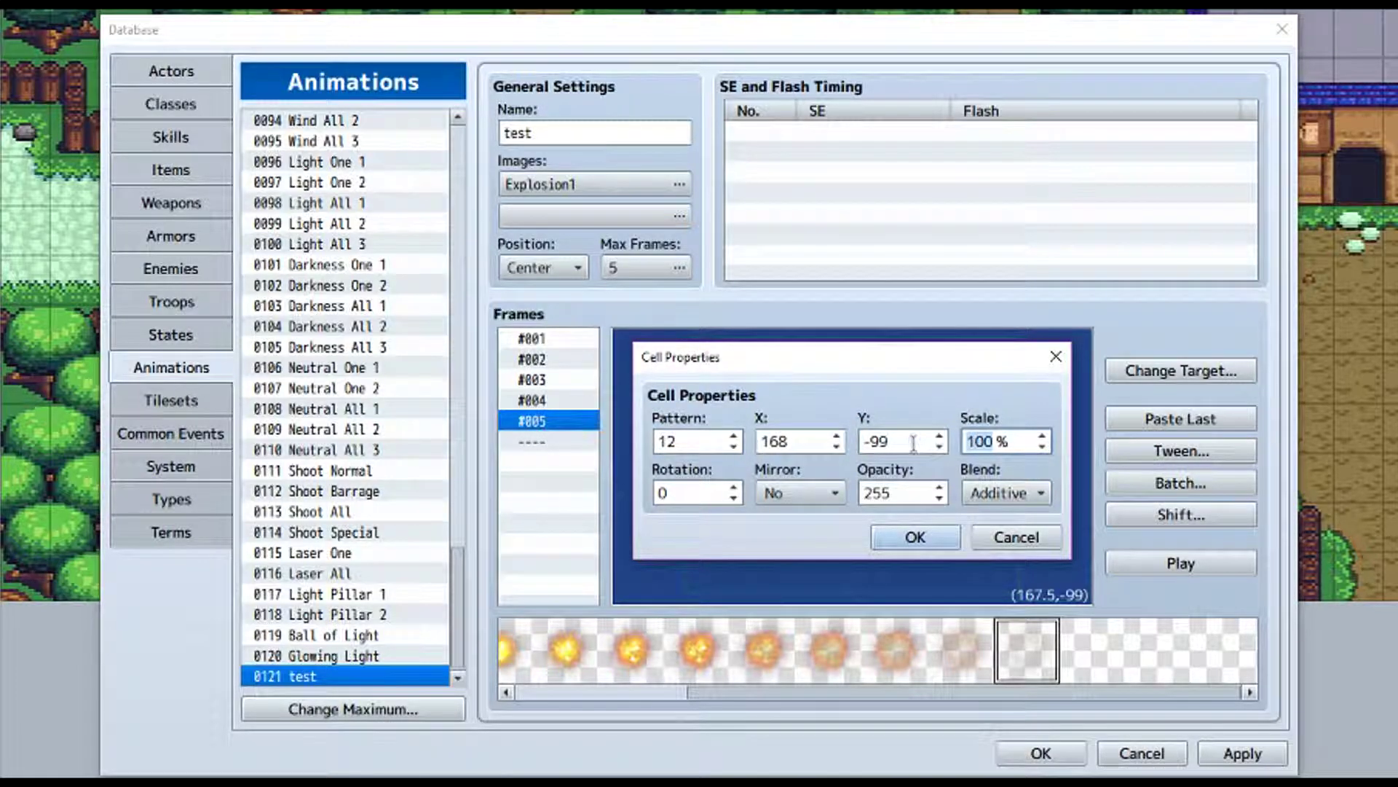
text(300)
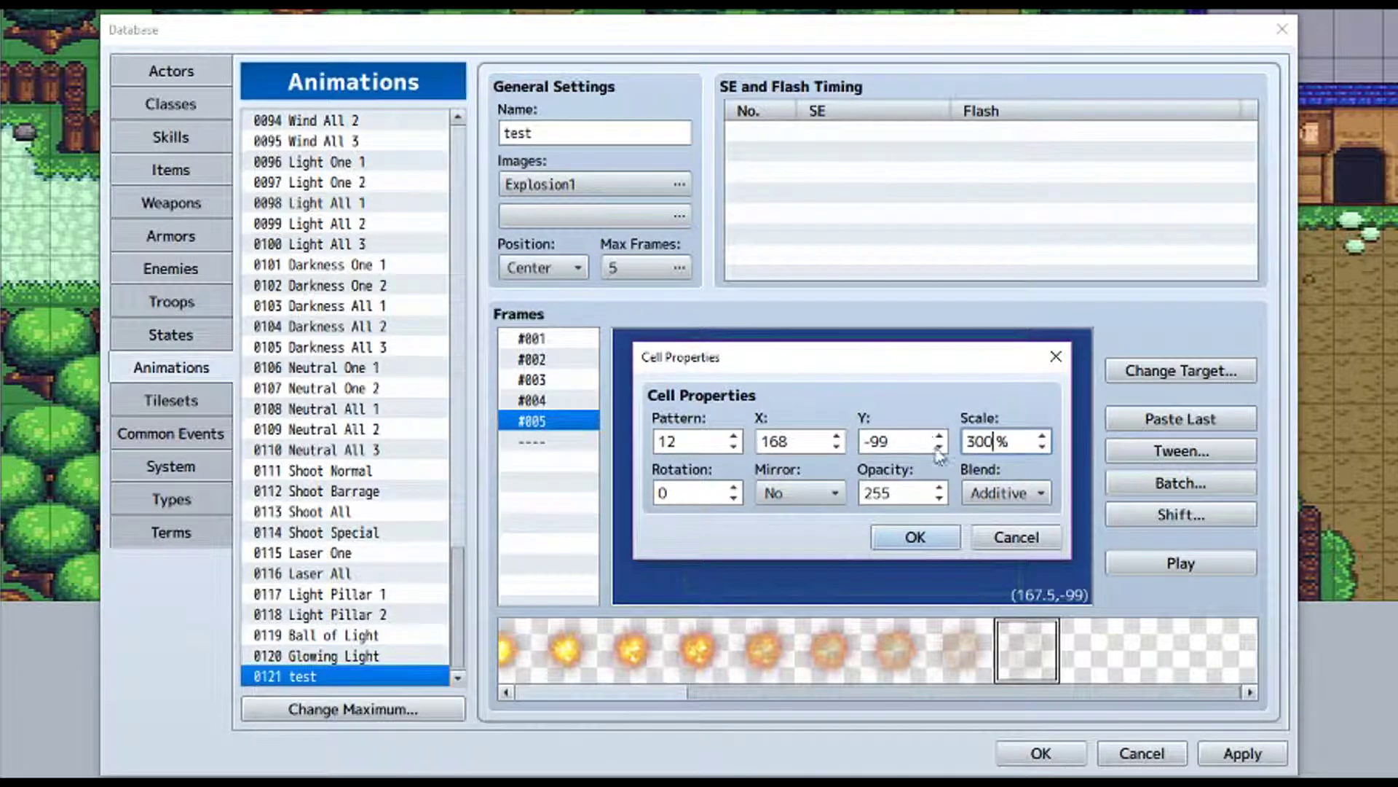
click(926, 535)
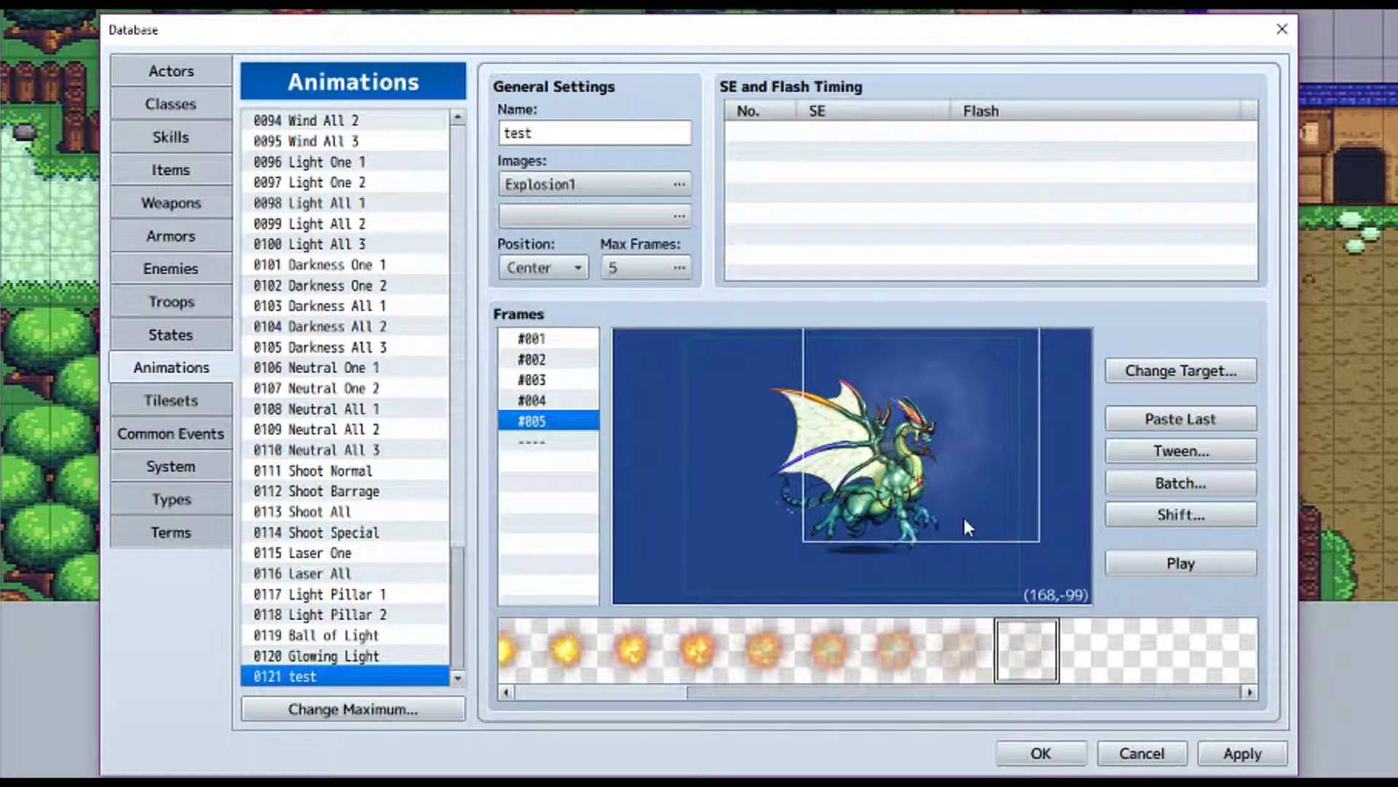
- Tween frames 1 to 5 of the test animation, cells 1 to 16, with every data option from Pattern to Blend enabled
click(568, 342)
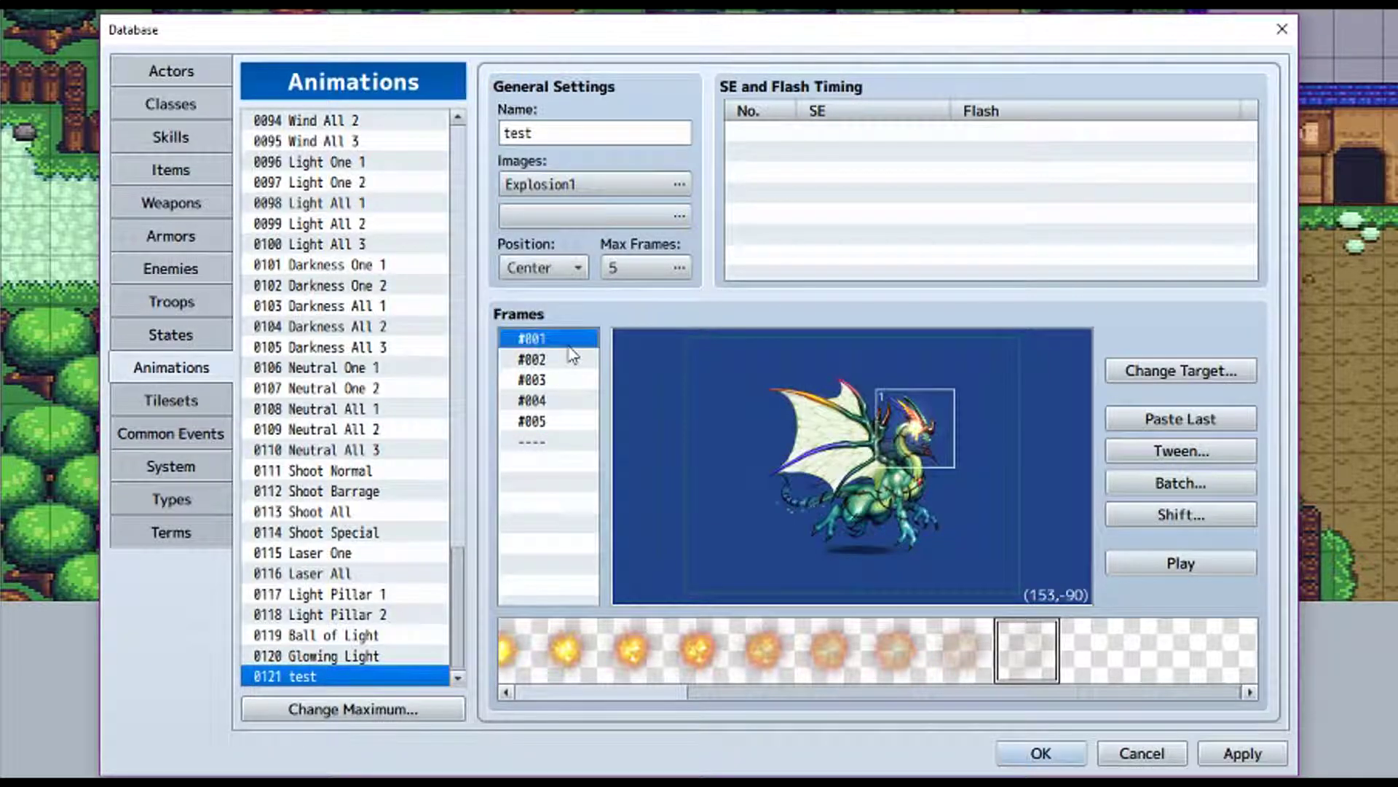
shift+click(565, 421)
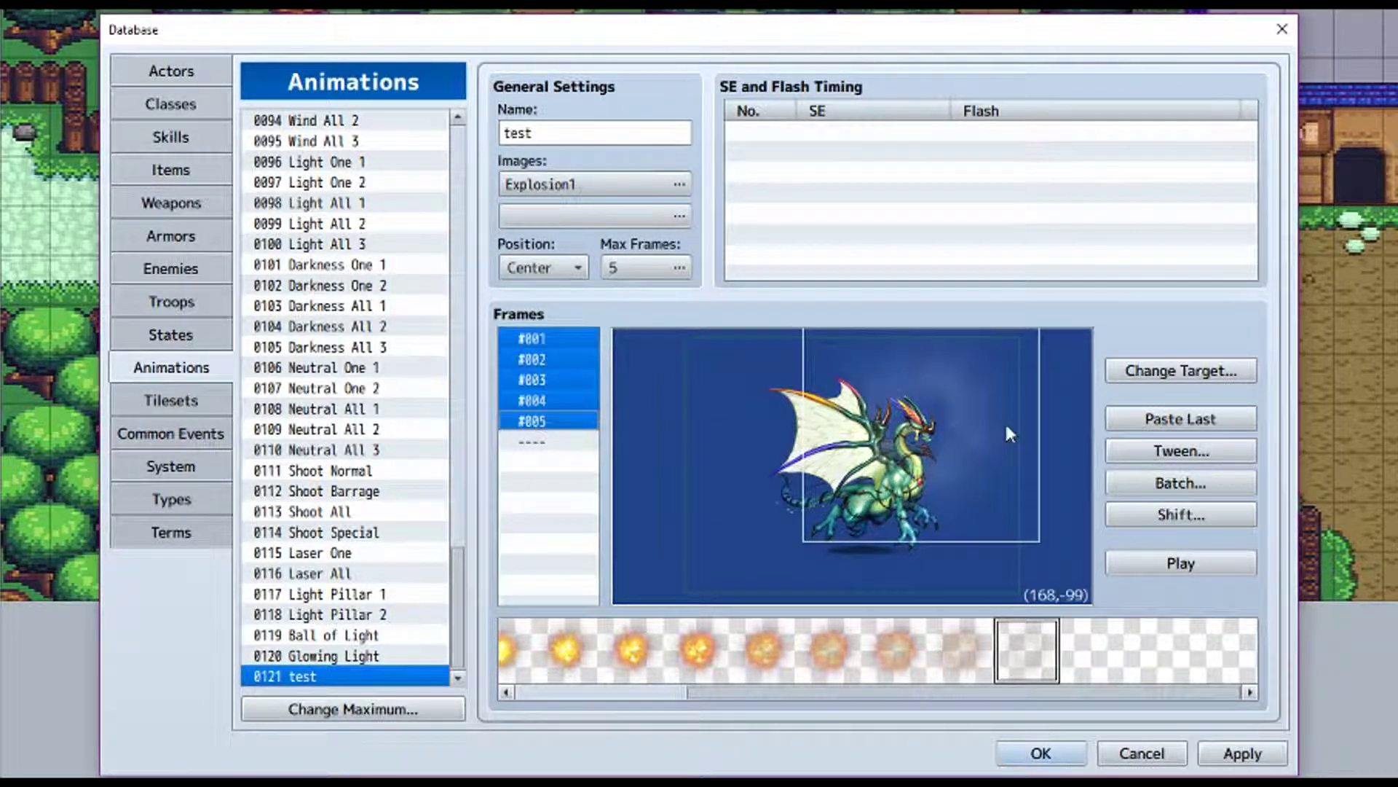
click(1182, 451)
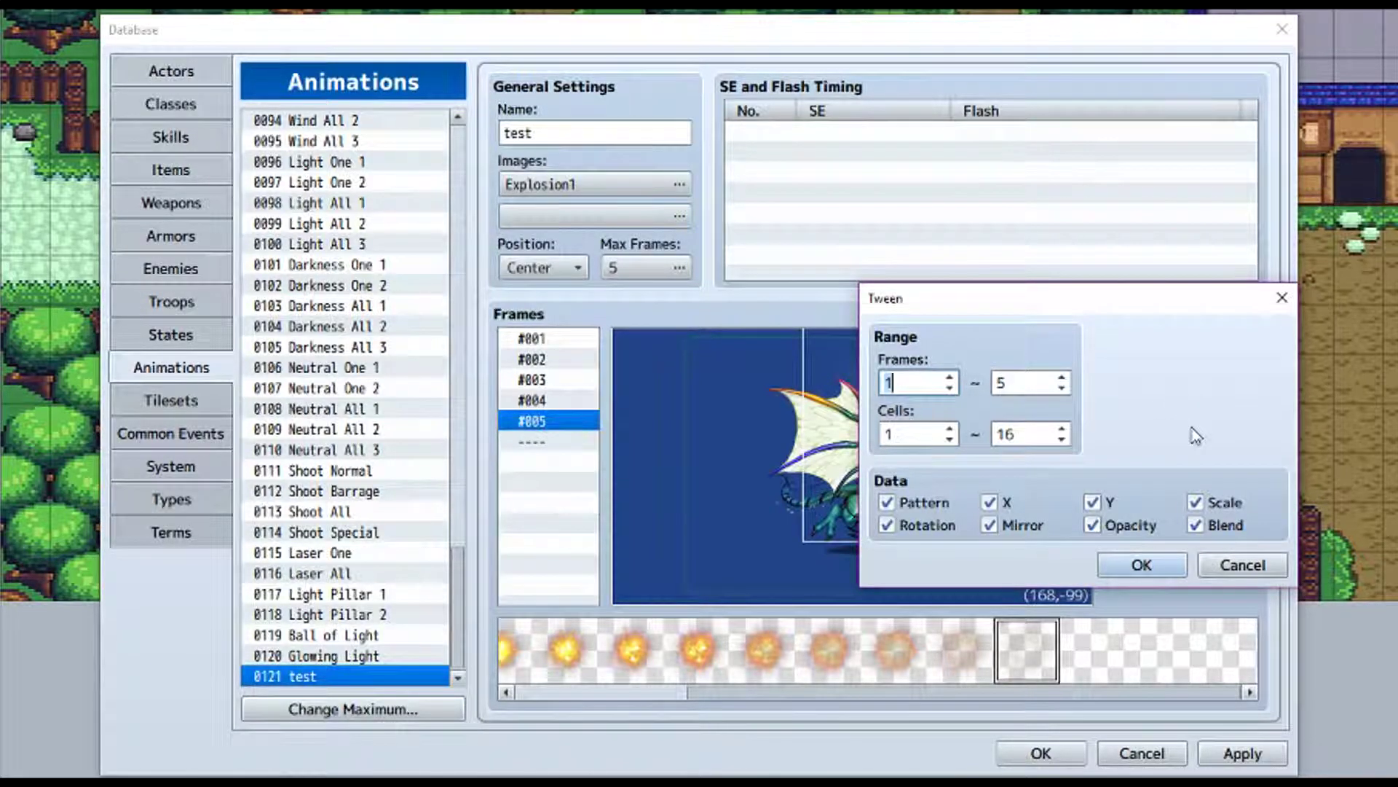
click(887, 503)
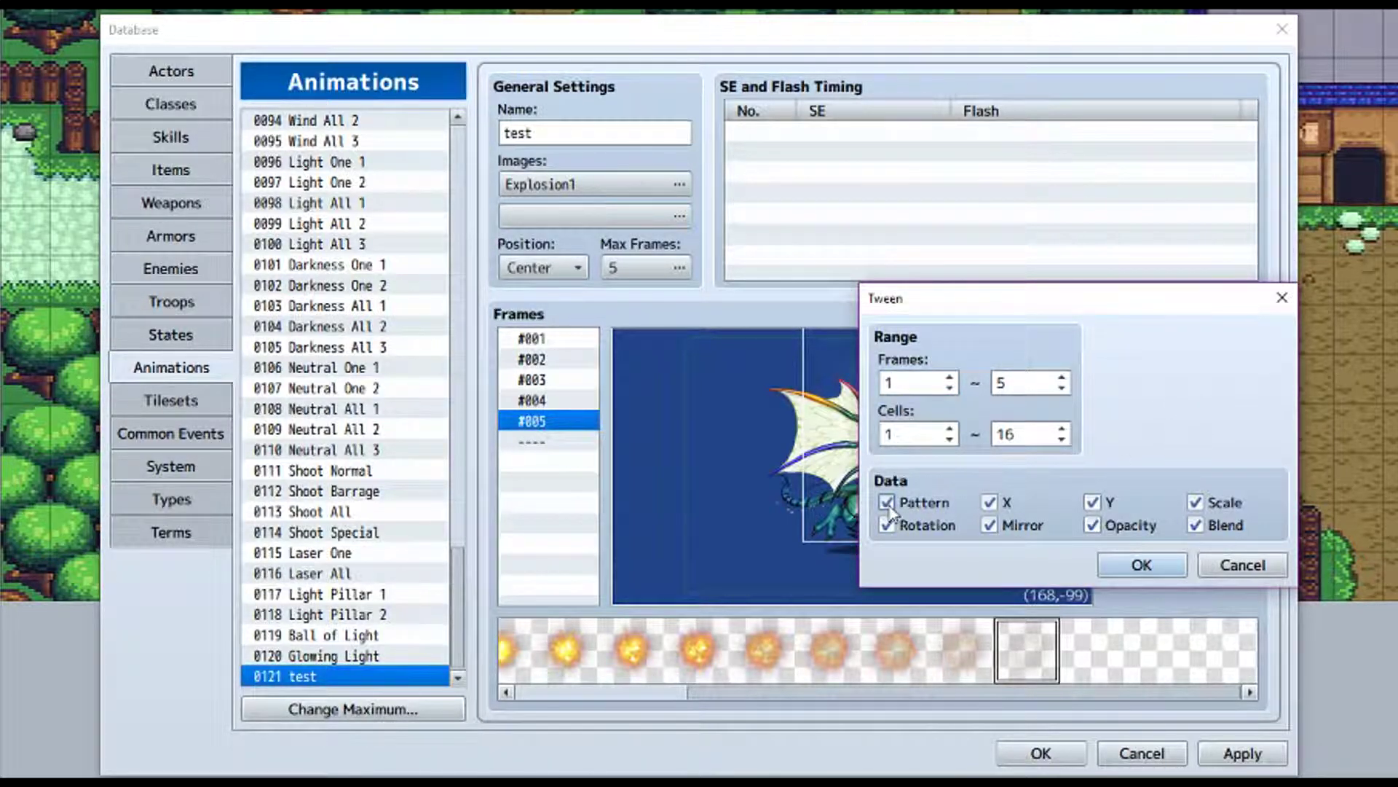
click(1142, 565)
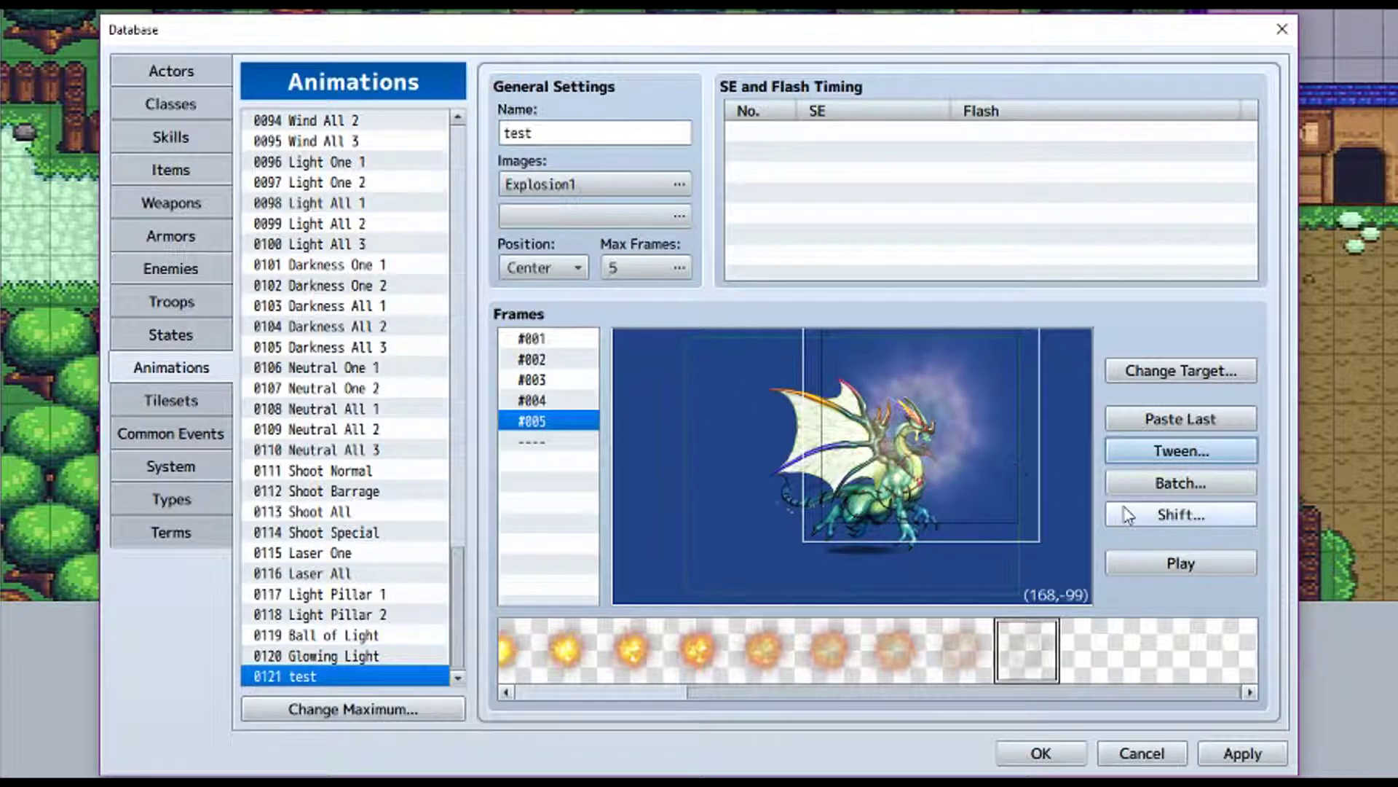
- Look through the tweened frames #001 to #005 and play the test animation to check the explosion
click(531, 400)
click(544, 380)
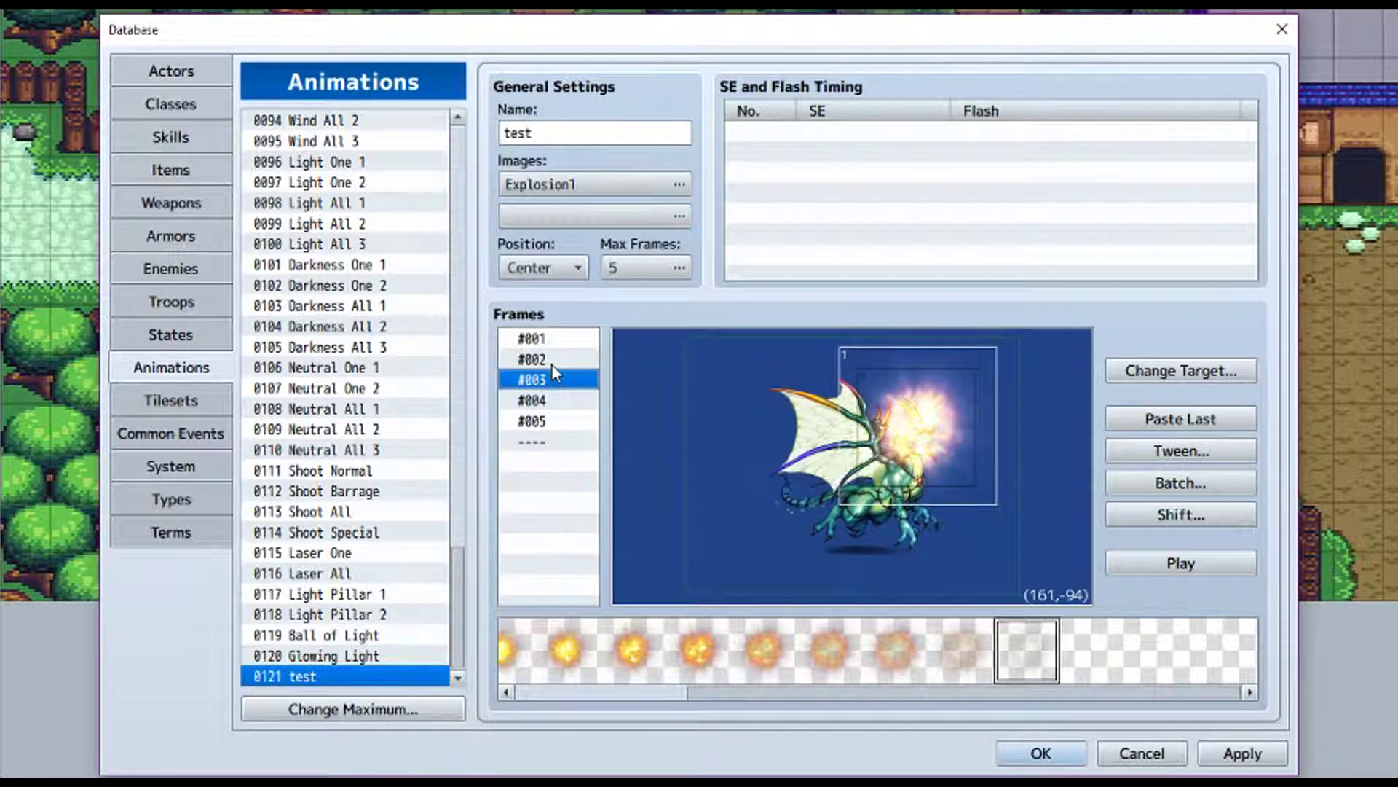
click(561, 359)
click(559, 342)
click(558, 401)
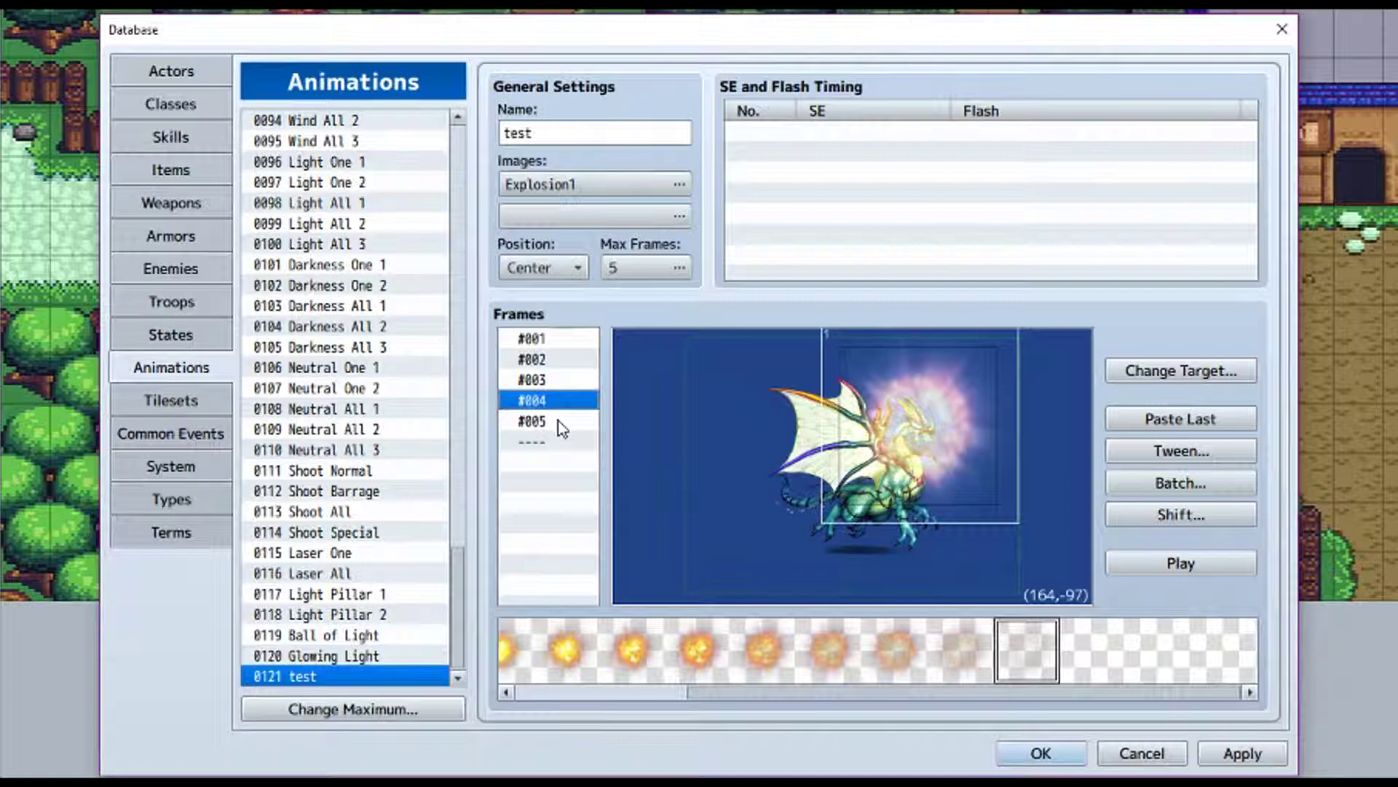
click(561, 422)
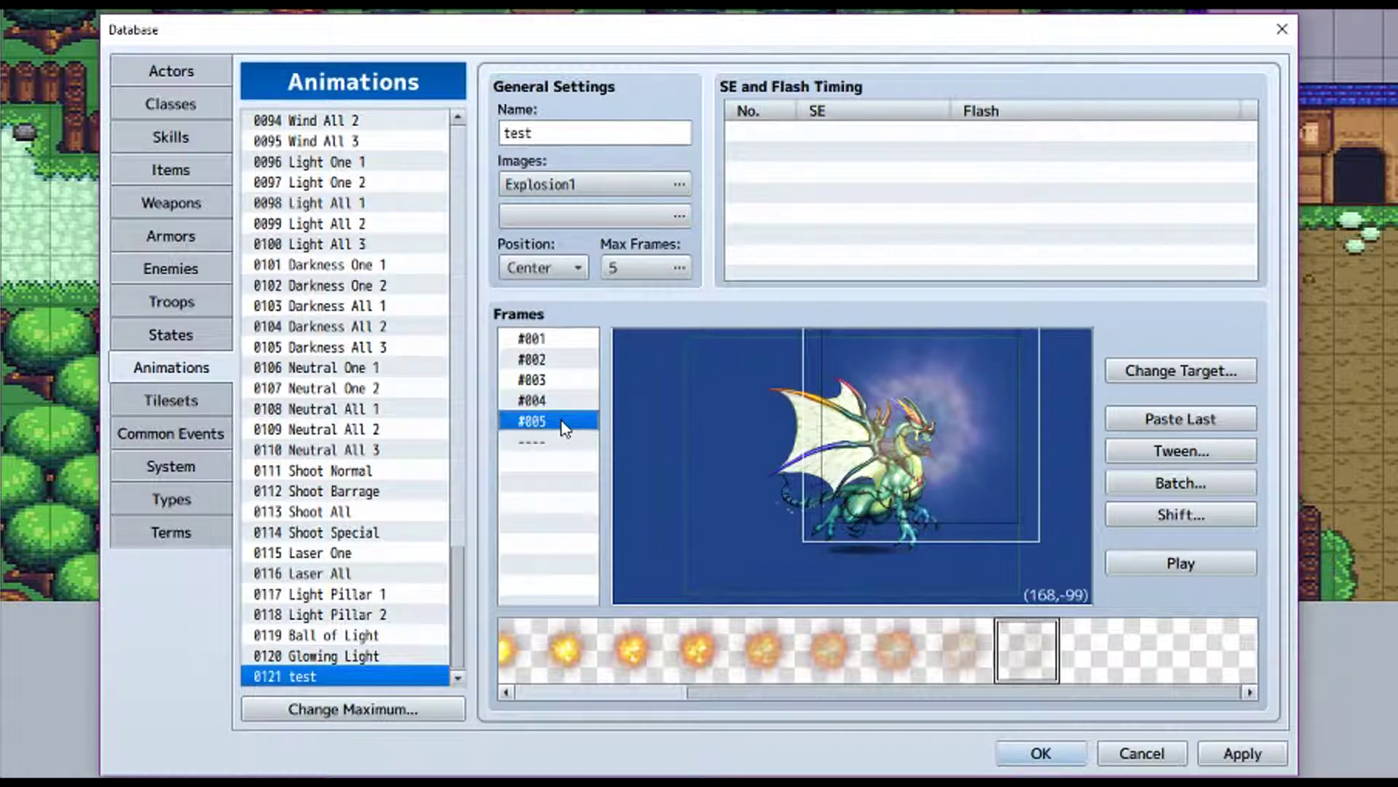
click(1183, 572)
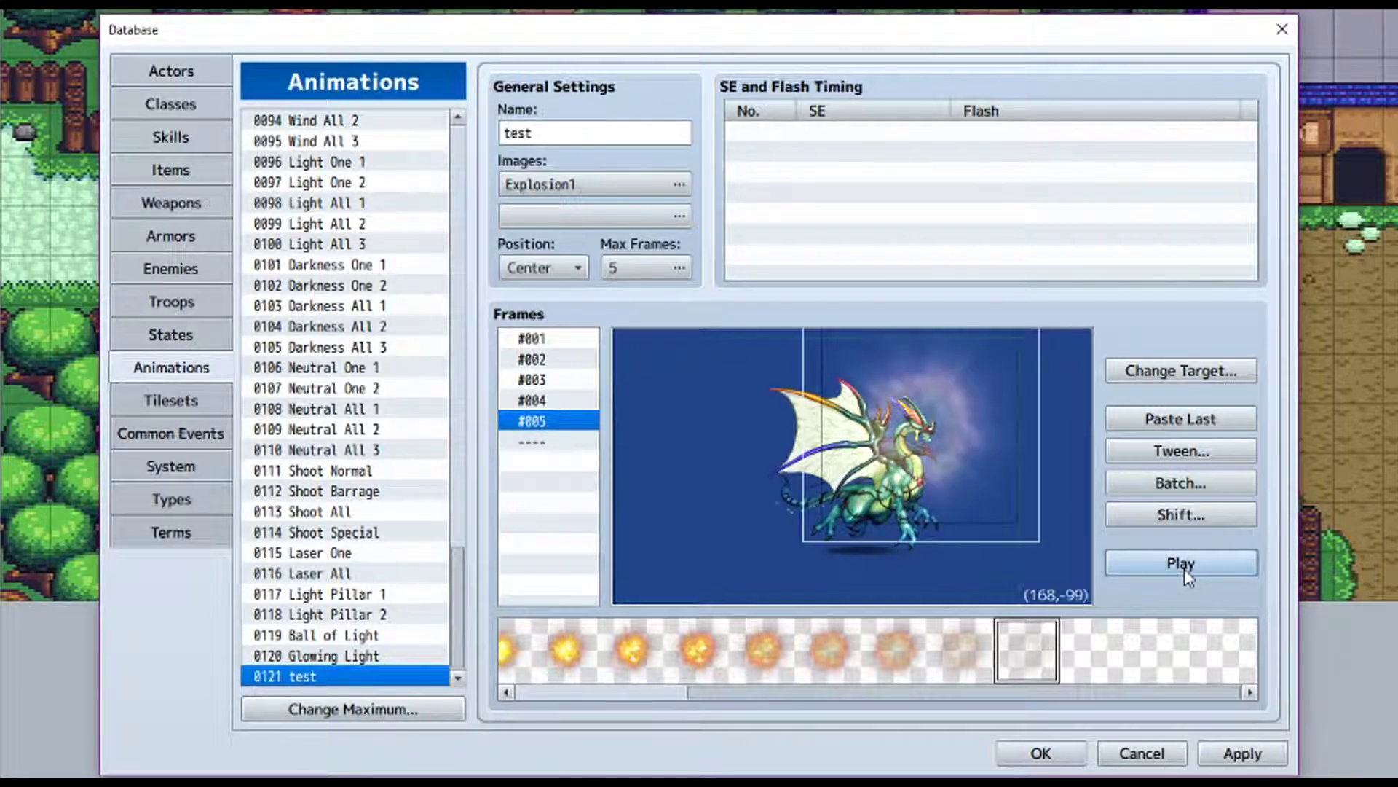
click(1185, 572)
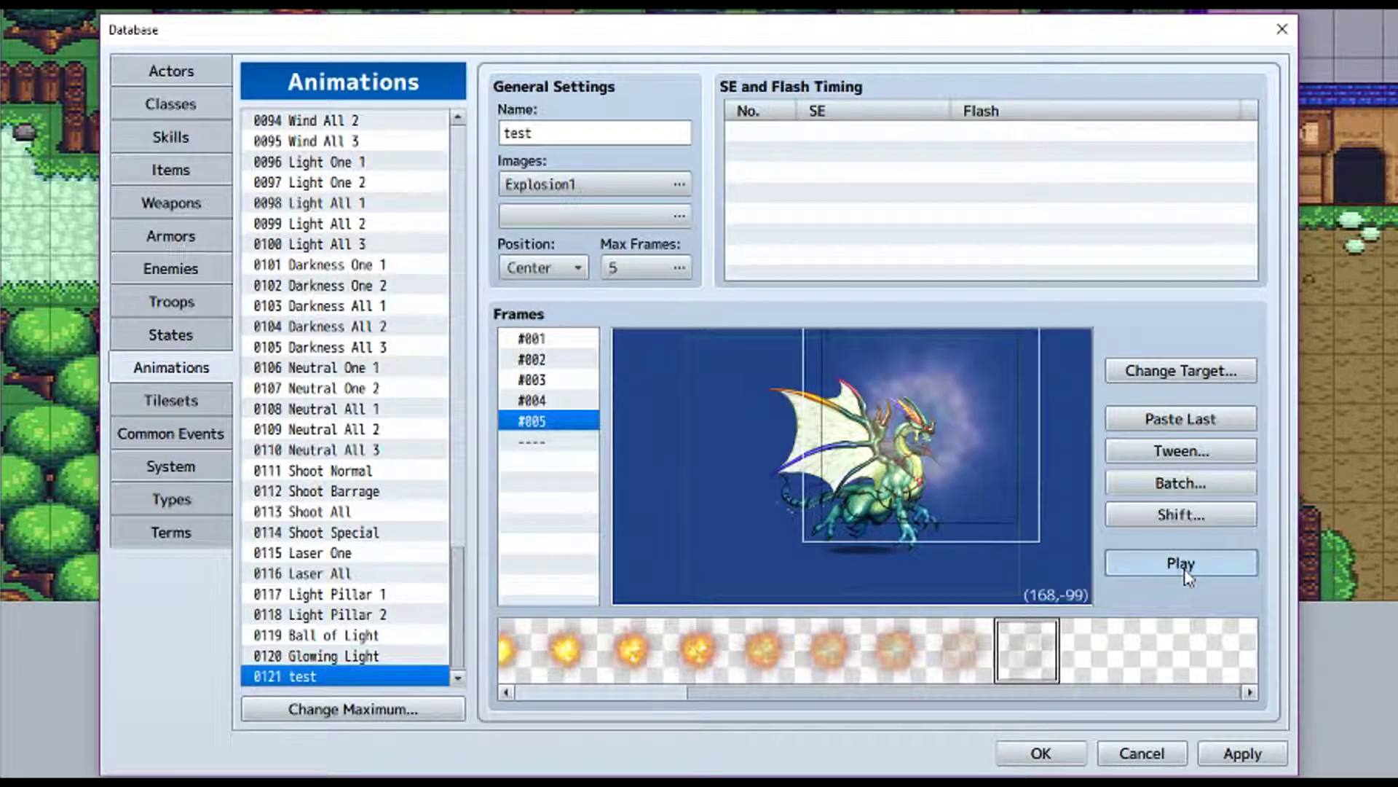
click(1185, 572)
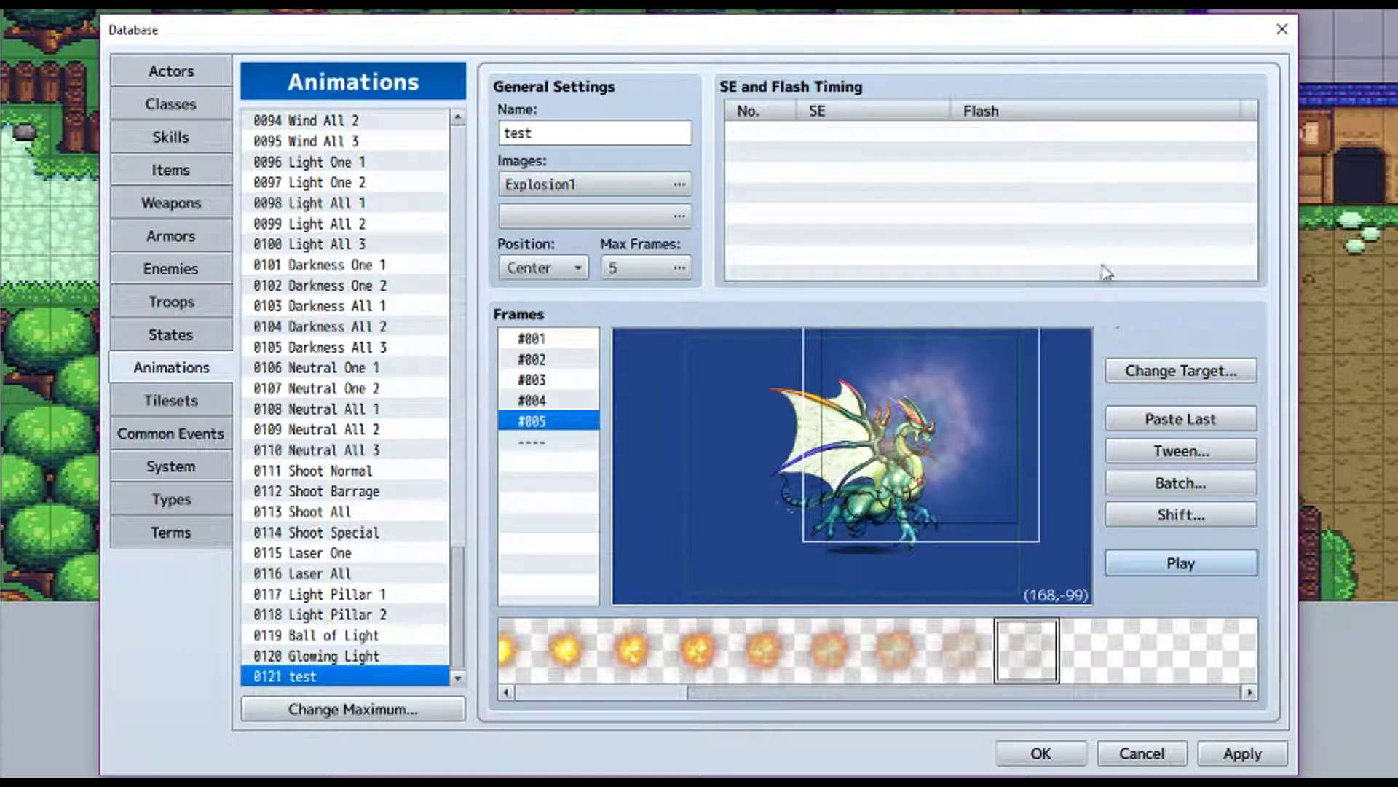
- View the selectable target images for the animation preview and leave the selection without choosing another one
click(1142, 378)
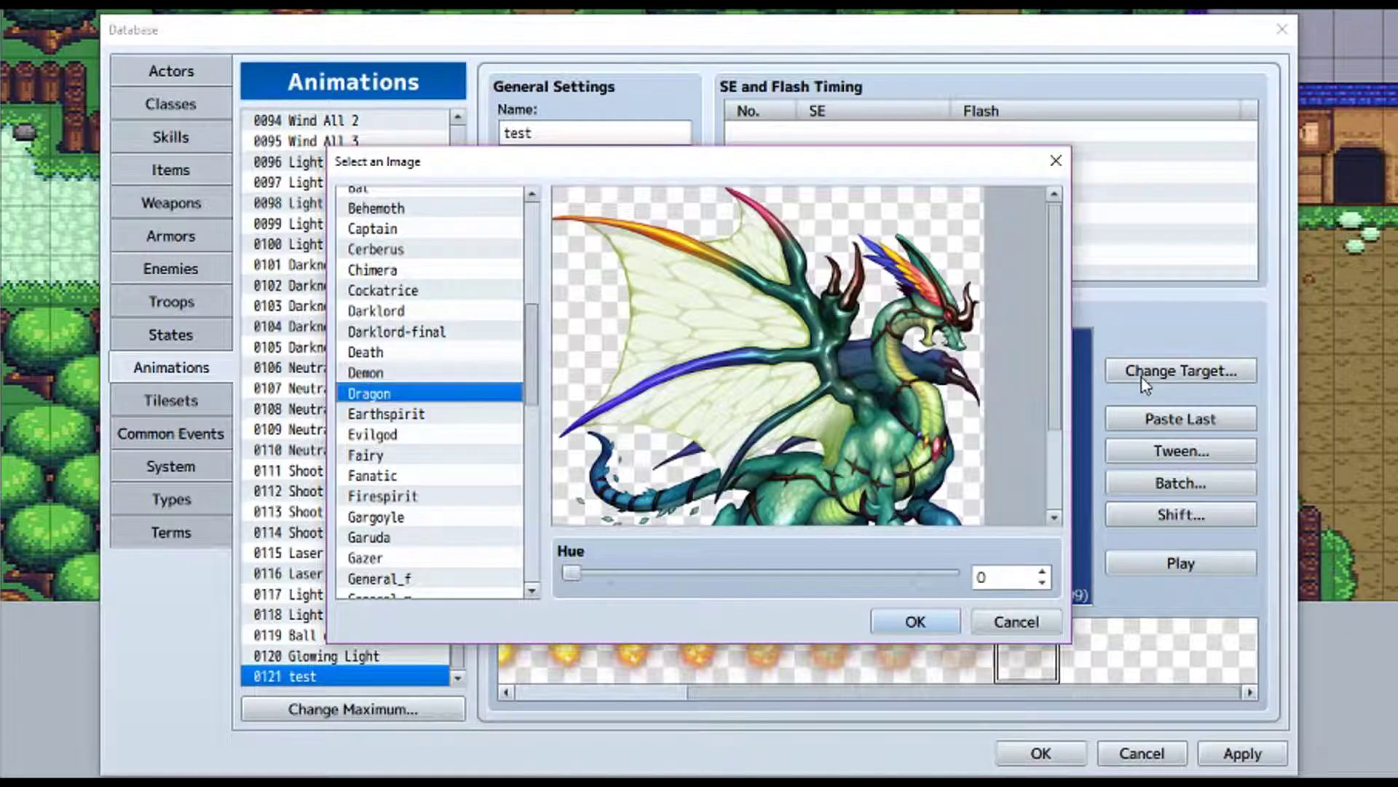
drag(1054, 346, 1062, 306)
click(1038, 617)
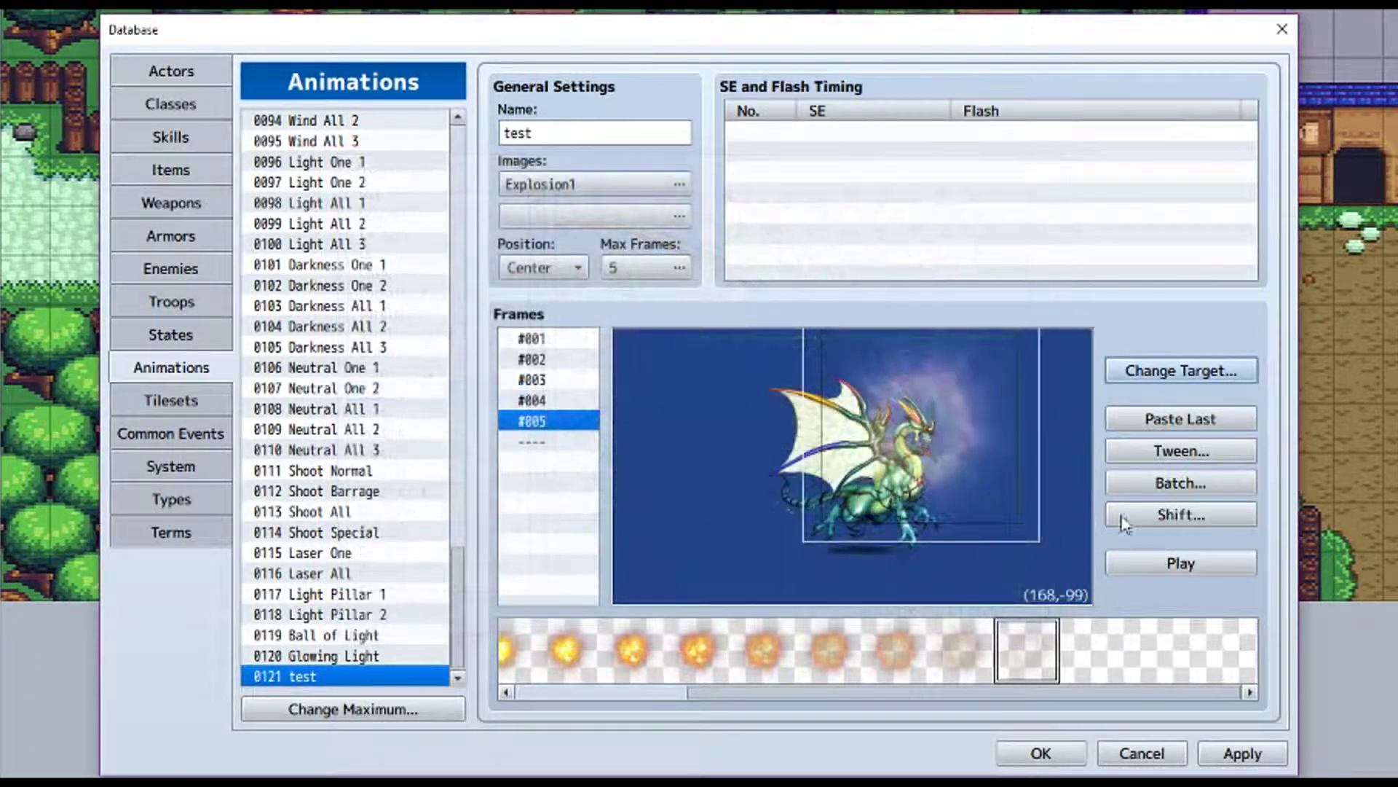
- Paste the previous frame's contents into frame #005
click(1181, 420)
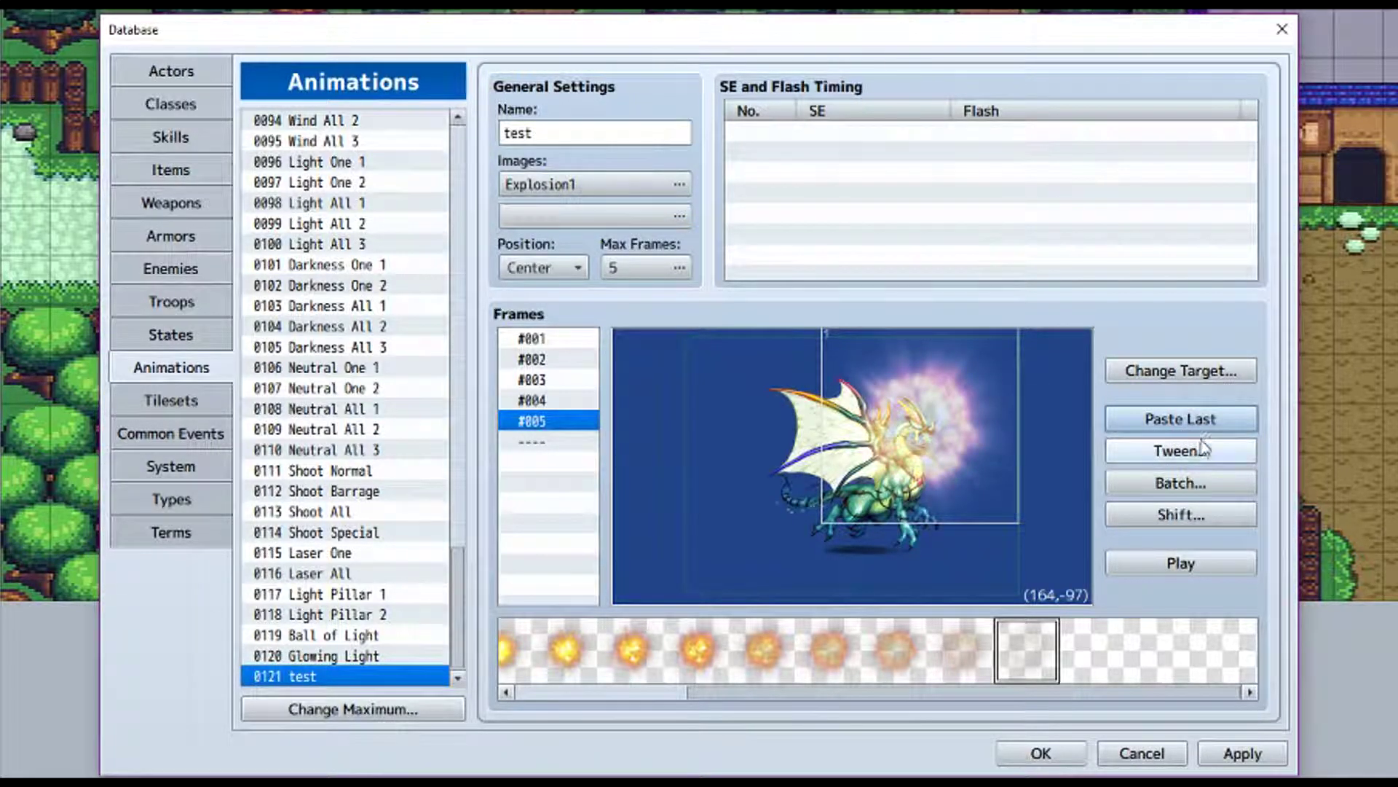
- Examine the Batch and Shift options for the animation, leave their data and offsets unchanged, and look through frames #002 to #005
click(1193, 484)
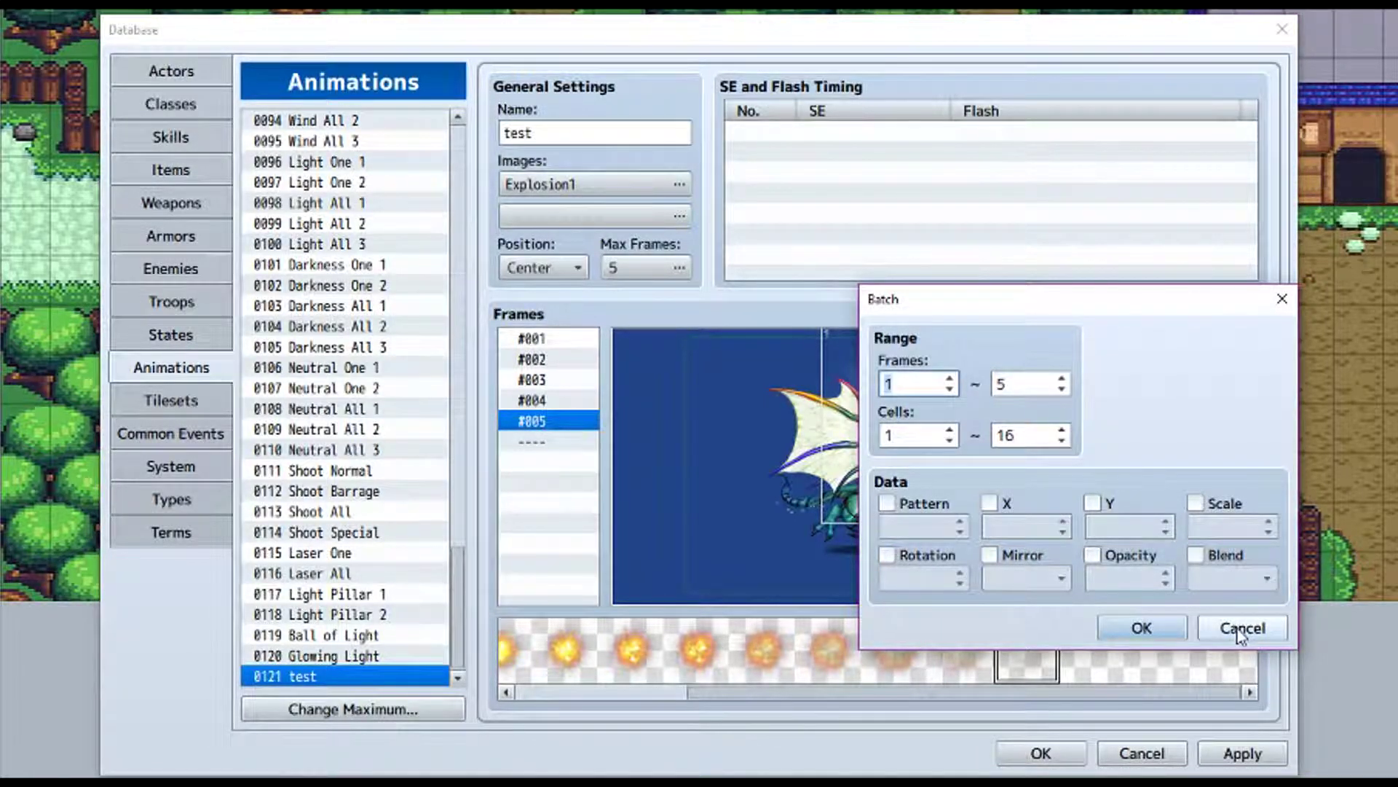
text(5)
click(1142, 627)
click(563, 391)
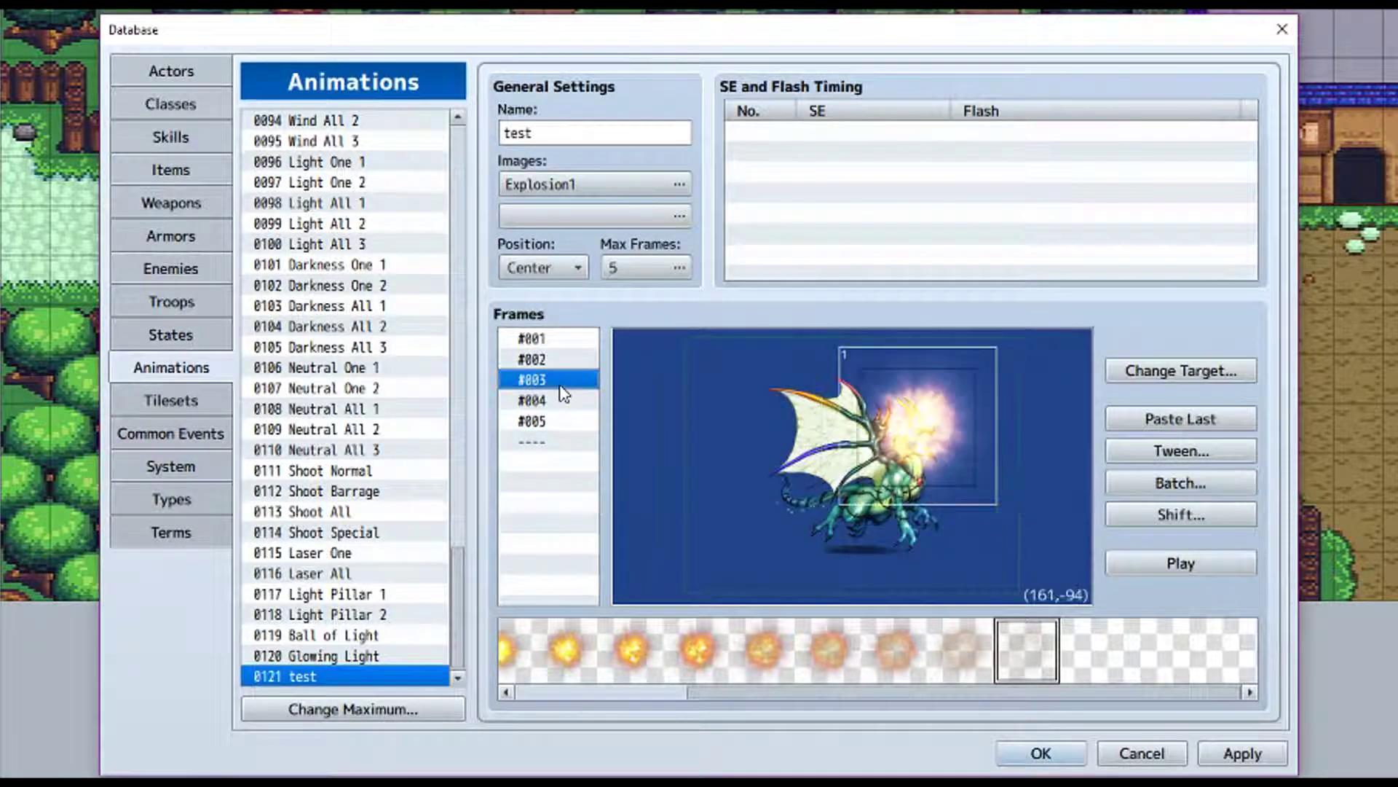
click(561, 360)
click(1231, 515)
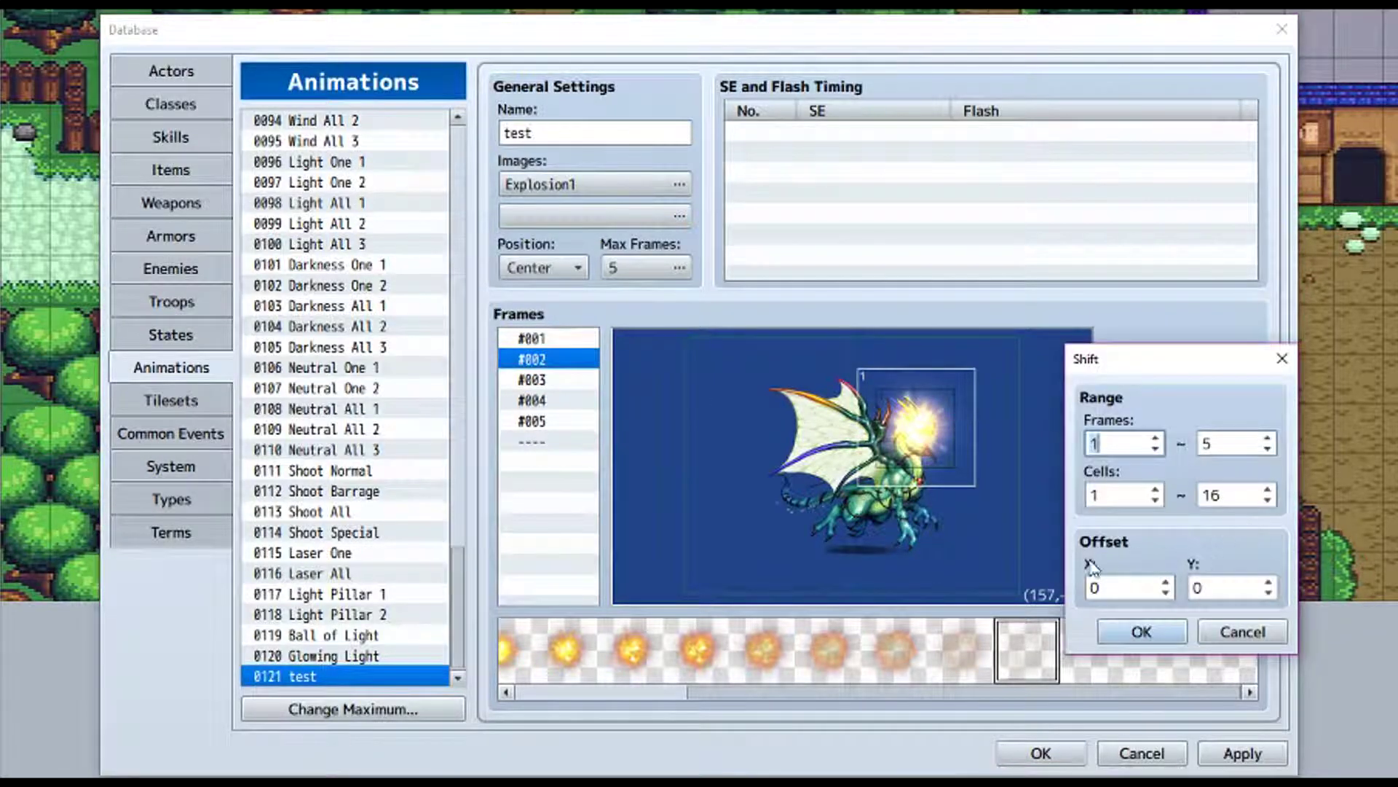
click(1181, 632)
click(538, 375)
click(547, 404)
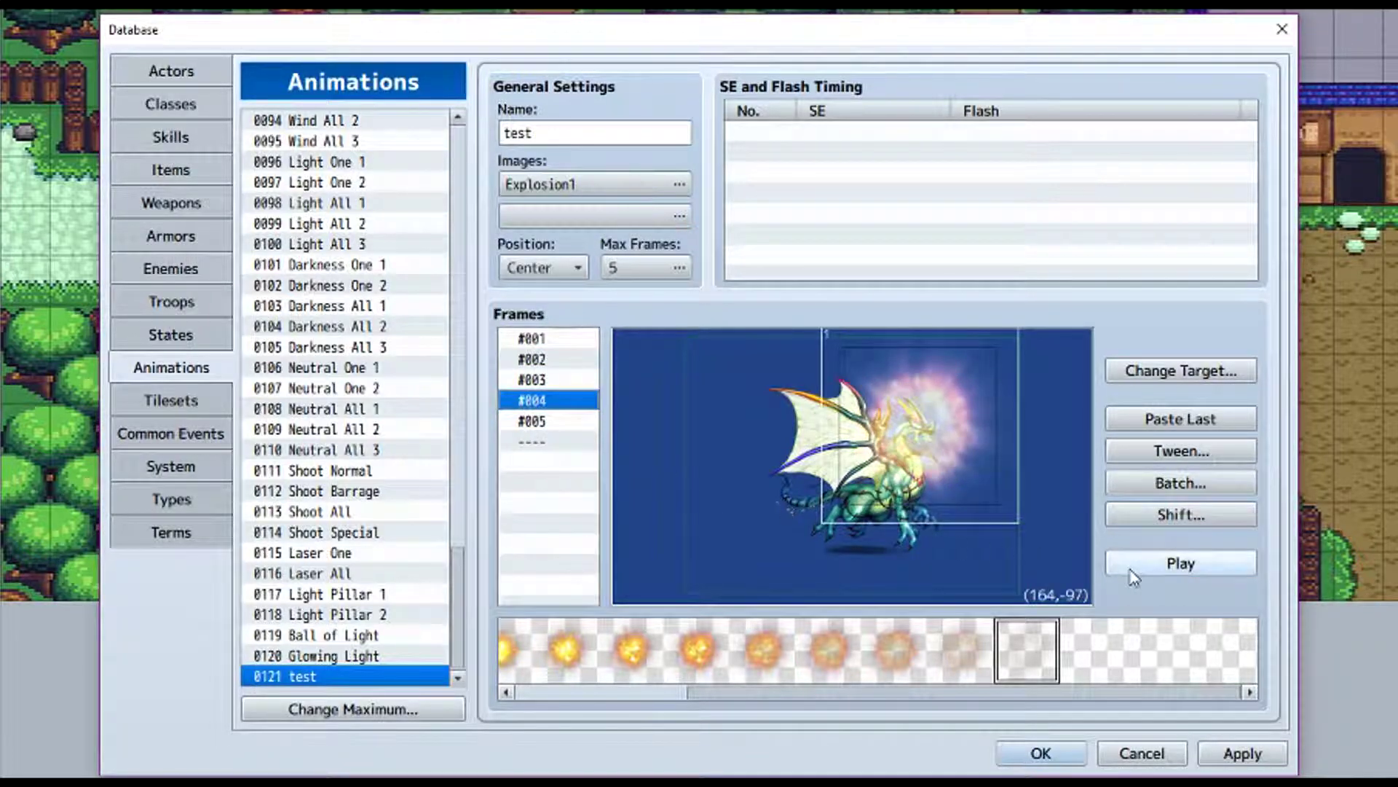
click(783, 135)
click(550, 423)
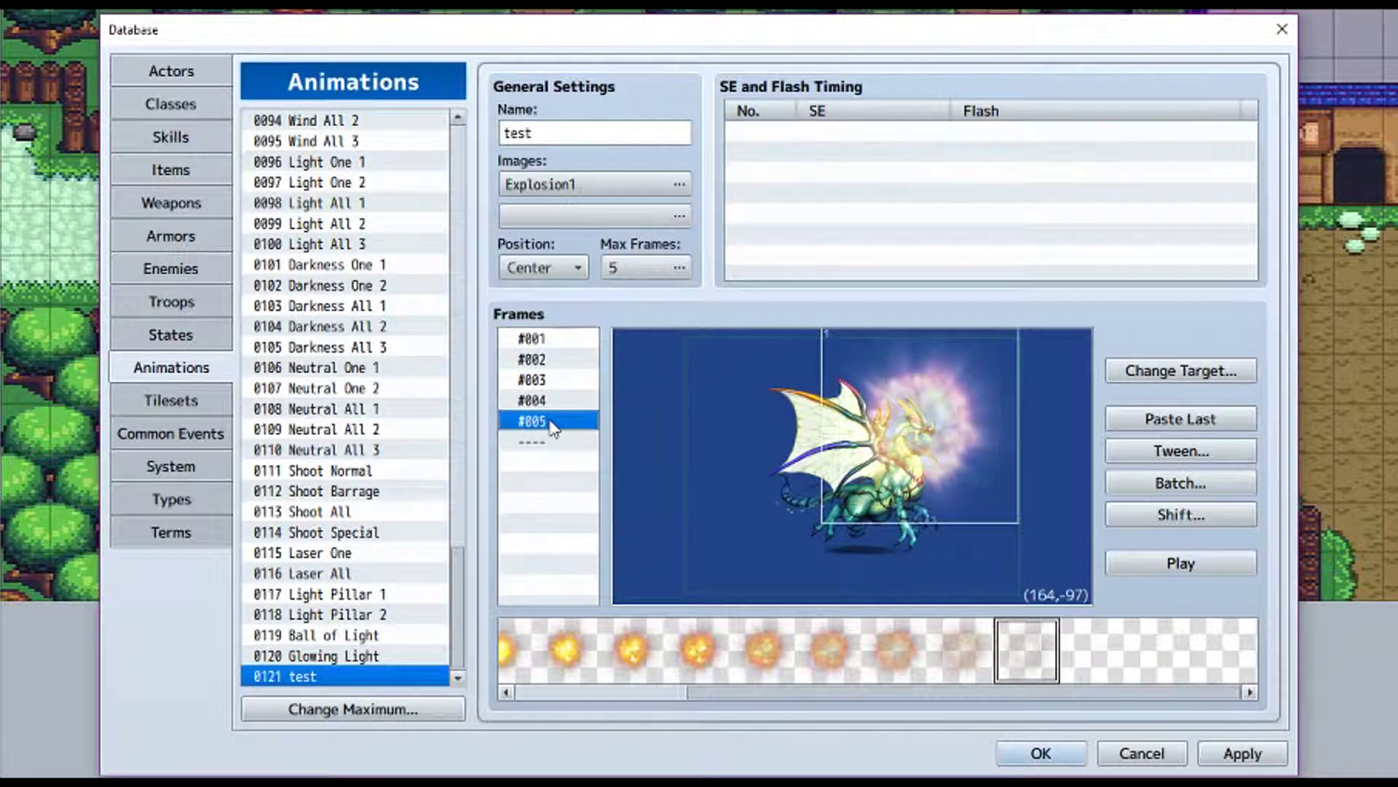
- Start a new SE and flash timing entry for frame 1 and assign it the Evasion1 sound effect
click(910, 140)
double_click(925, 145)
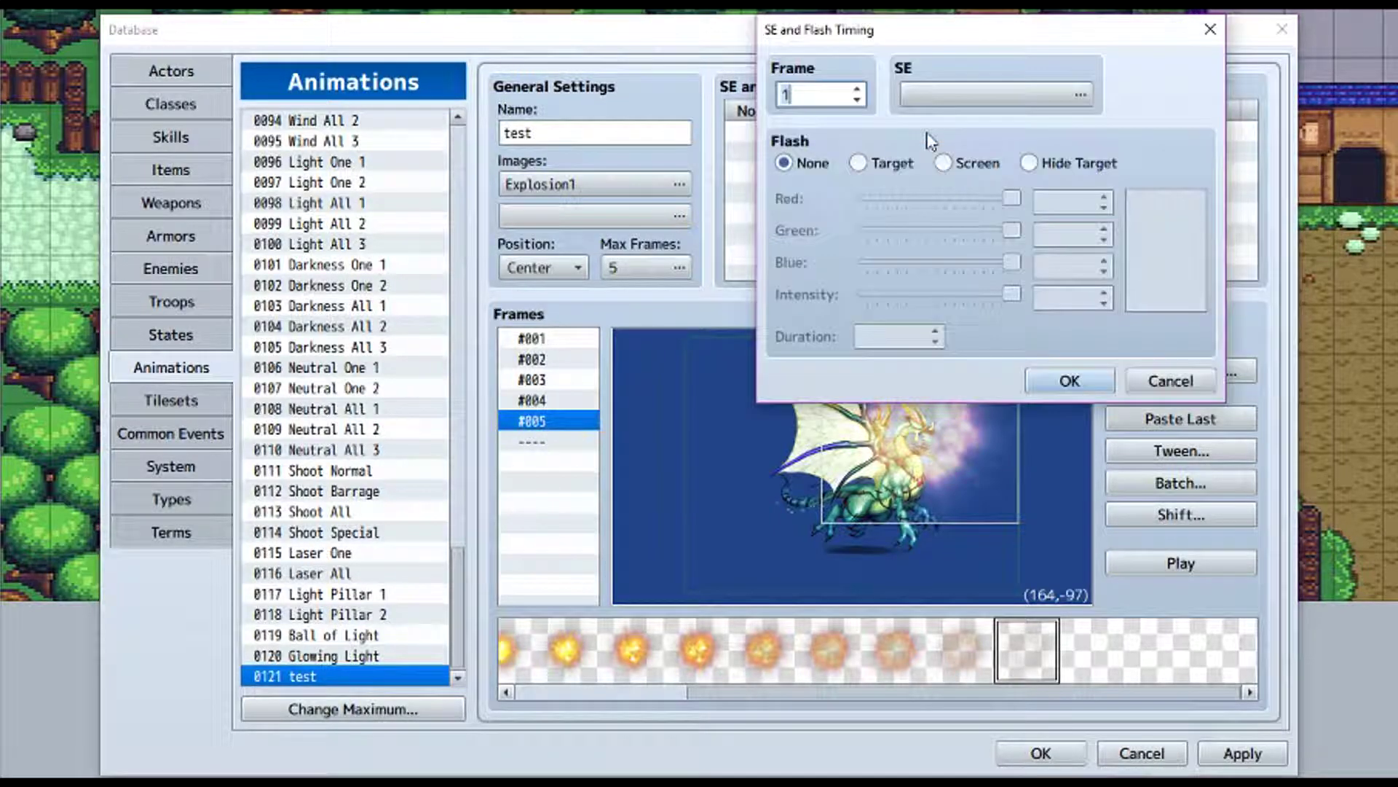
drag(982, 36, 906, 250)
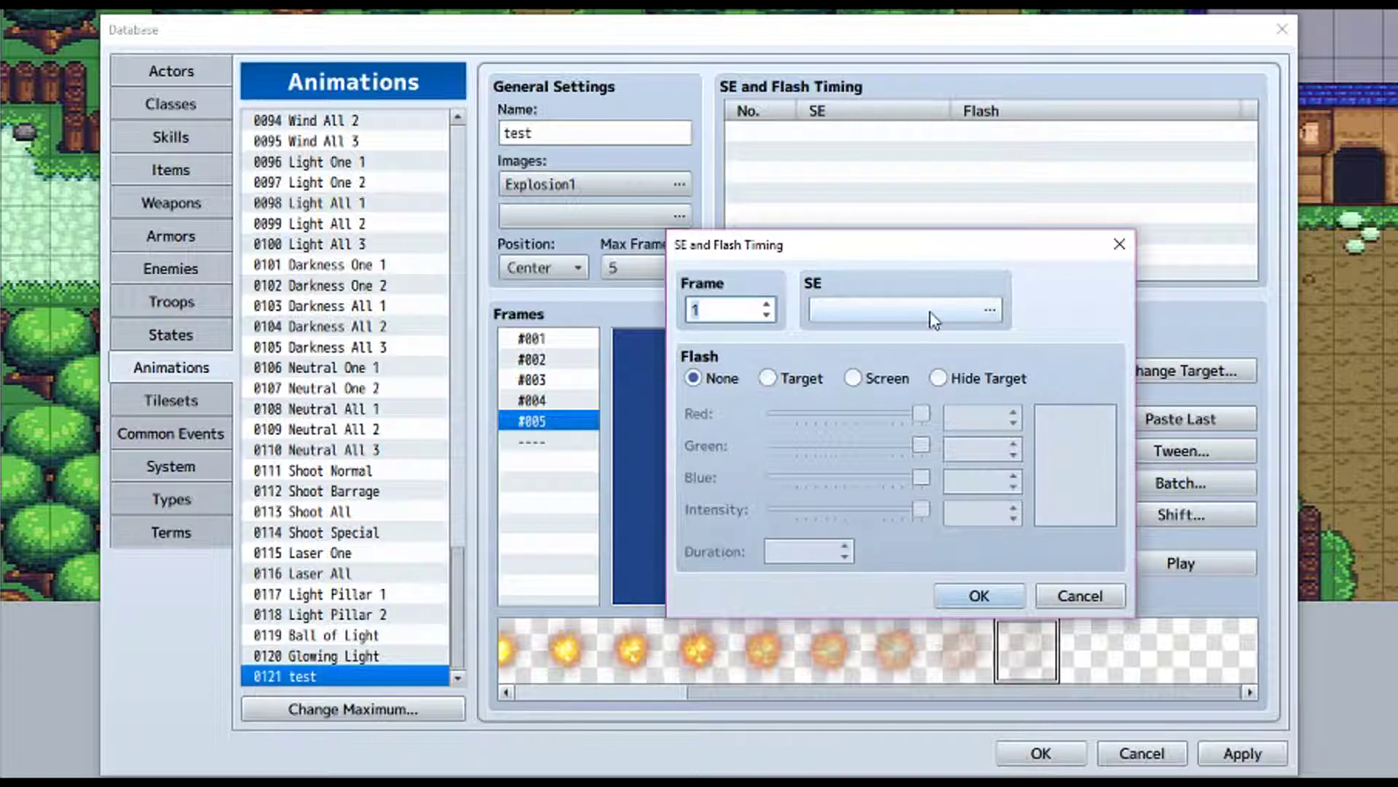
click(978, 317)
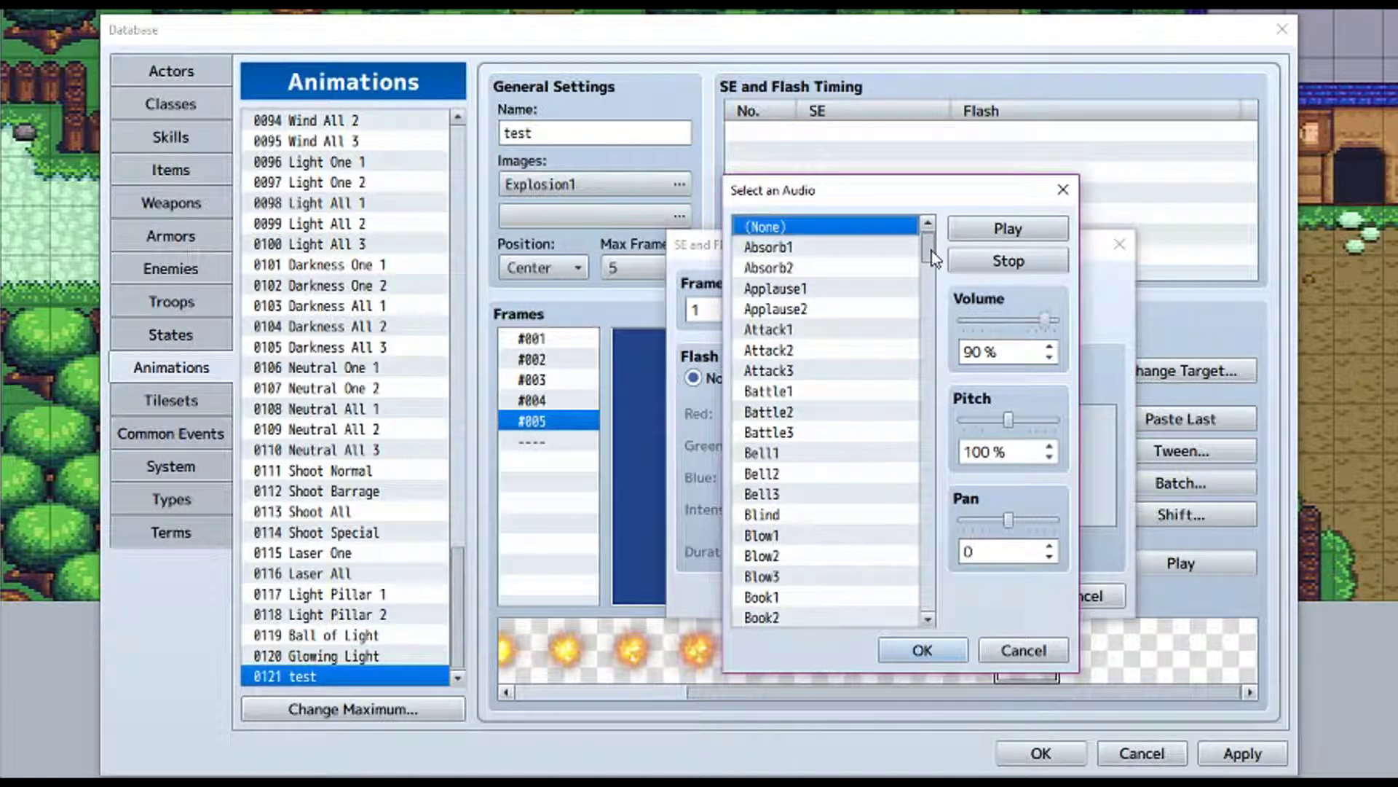
drag(932, 250, 928, 377)
click(794, 424)
click(925, 649)
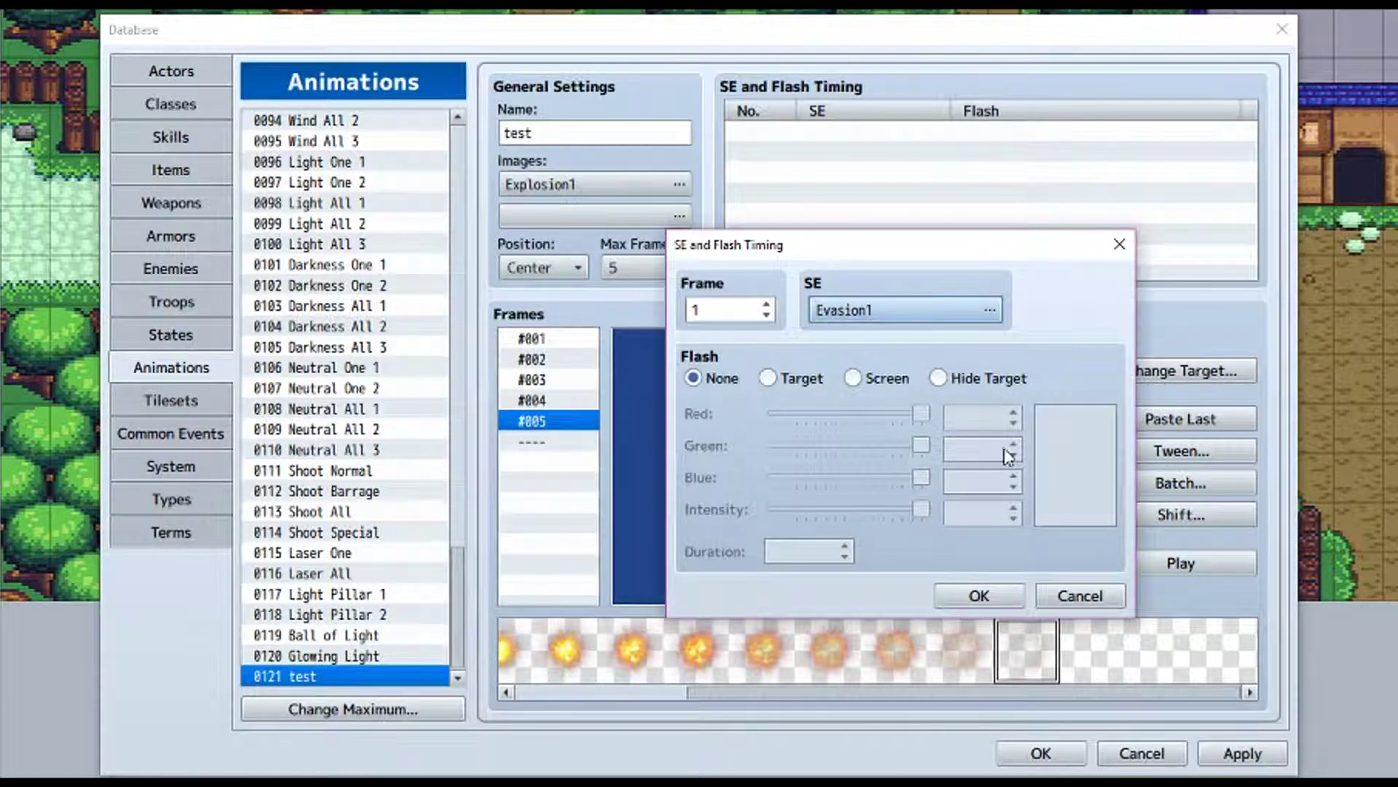
- Give the frame 1 entry an orange Target flash of red 255, green 170, blue 0, intensity 255 and duration 3, and save the entry
click(769, 378)
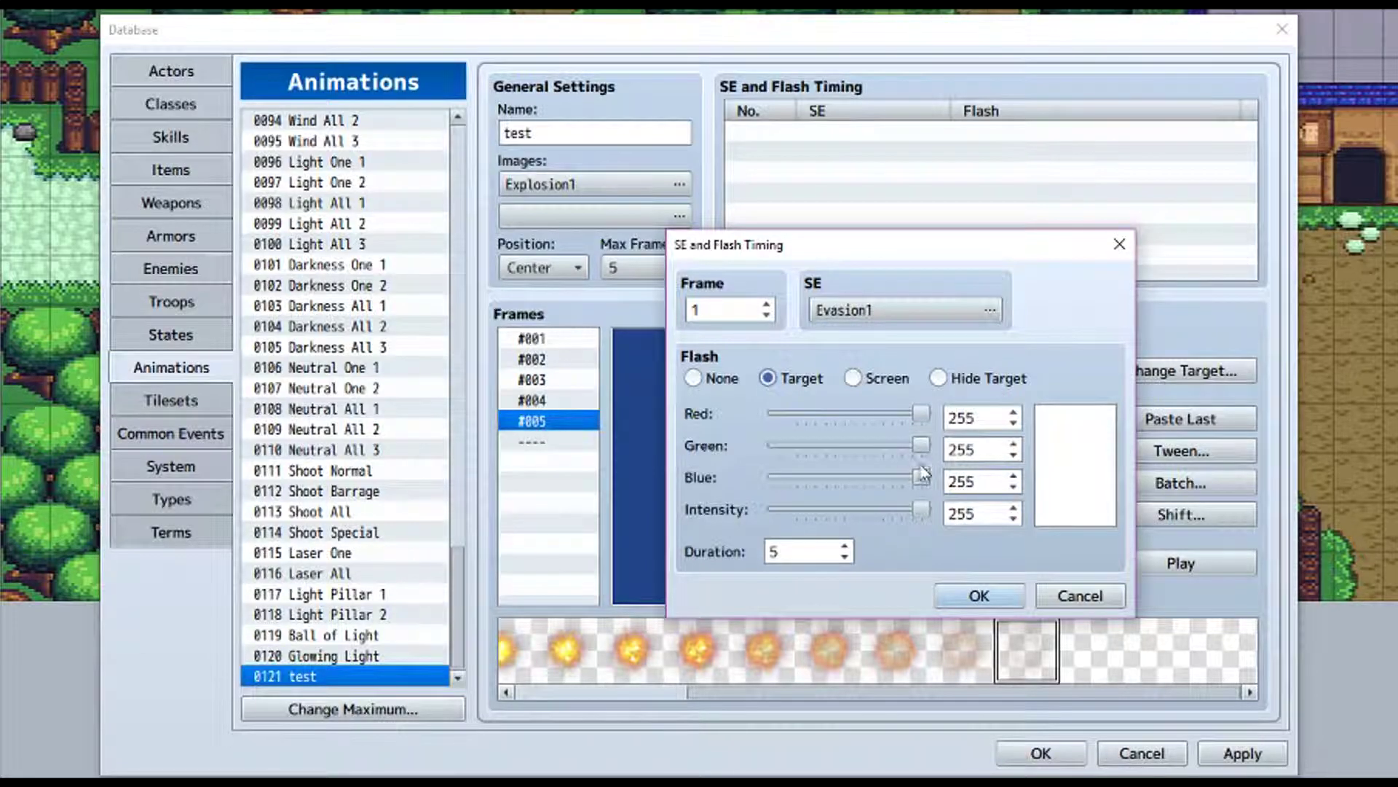
drag(922, 477, 776, 478)
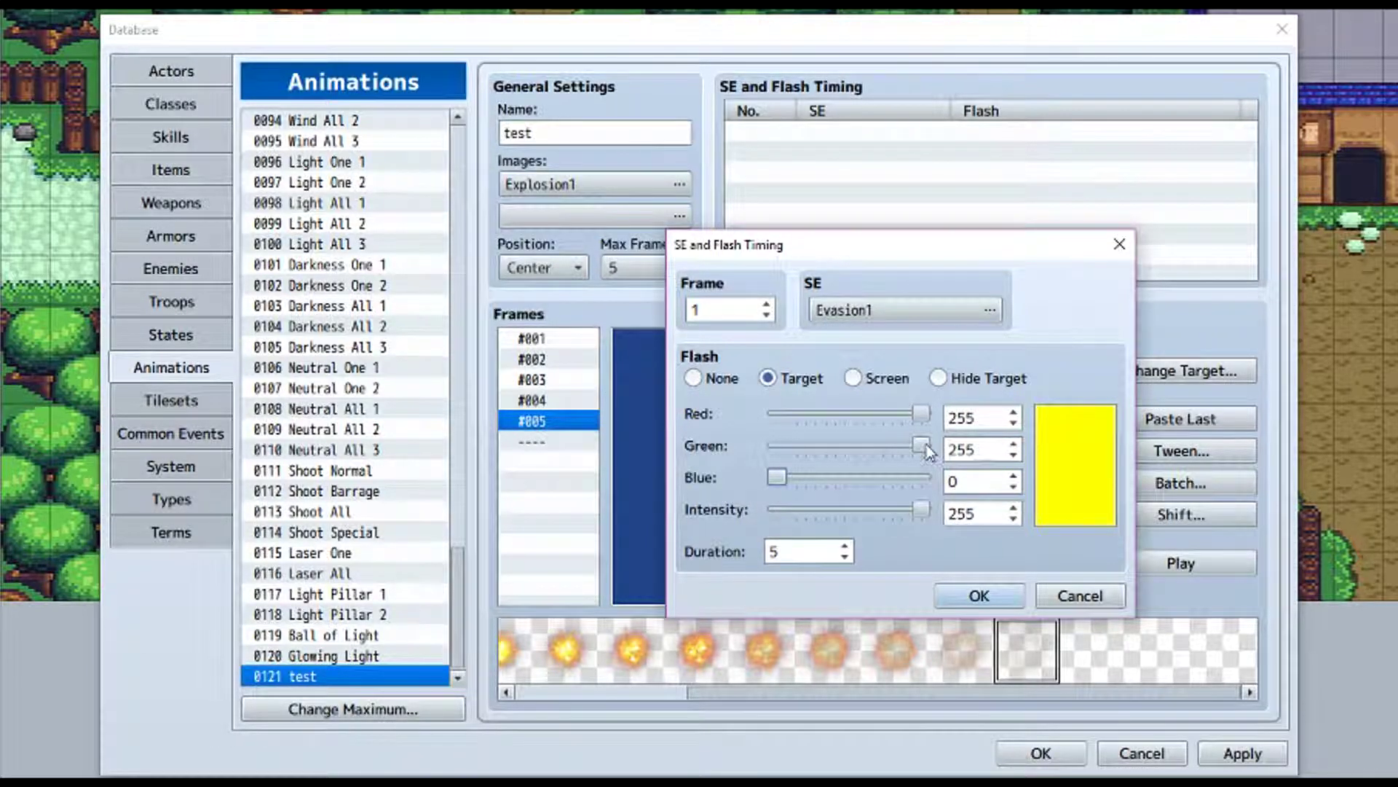
drag(927, 444, 876, 450)
double_click(780, 551)
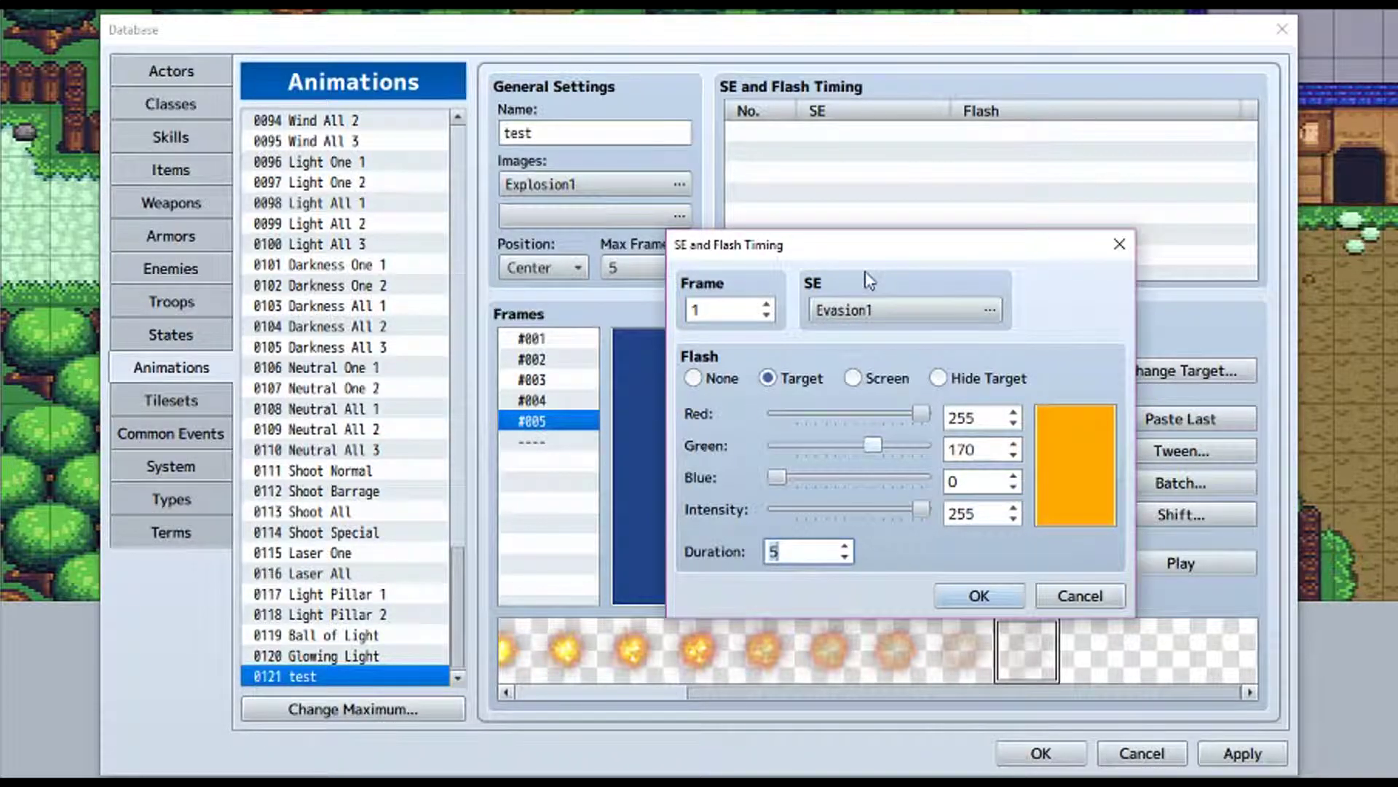
click(967, 596)
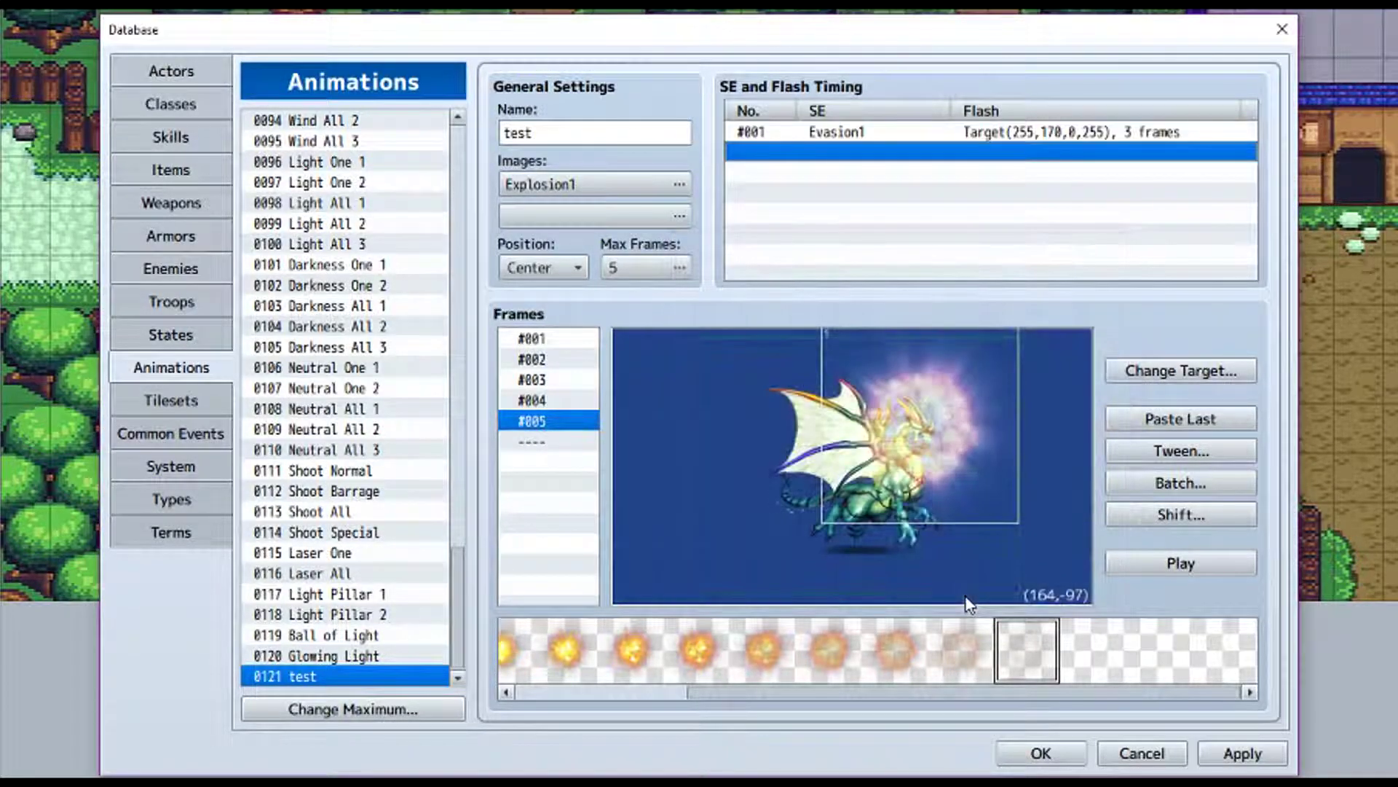
- Add a second timing entry for frame 1 with a red Screen flash of 255, 0, 0, intensity 255 and duration 10
double_click(875, 152)
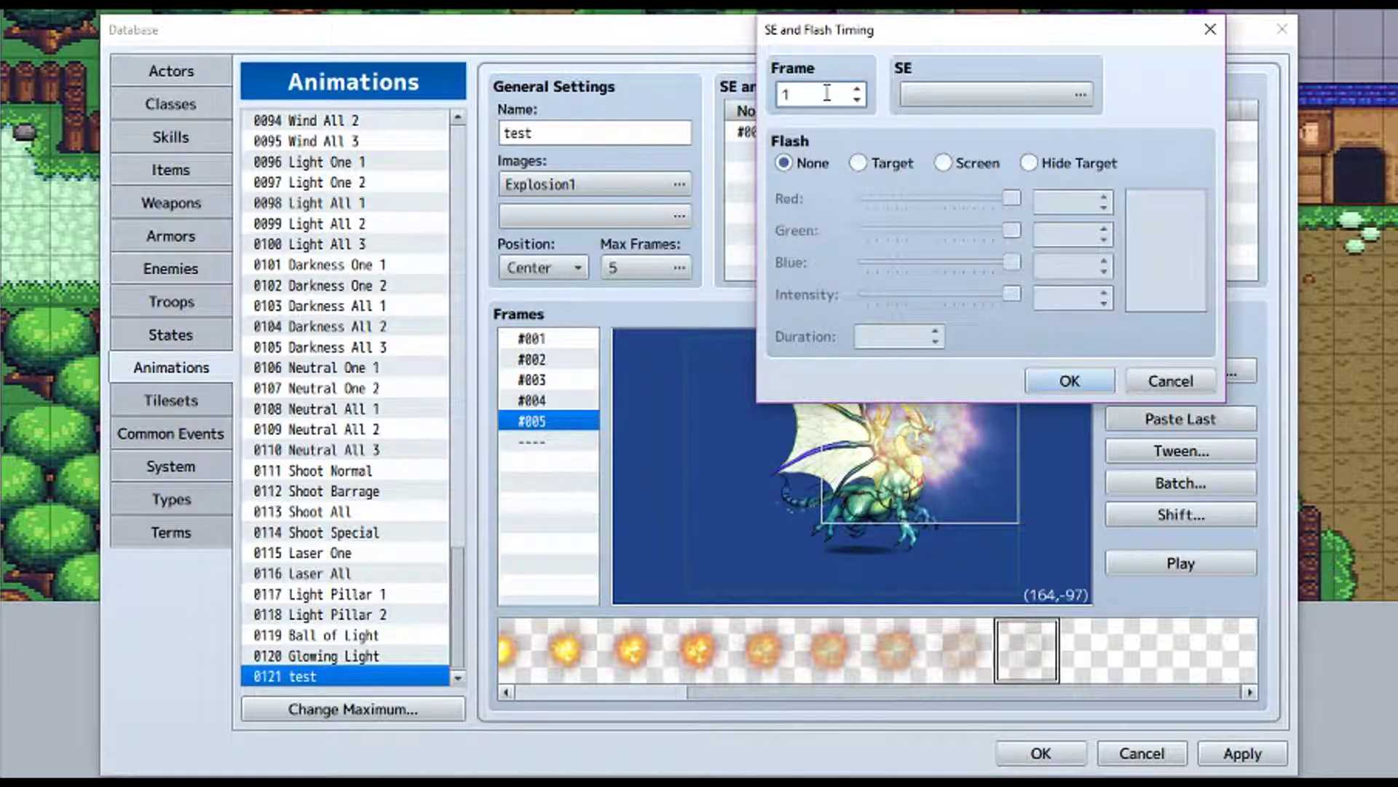
drag(998, 38, 871, 265)
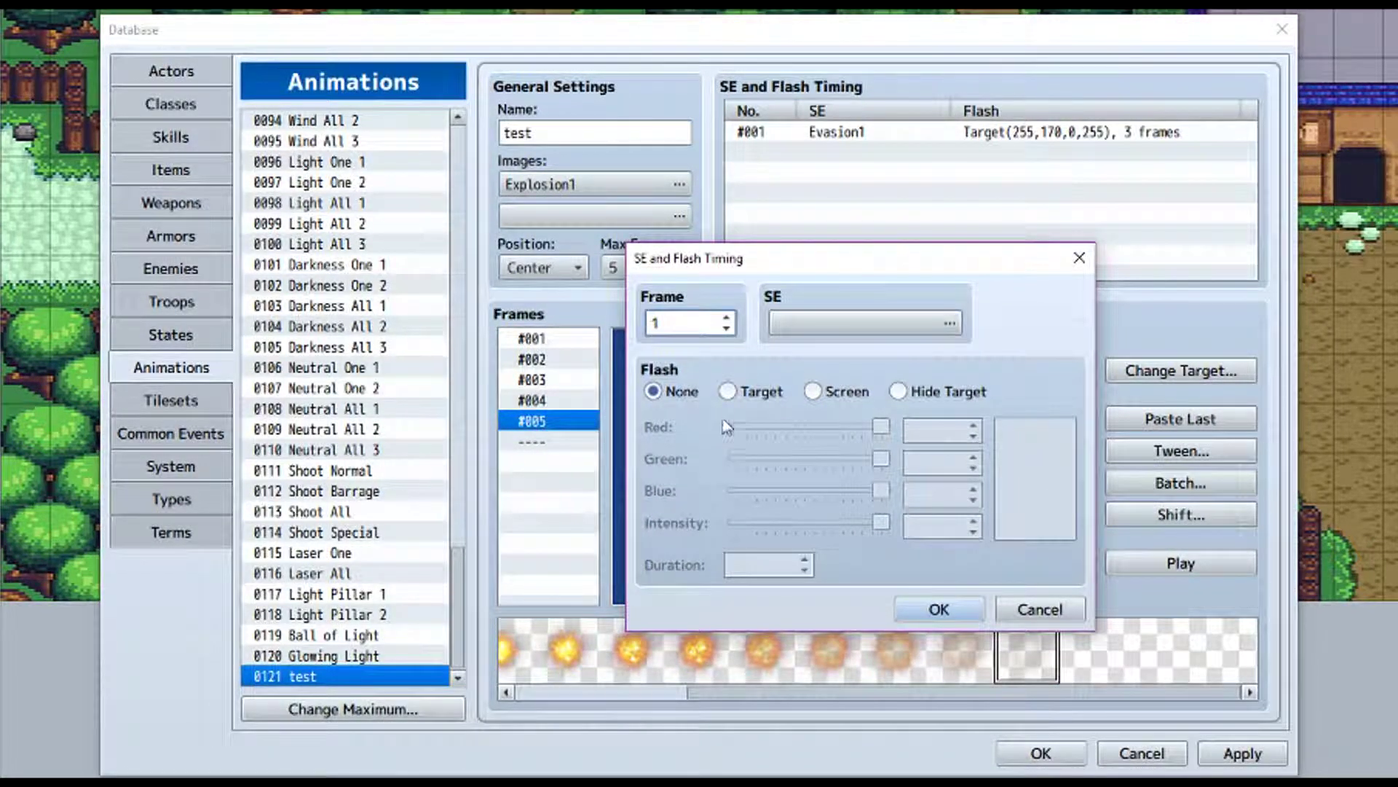
click(813, 392)
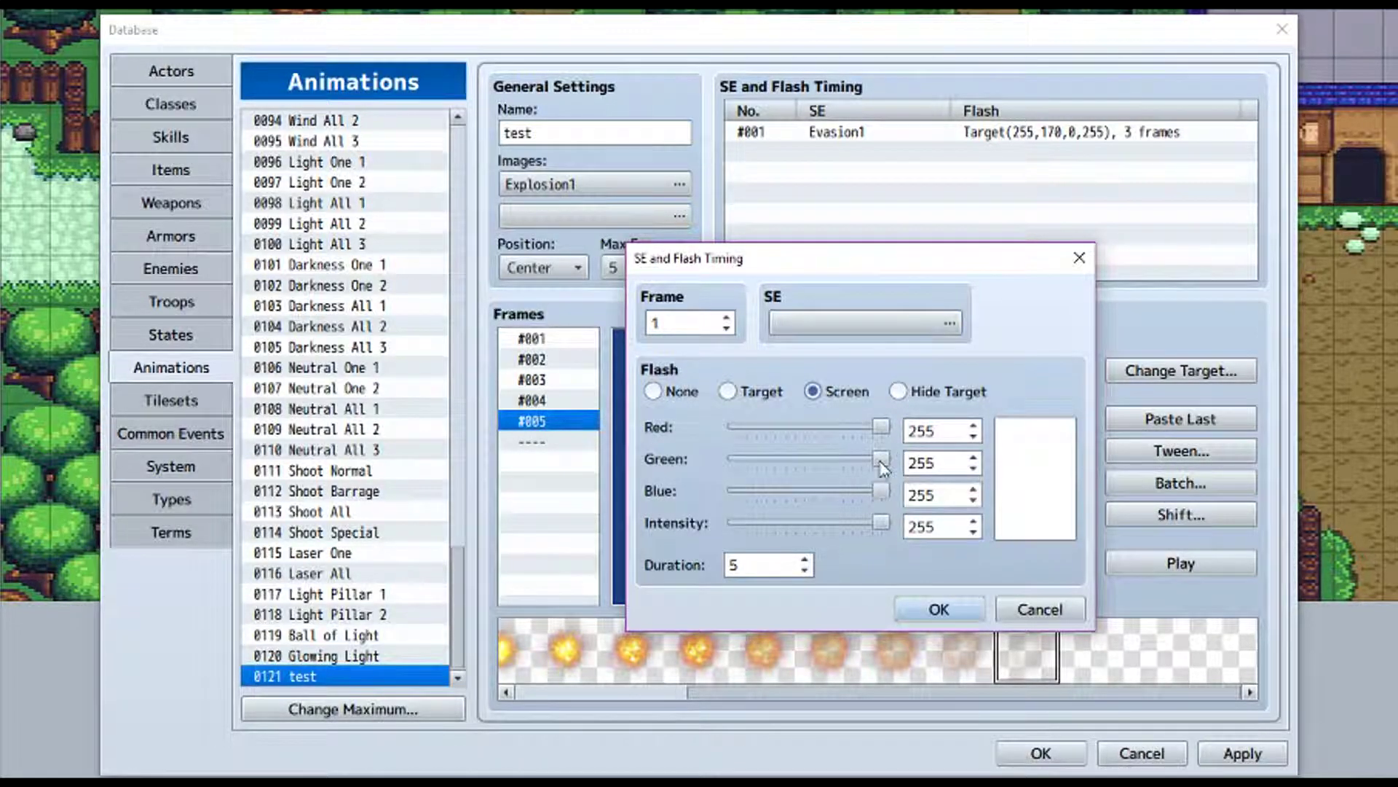
drag(883, 466, 721, 469)
drag(882, 491, 649, 498)
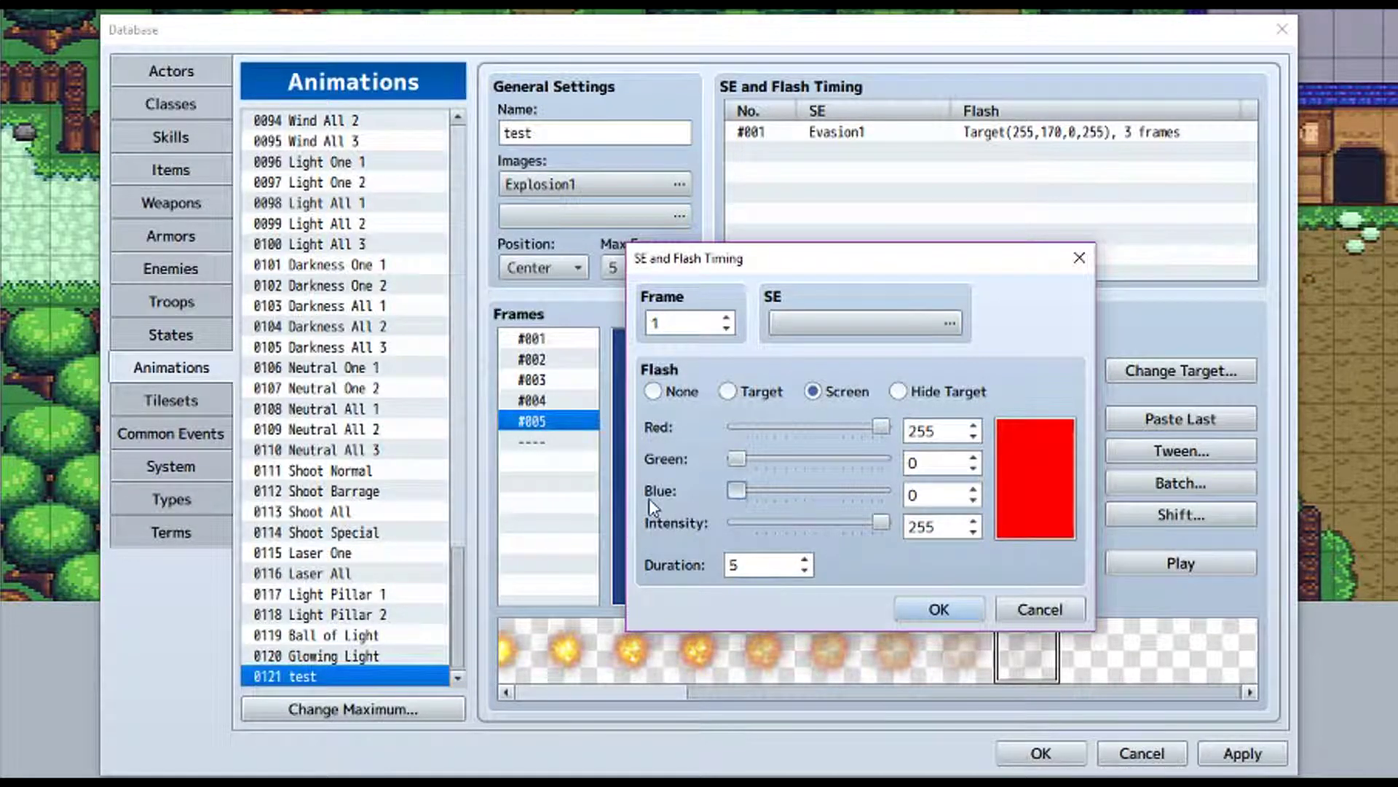
drag(765, 564, 692, 569)
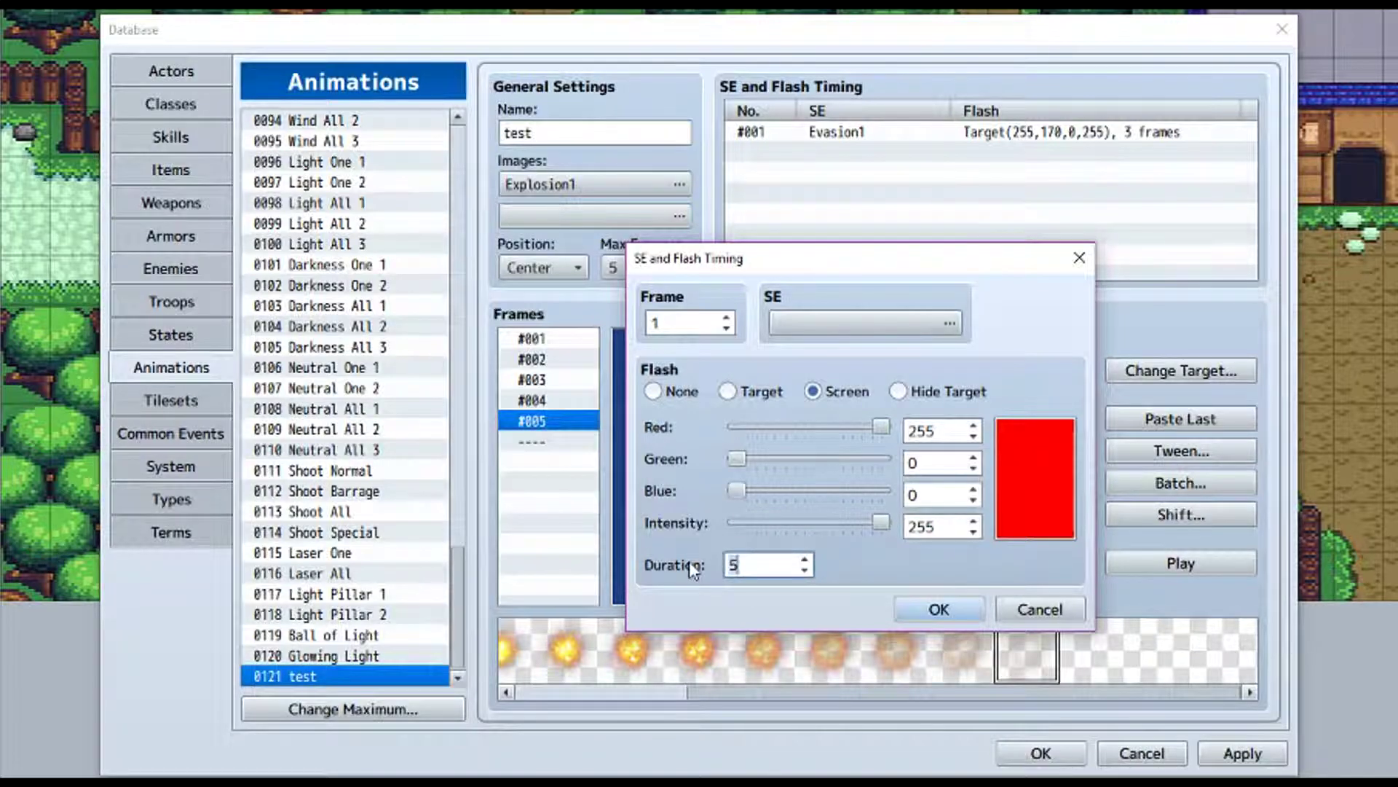
text(10)
click(923, 607)
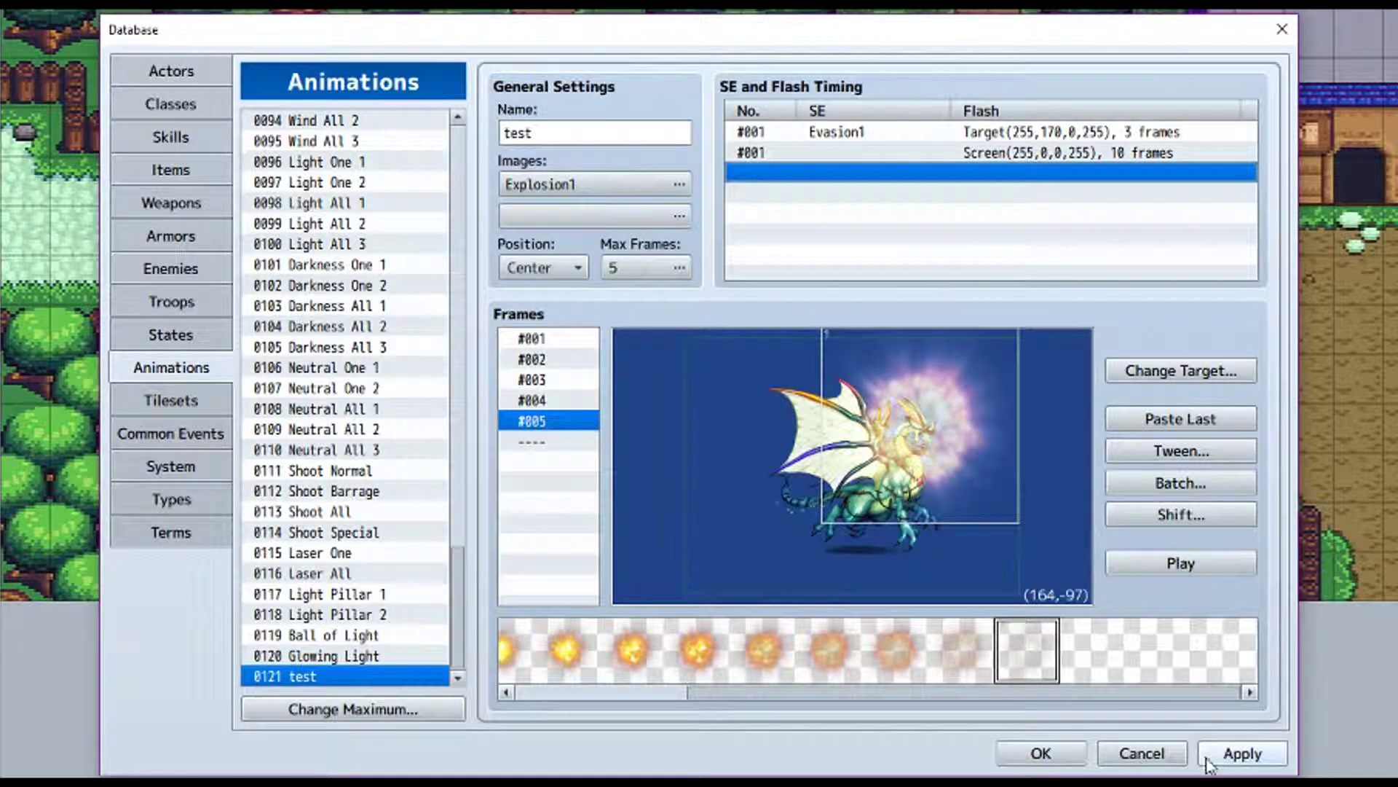
- Play the test animation with its sound effect and flashes
click(1221, 568)
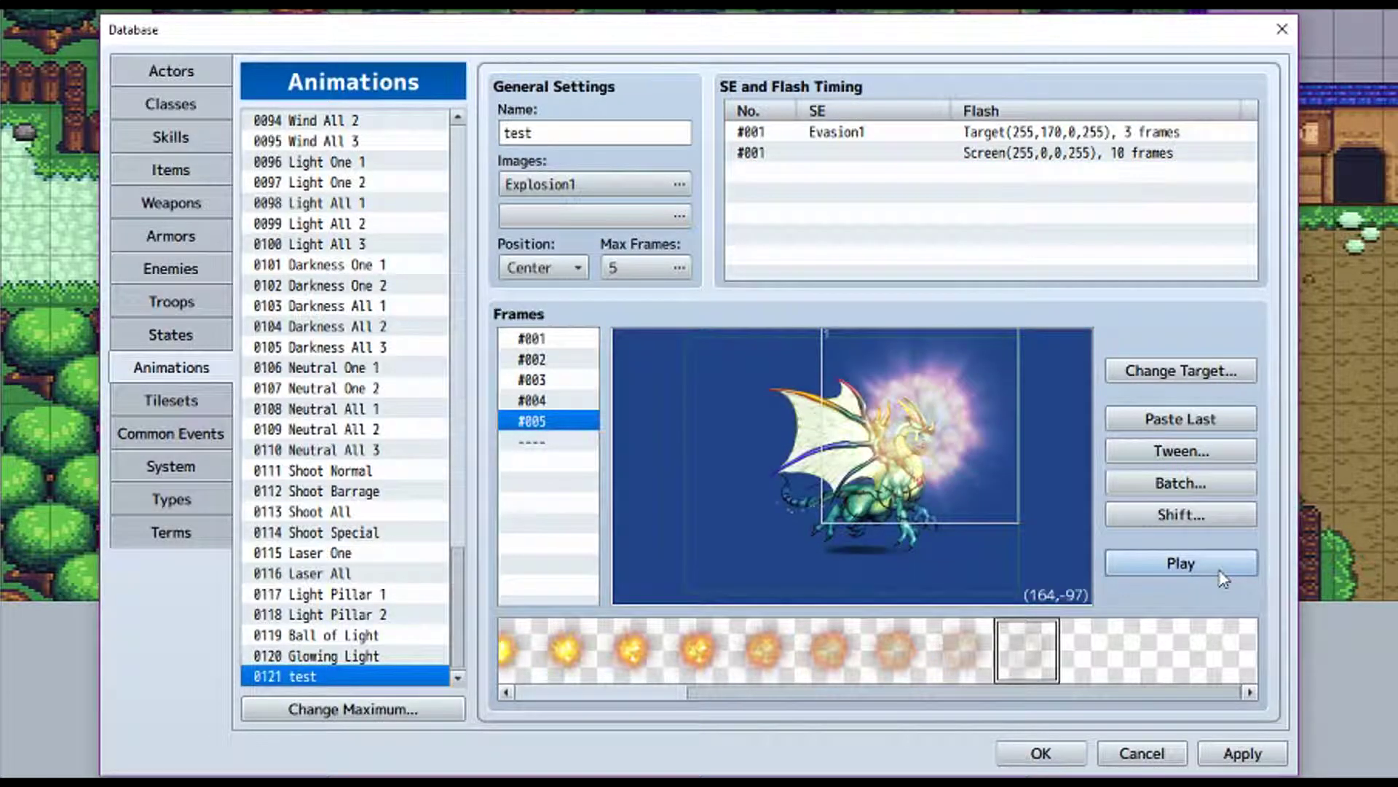
click(1221, 568)
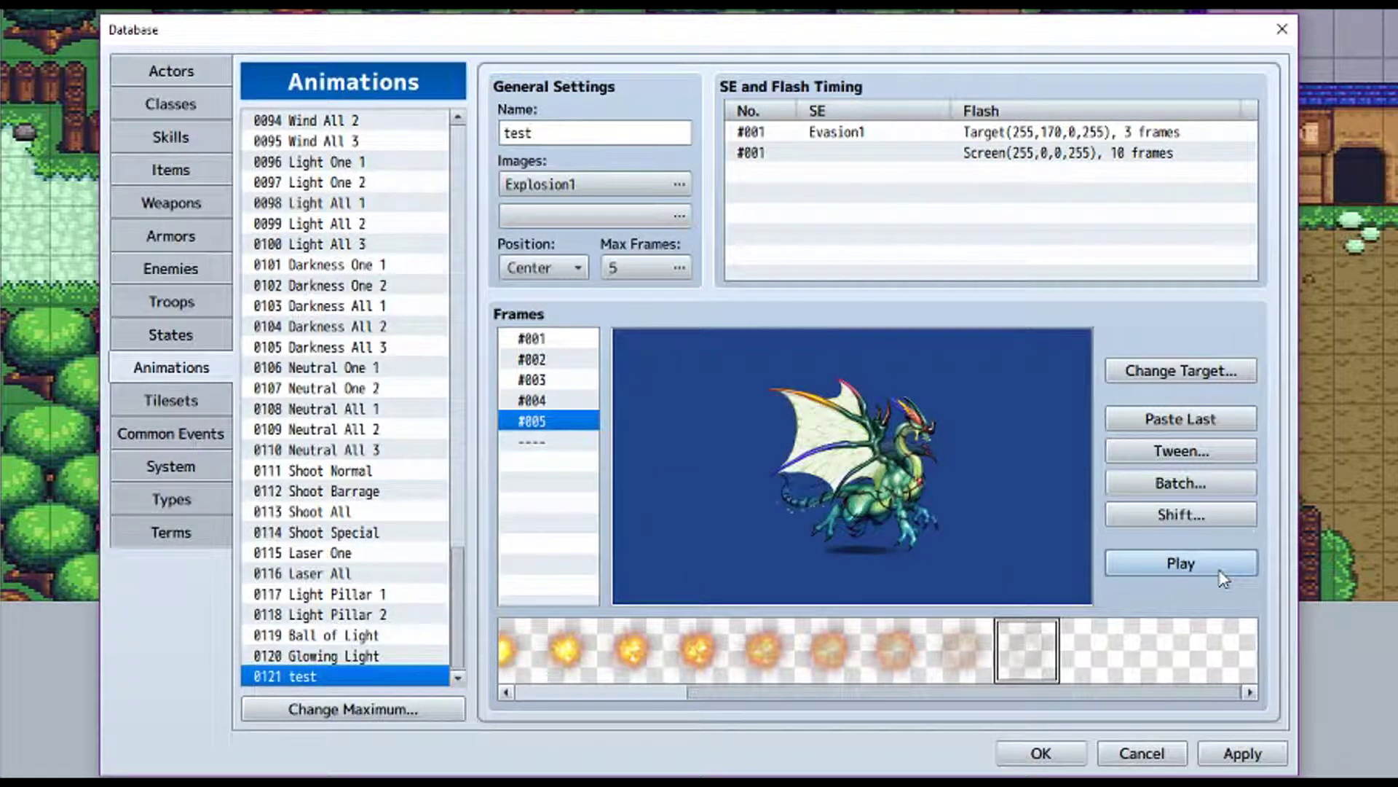
- Change the sound effect of the frame 1 Target flash entry to Explosion1, save it, and play the test animation
double_click(877, 133)
click(939, 95)
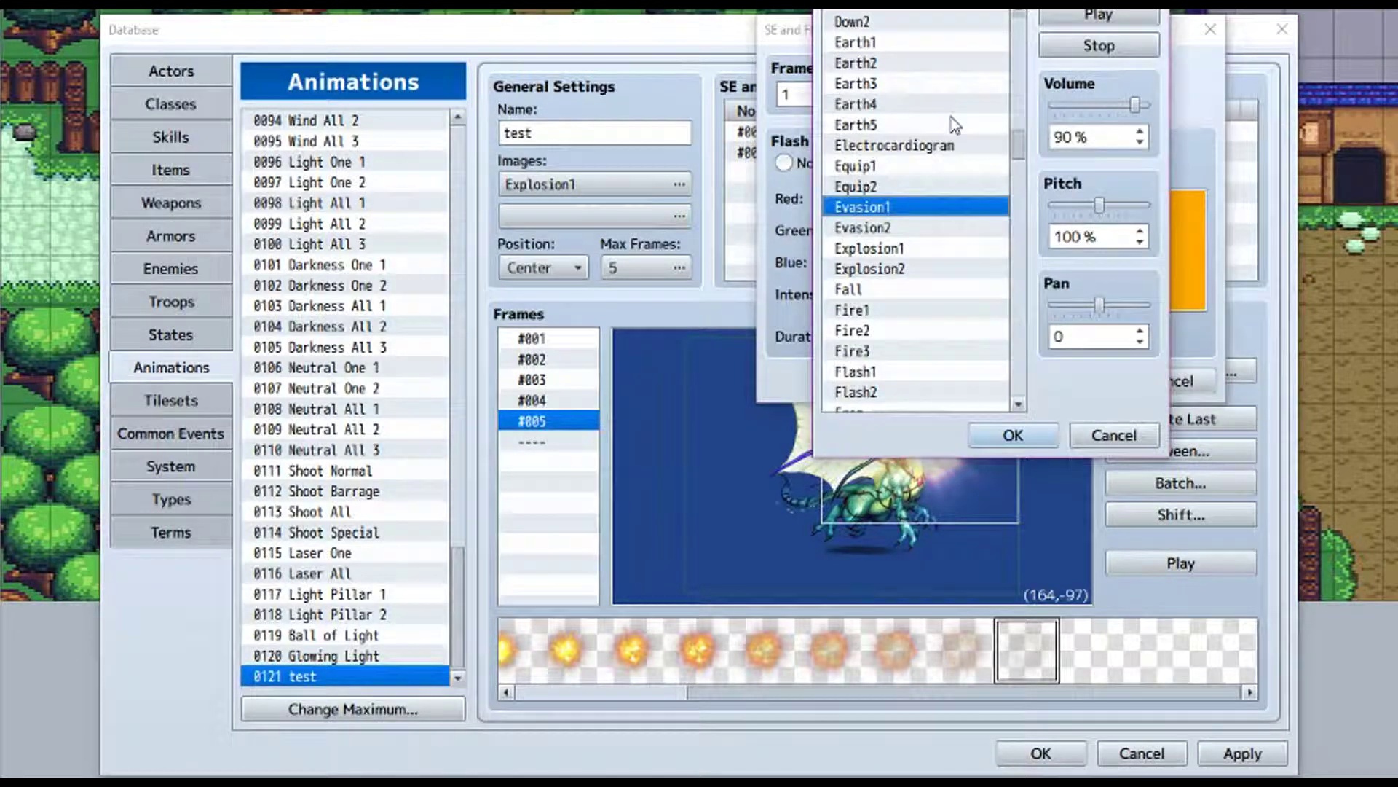
click(914, 250)
click(1013, 435)
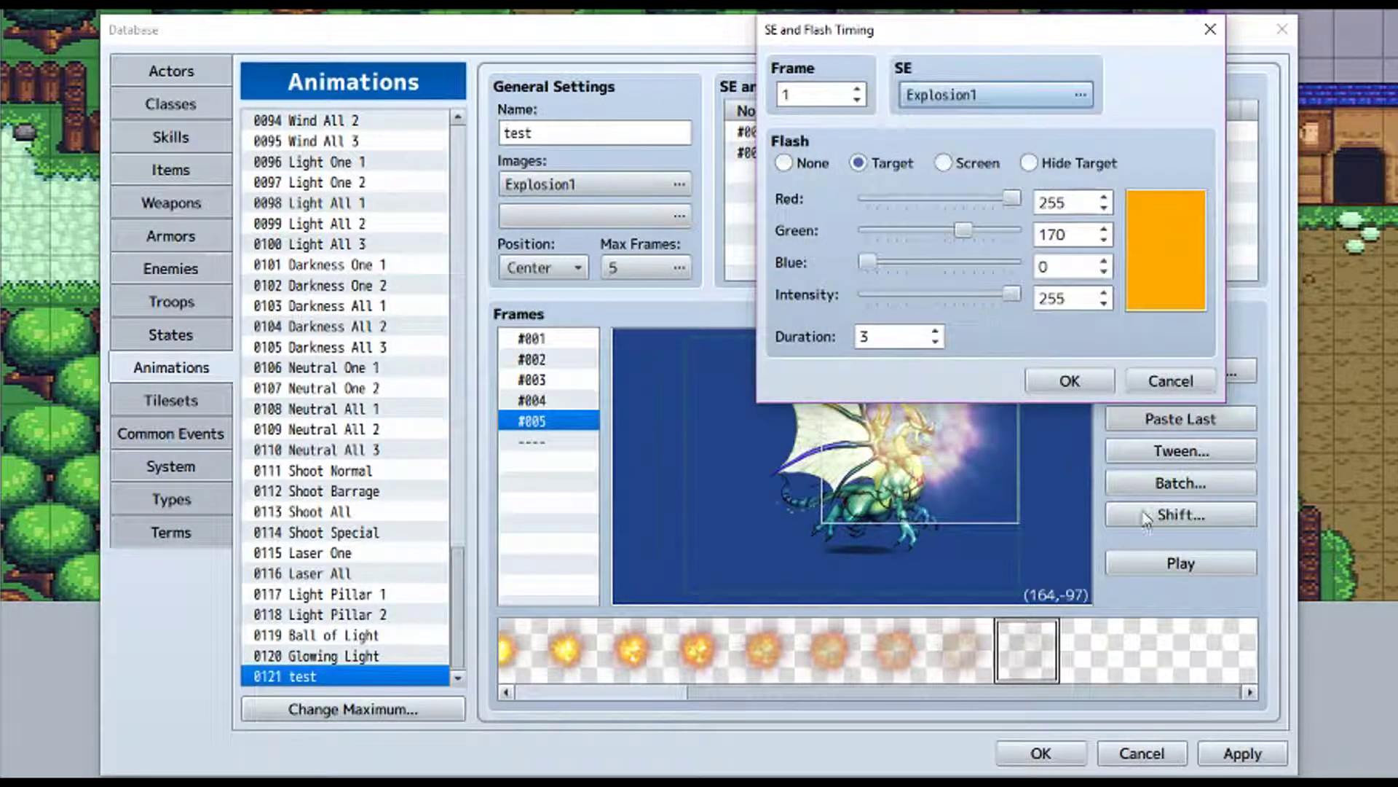
click(1068, 379)
click(1156, 566)
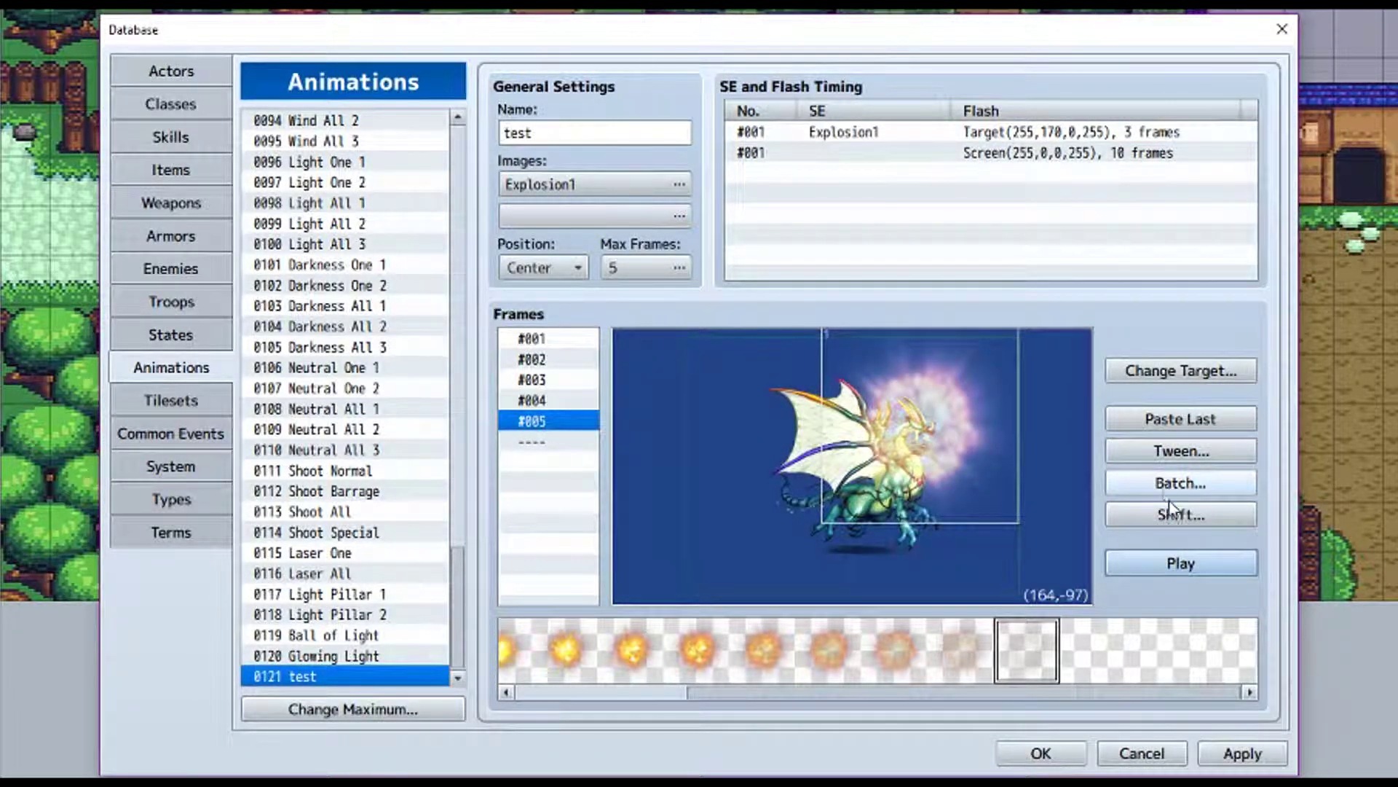
click(1185, 566)
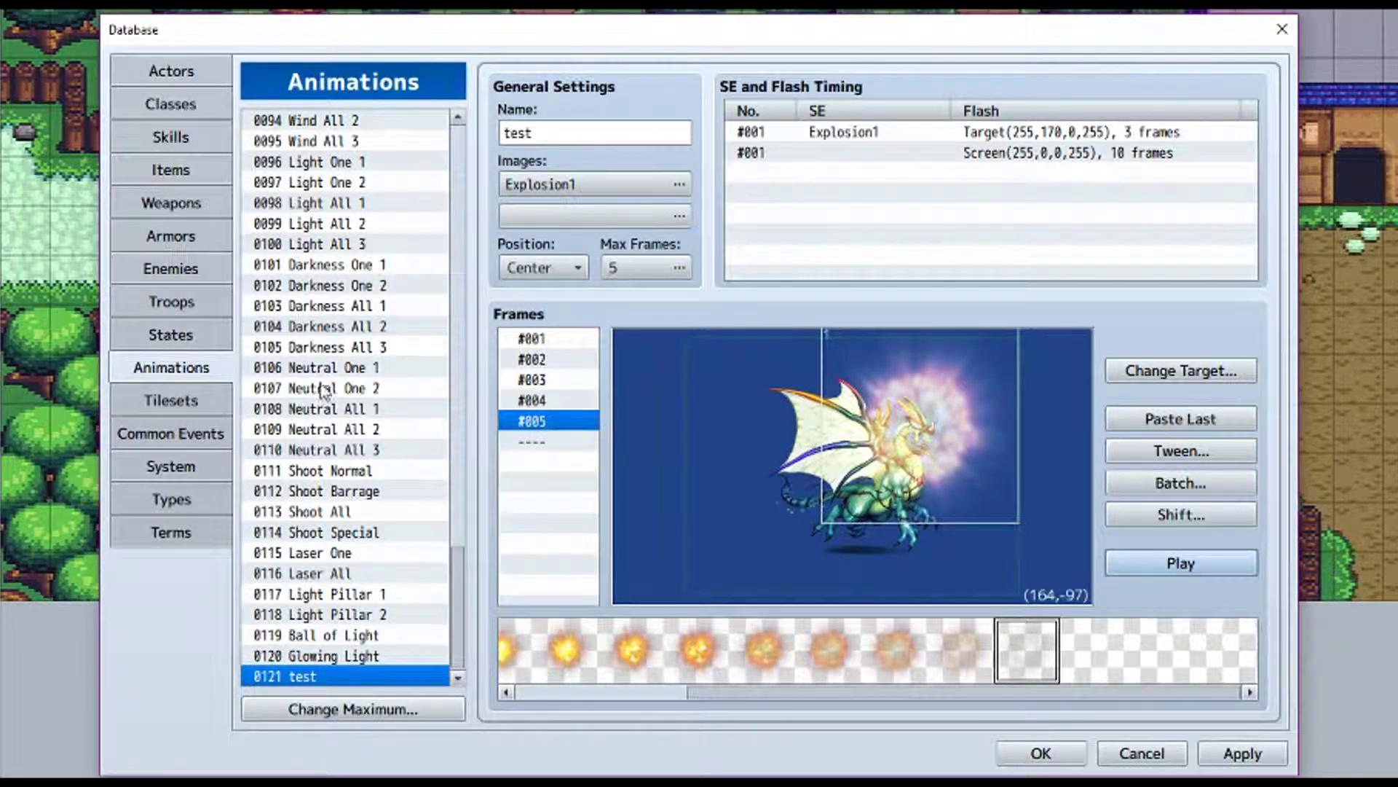
- Open the tileset settings and look through the Outside, Inside, Dungeon, test, SF Inside and Overworld tilesets
click(187, 400)
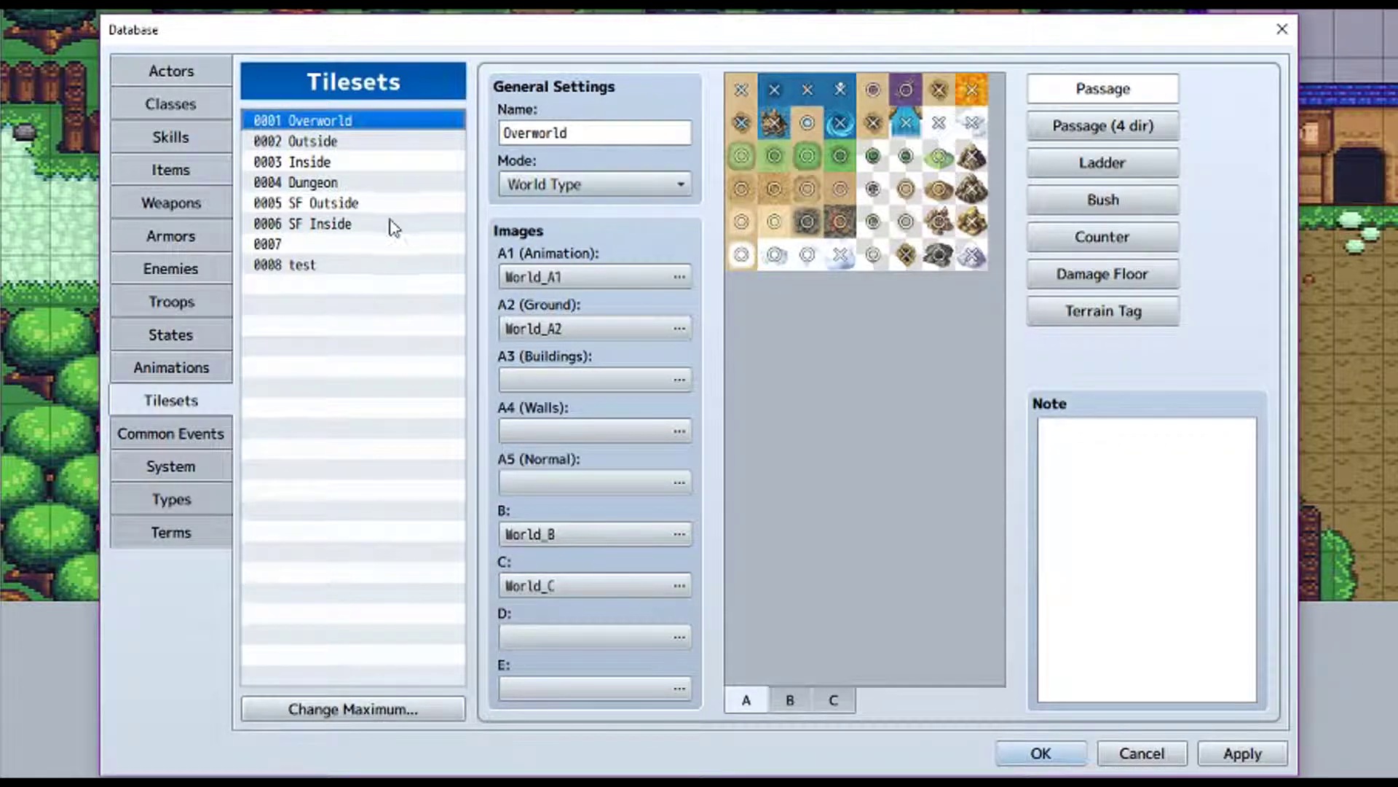
click(369, 145)
click(363, 163)
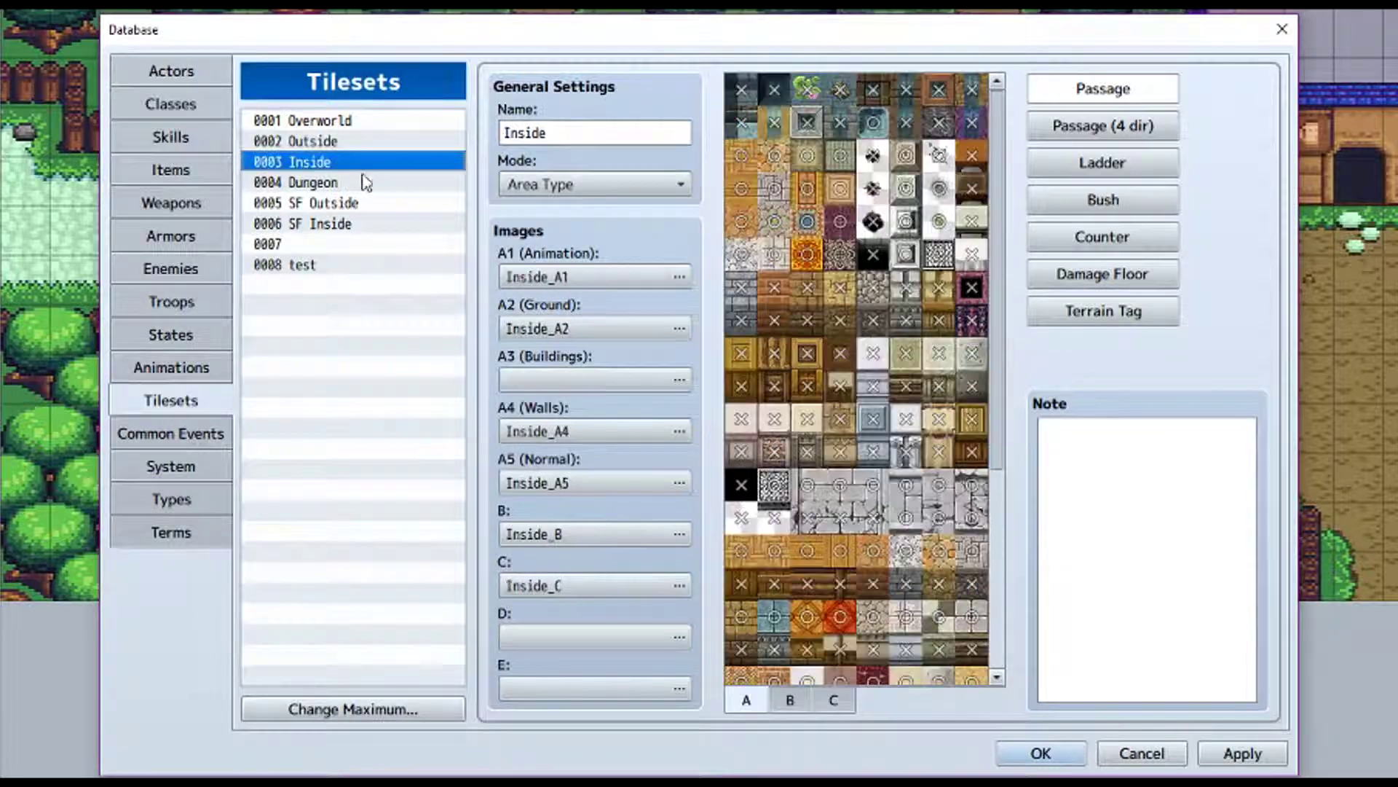
click(364, 182)
click(354, 266)
click(361, 222)
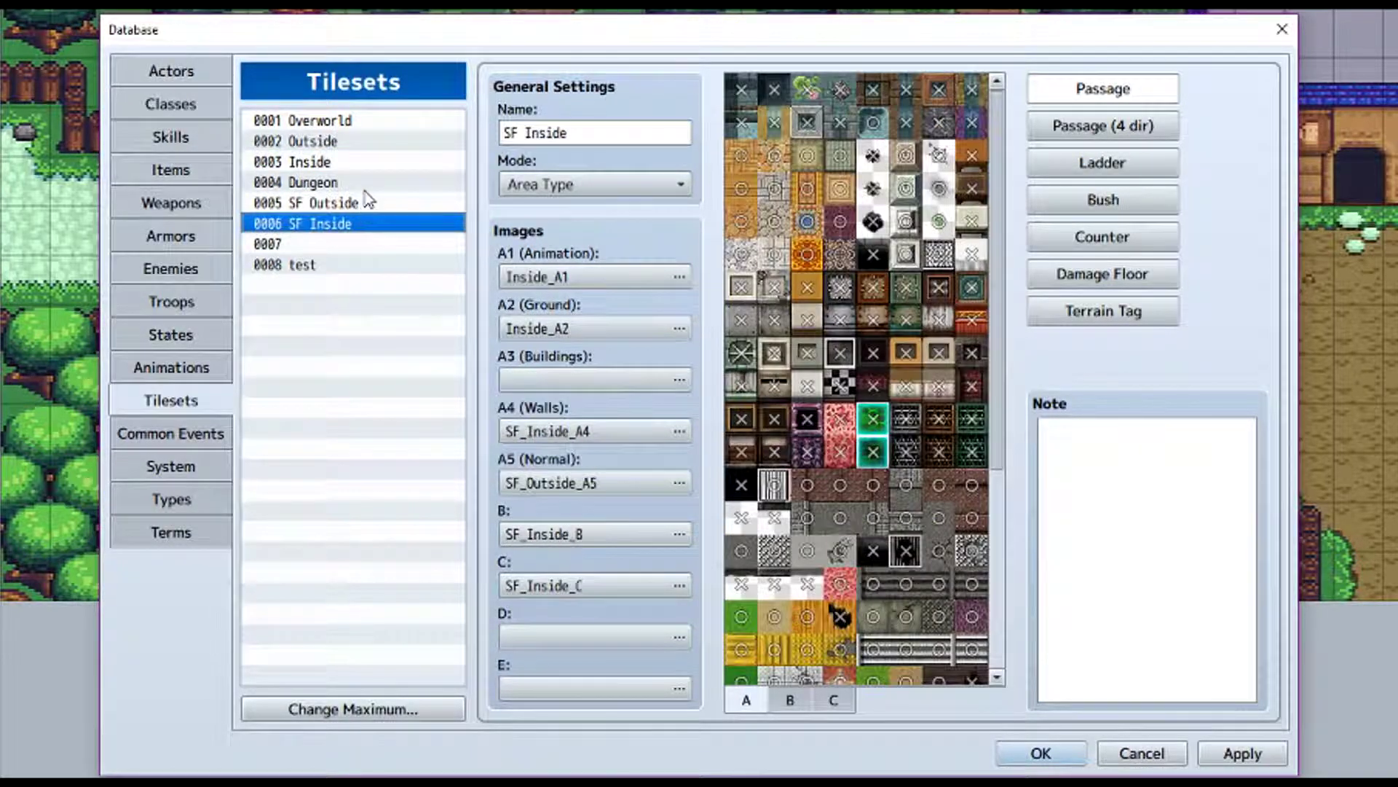
click(367, 182)
click(374, 141)
click(379, 121)
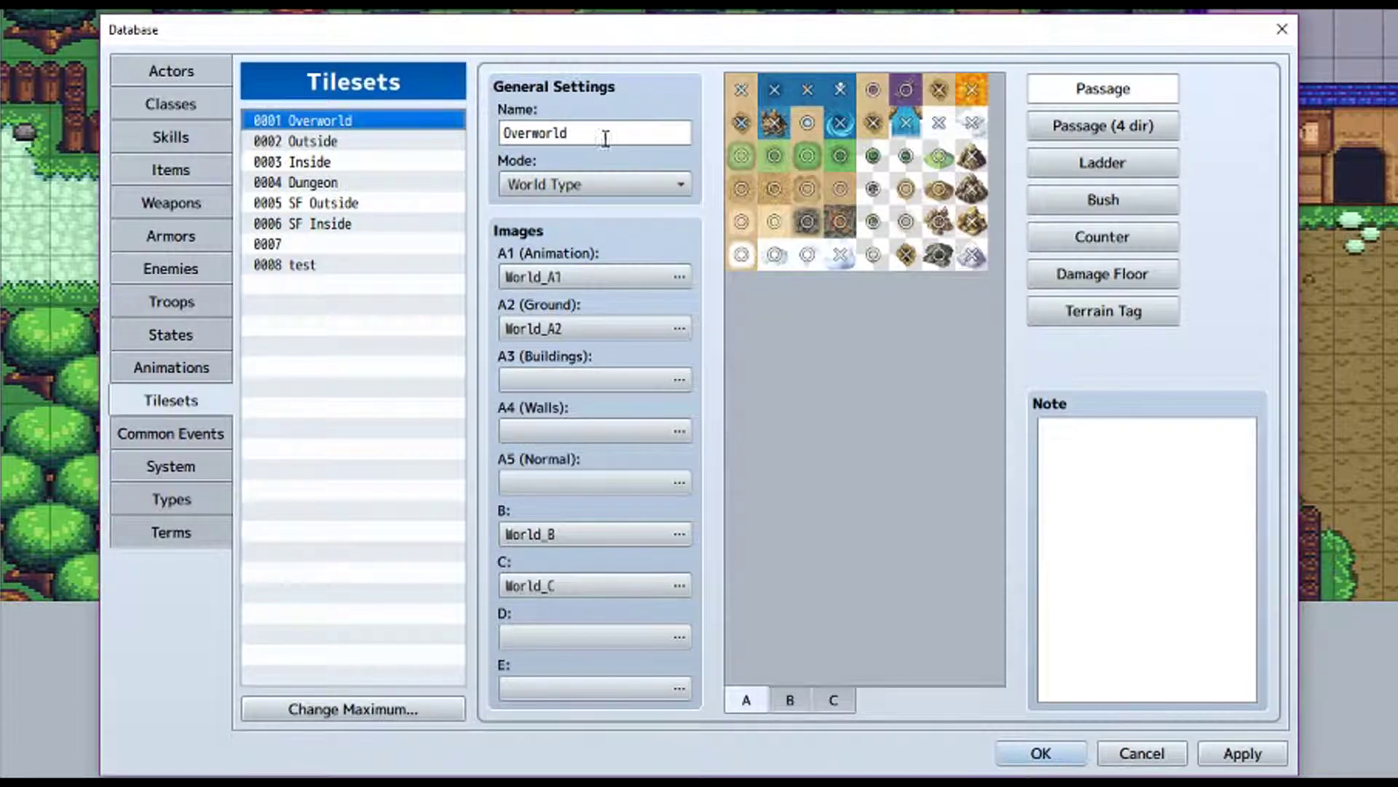
- Check the Overworld tileset's mode options and view its A1 and A2 image sheets, keeping the current choices
click(633, 185)
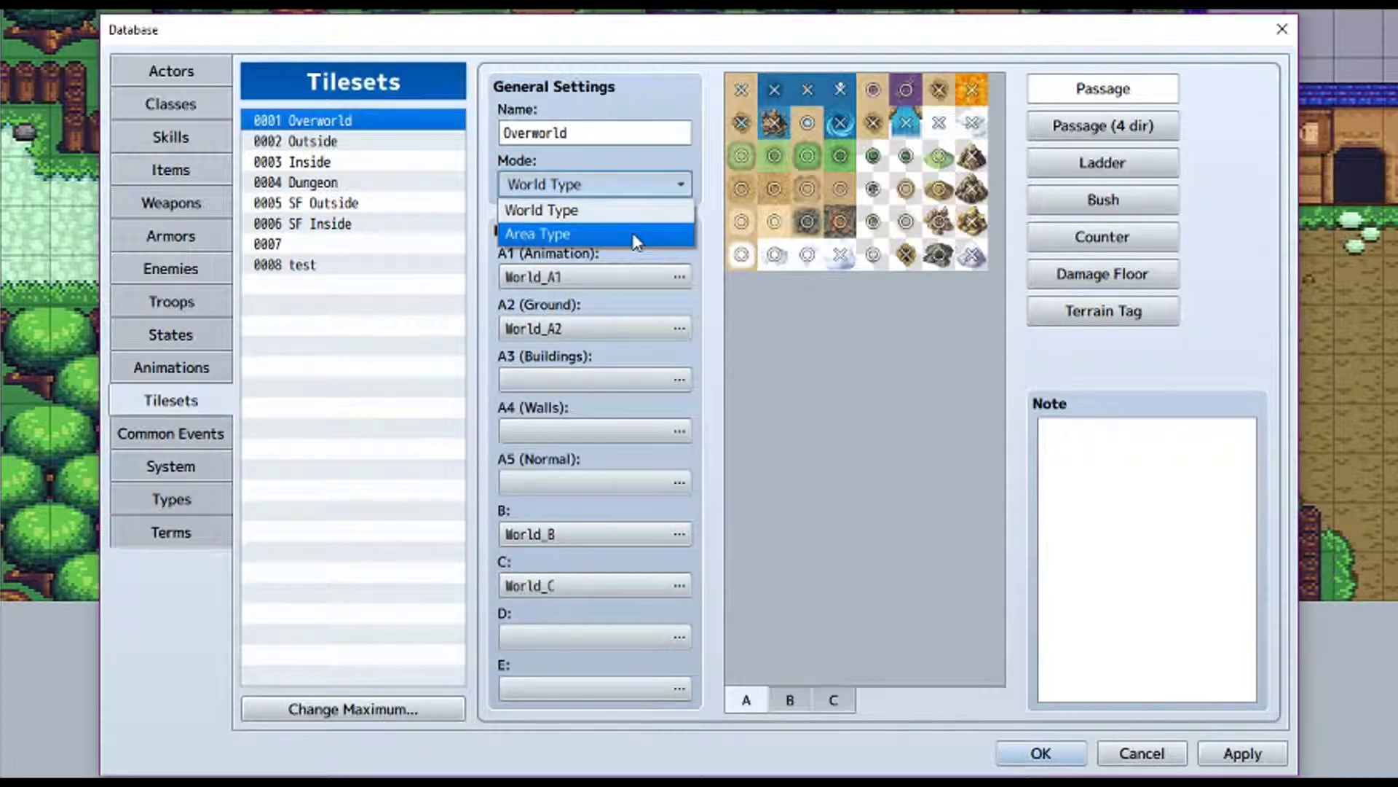
click(712, 211)
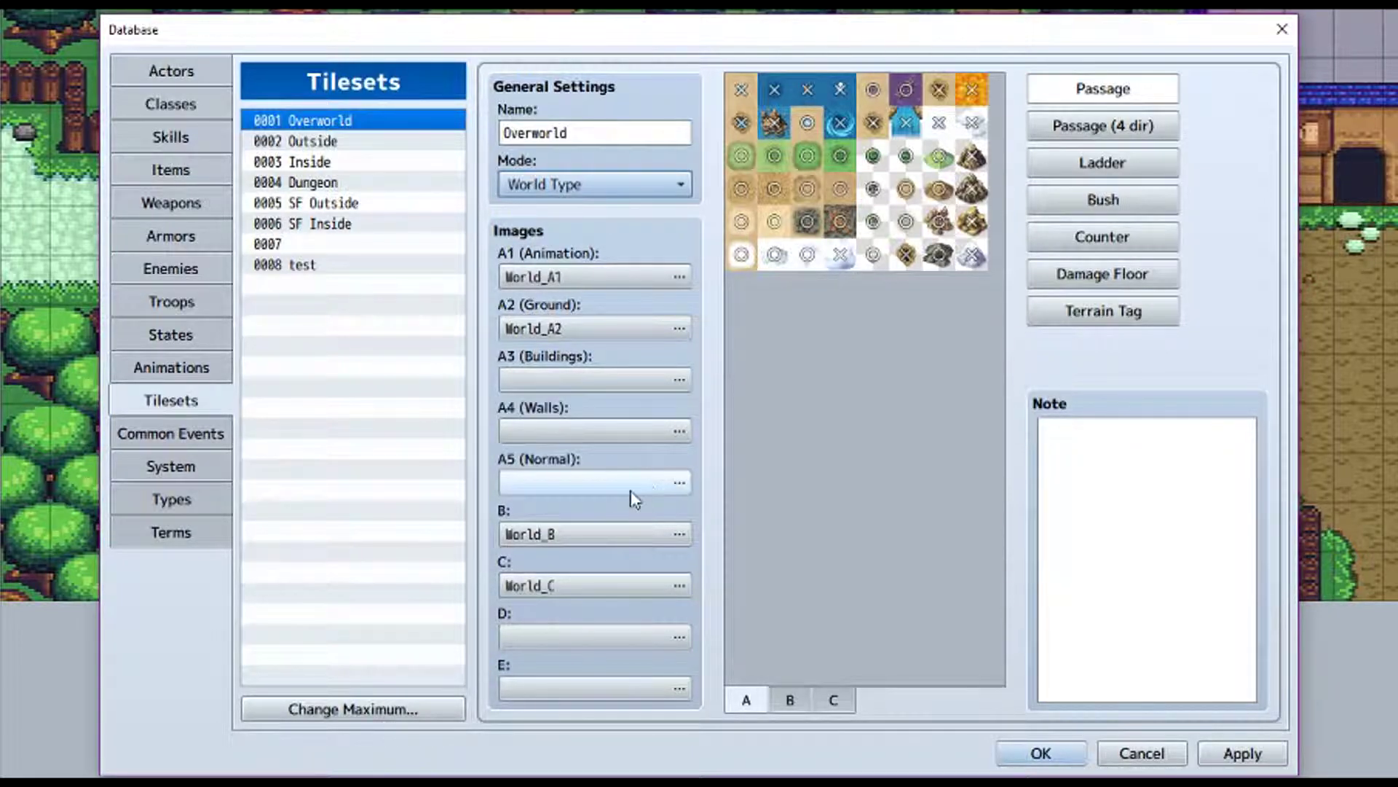
click(679, 277)
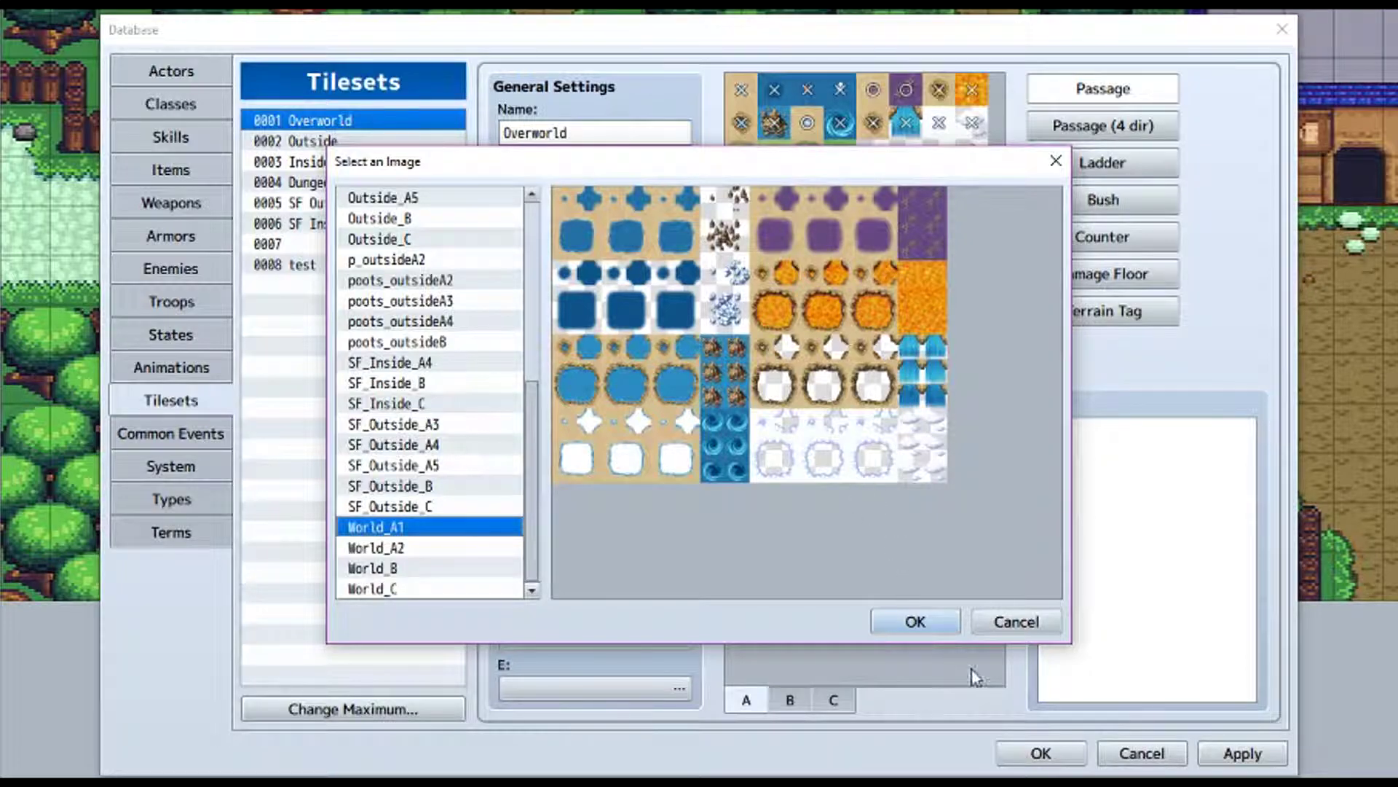
click(1016, 622)
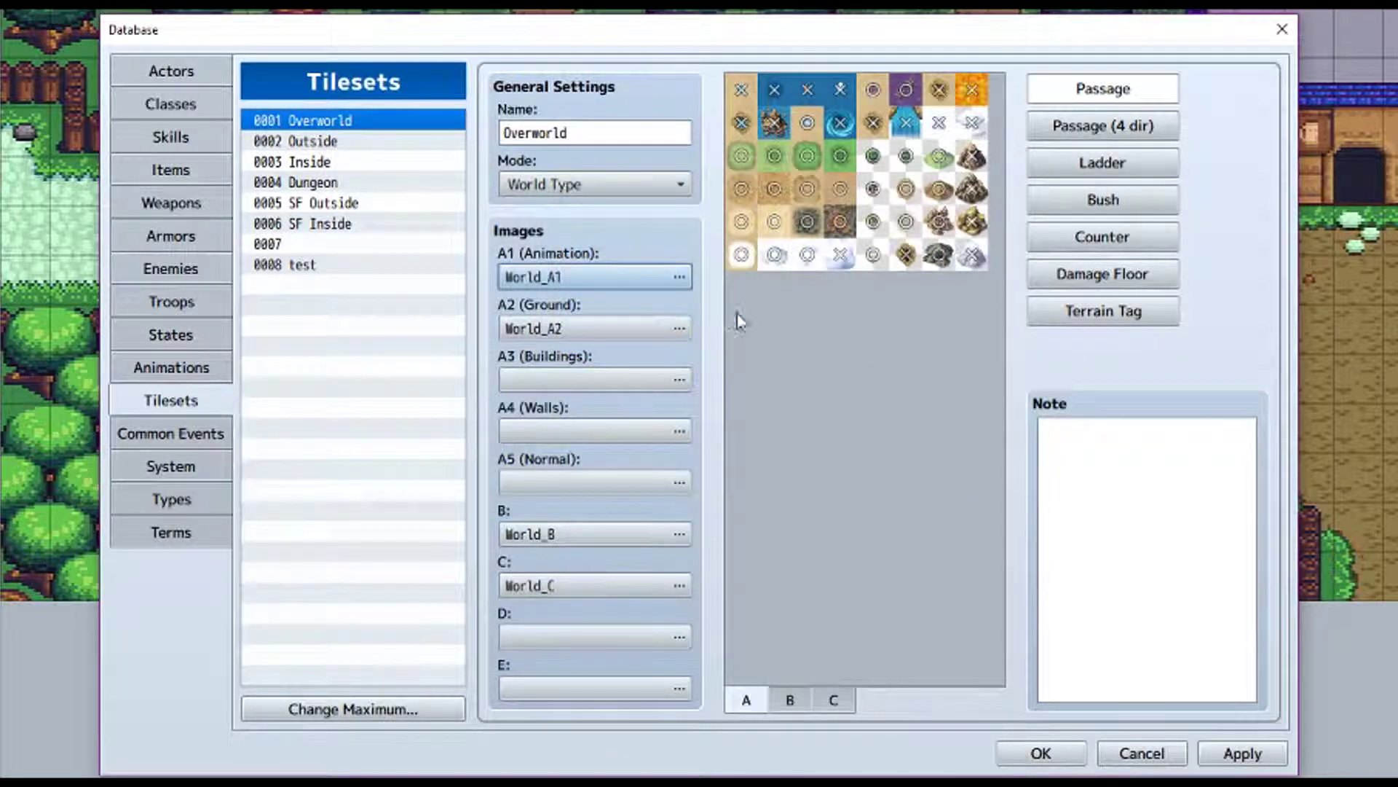
click(680, 328)
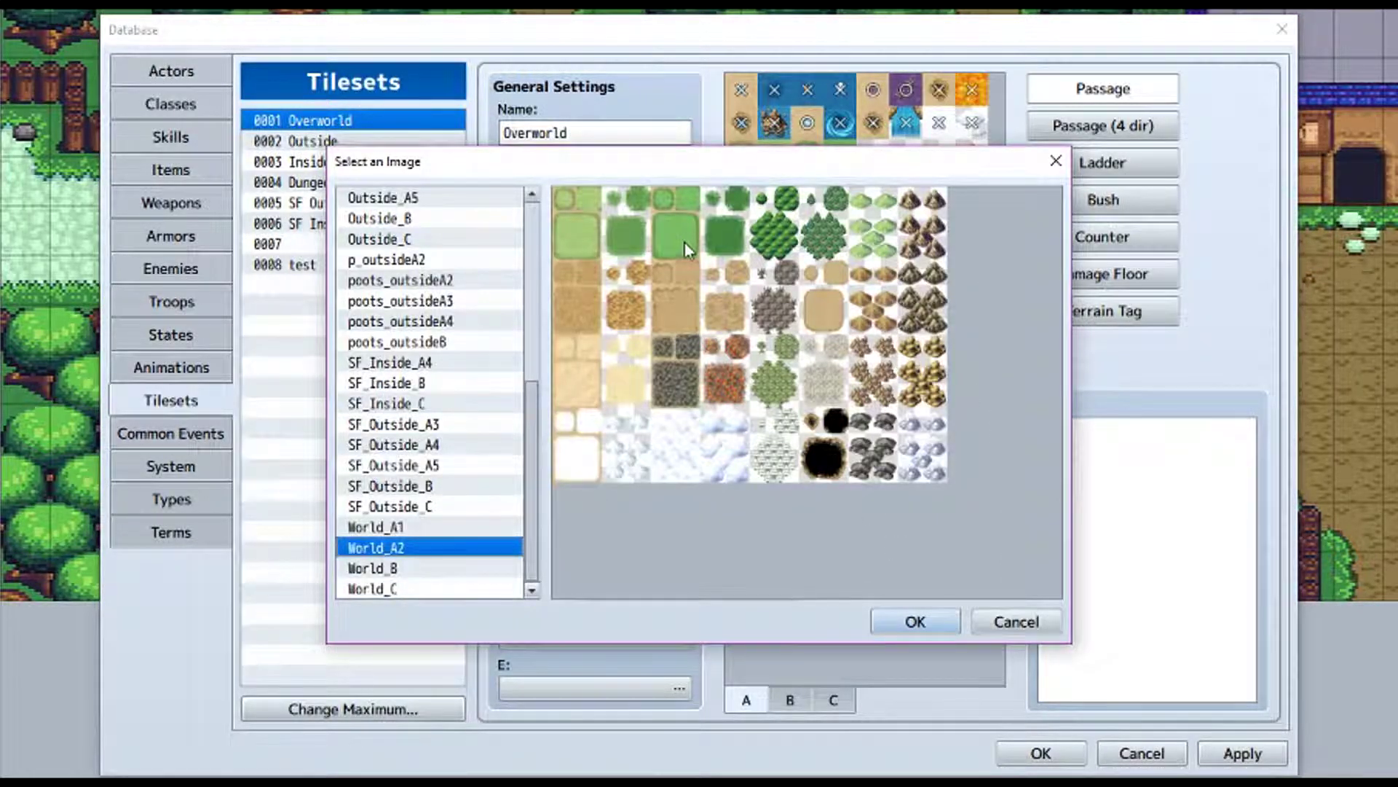
click(1037, 627)
- Preview Outside_A3 for the Overworld tileset's A3 buildings slot and Outside_A4 for its A4 walls slot, assigning neither
click(682, 379)
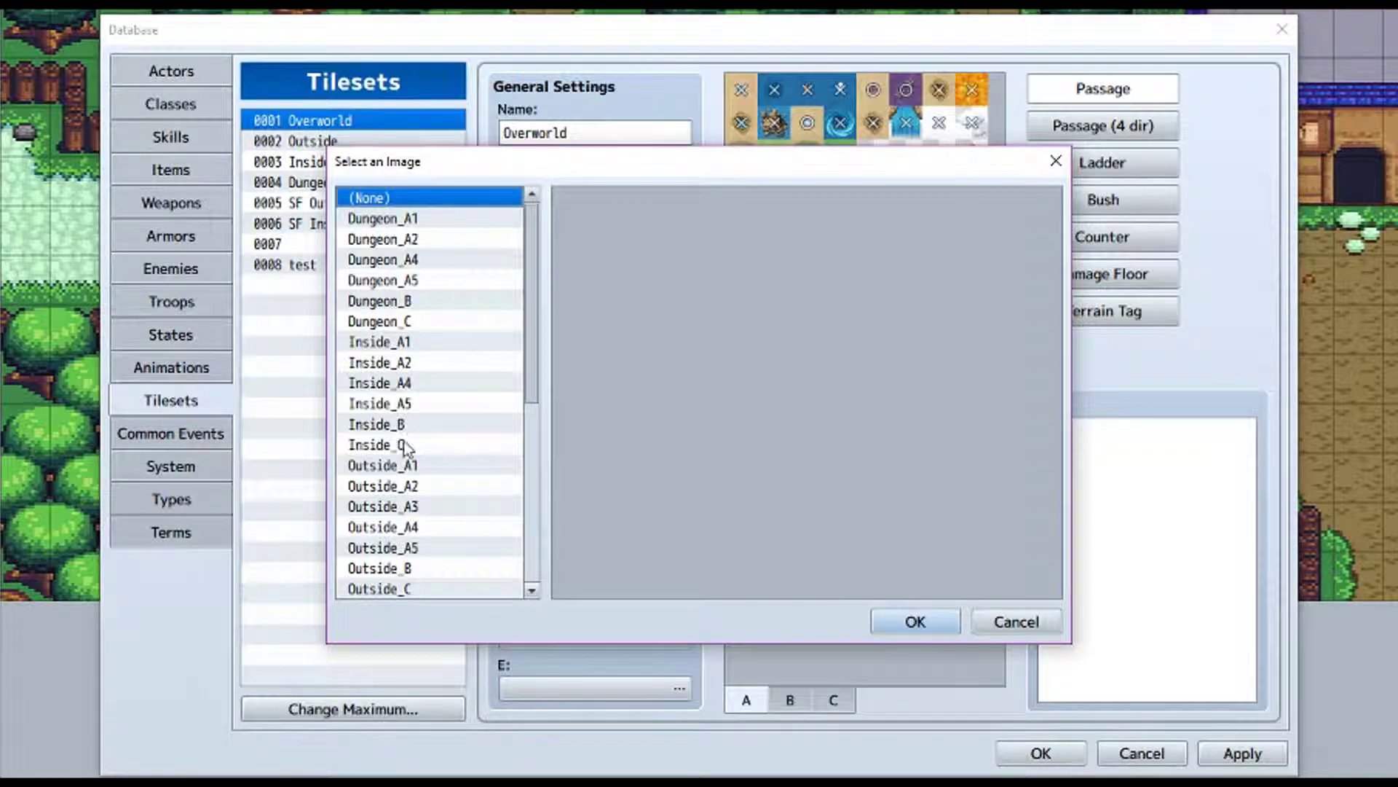
click(415, 506)
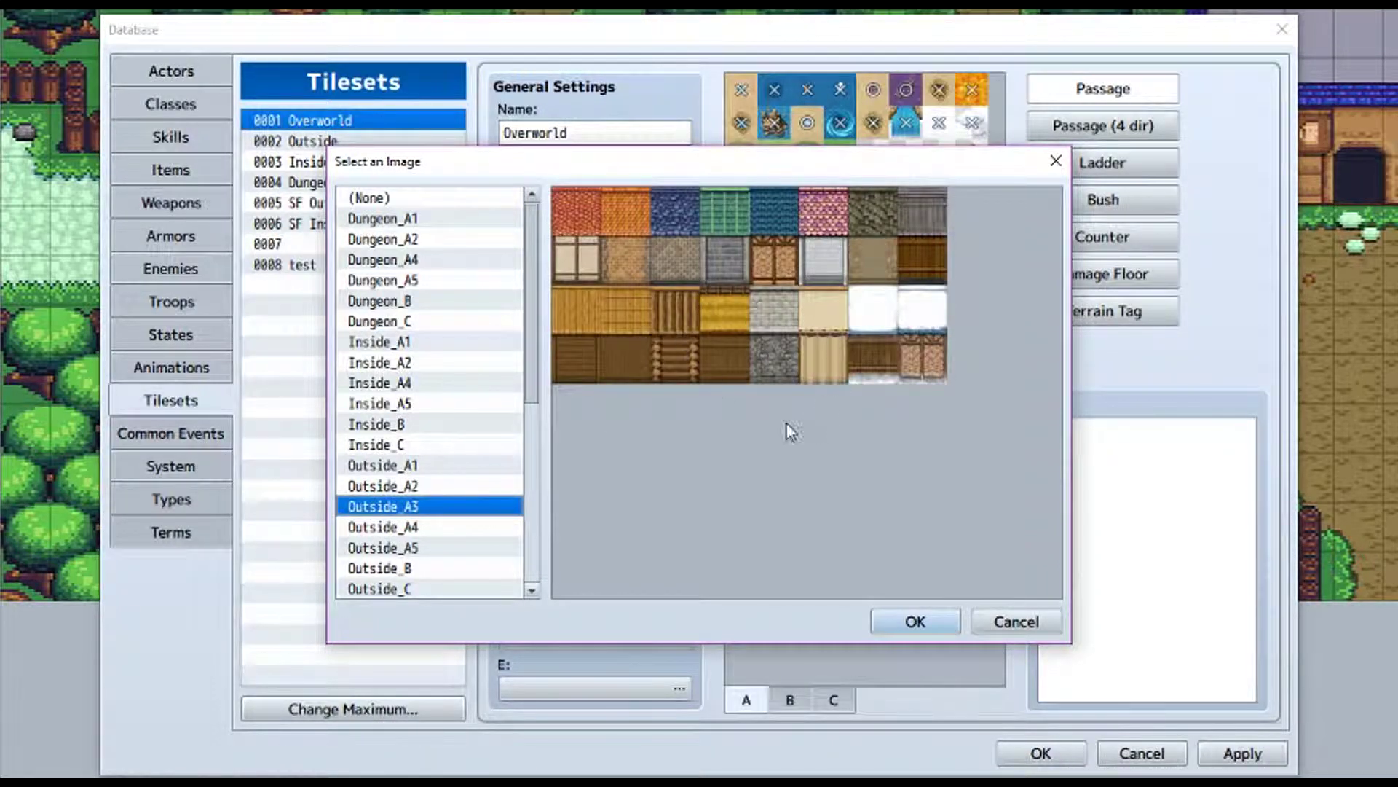
click(1049, 623)
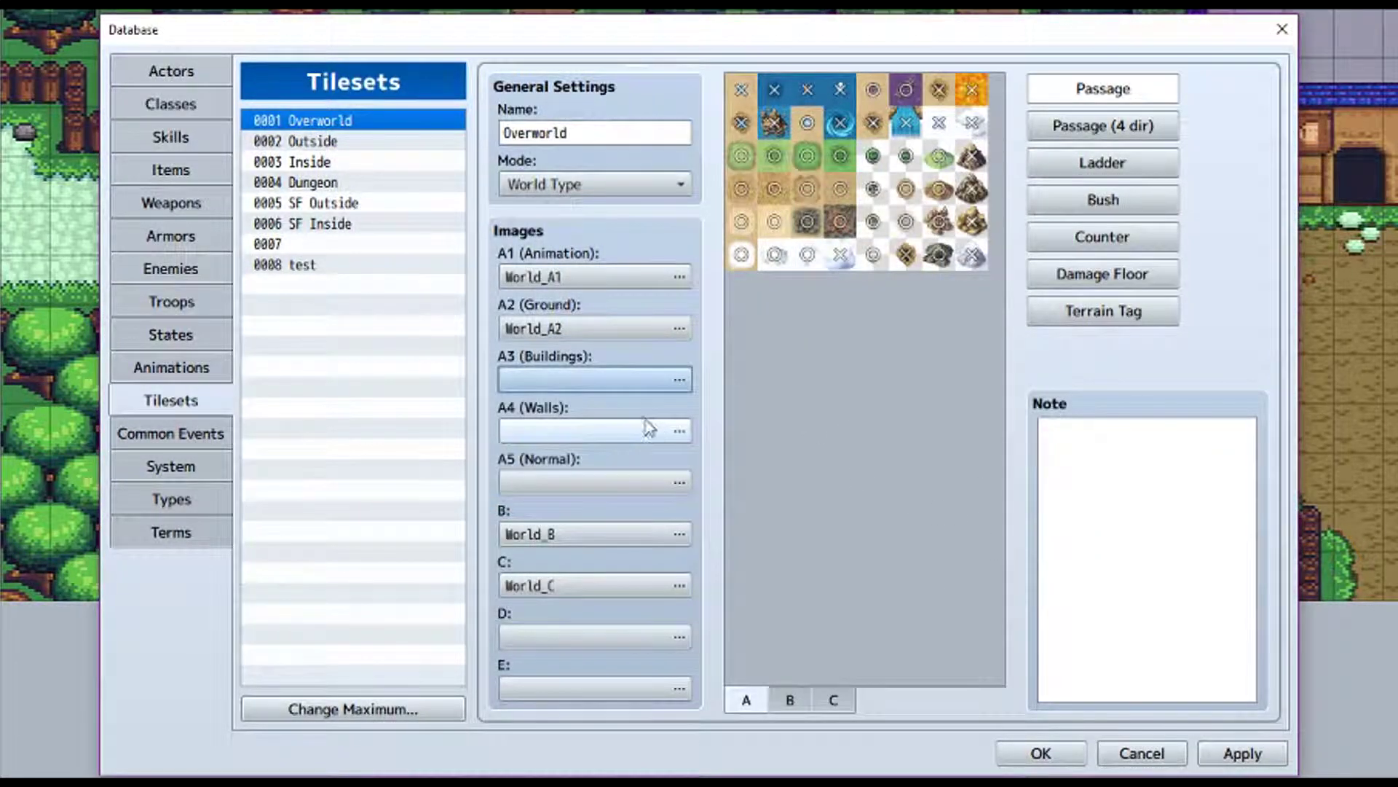
click(679, 430)
click(422, 528)
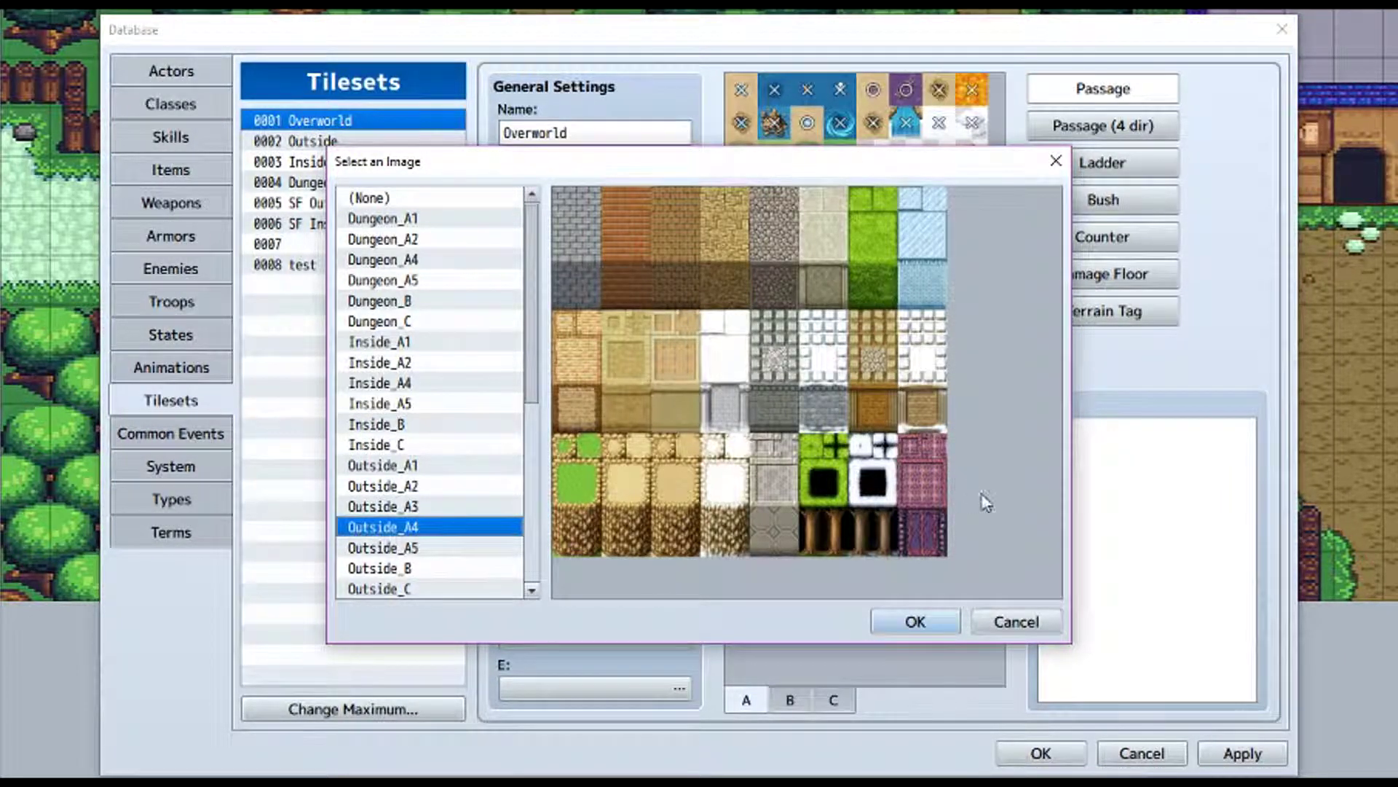
click(1048, 621)
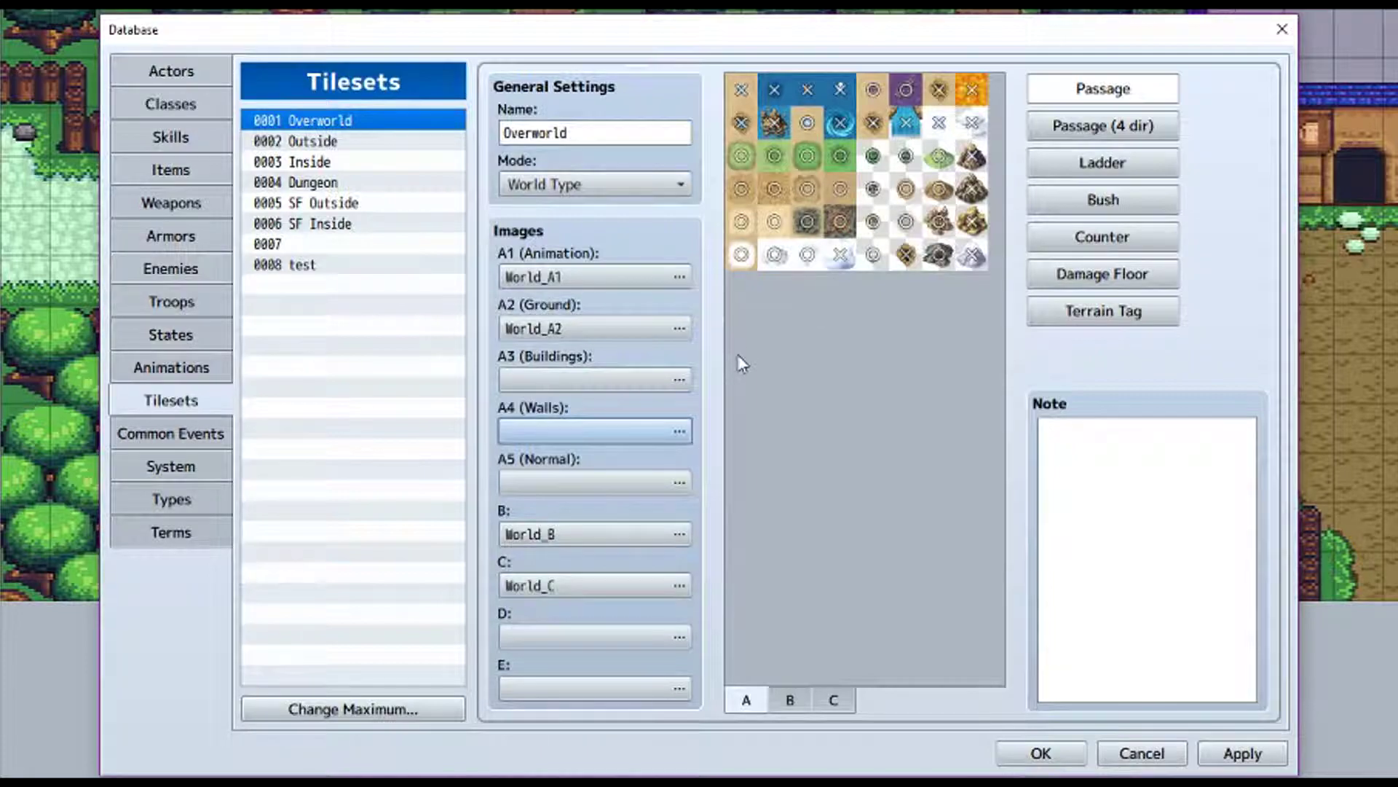
- Select the Outside tileset and view its A5 image sheet without changing it
click(414, 143)
click(678, 482)
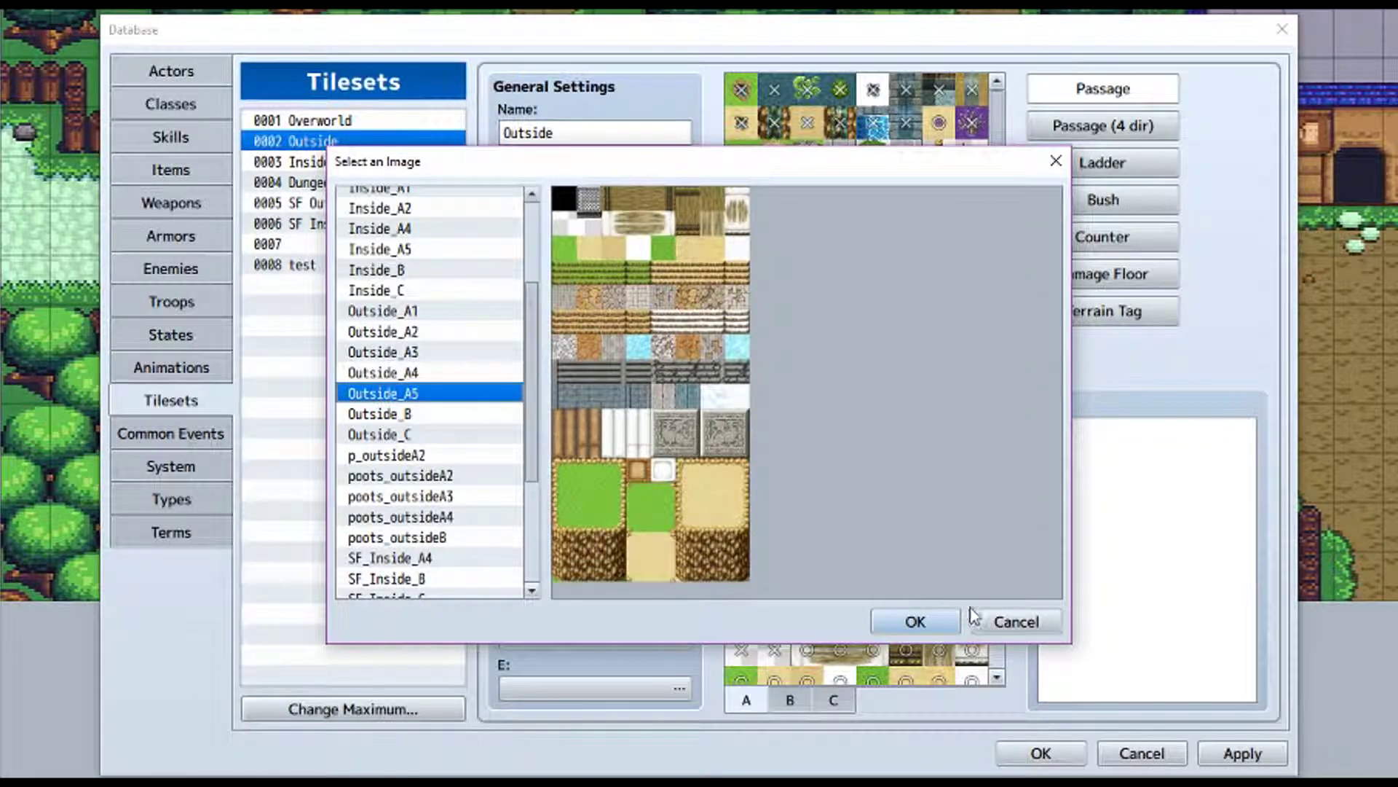
click(1005, 621)
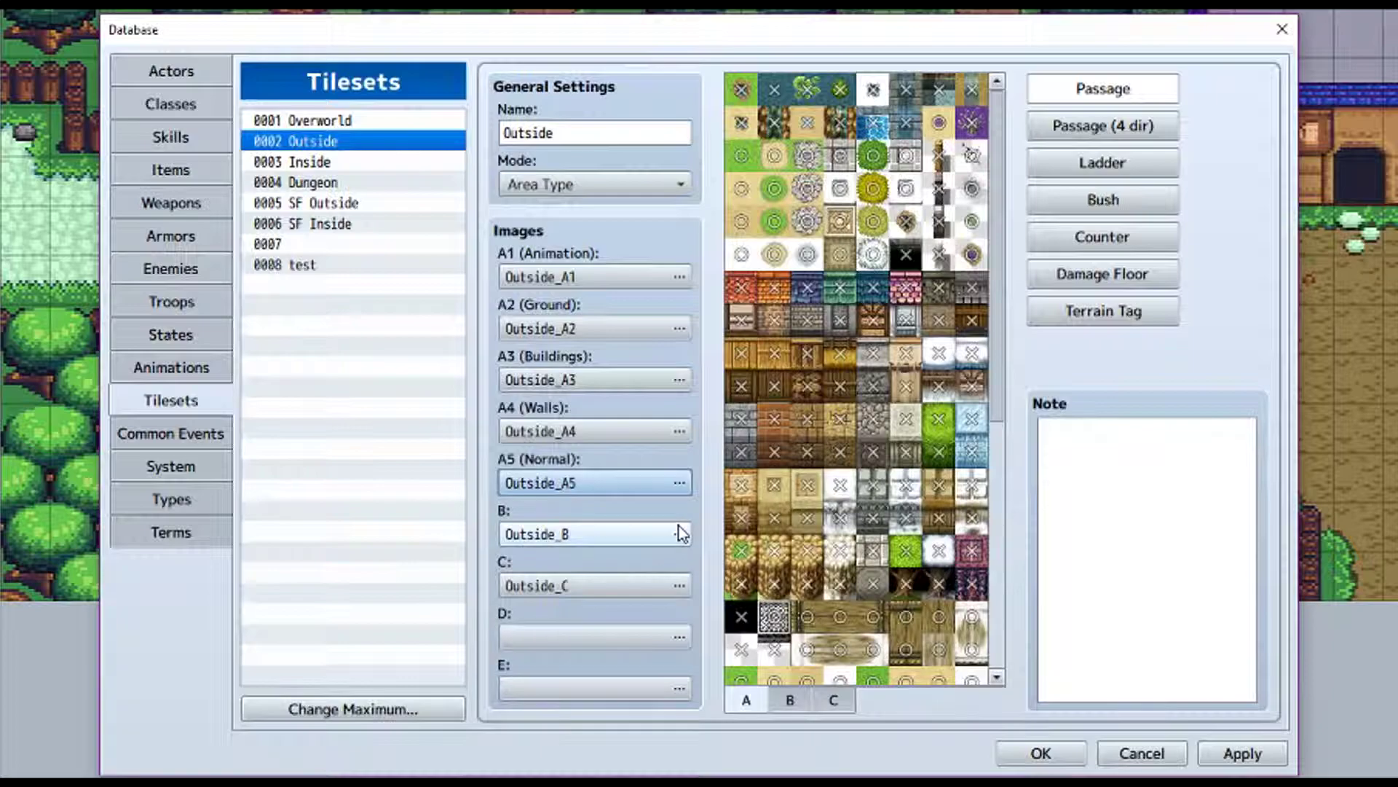
- Examine the Outside tileset's B and C image sheets and compare their tile pages
click(790, 700)
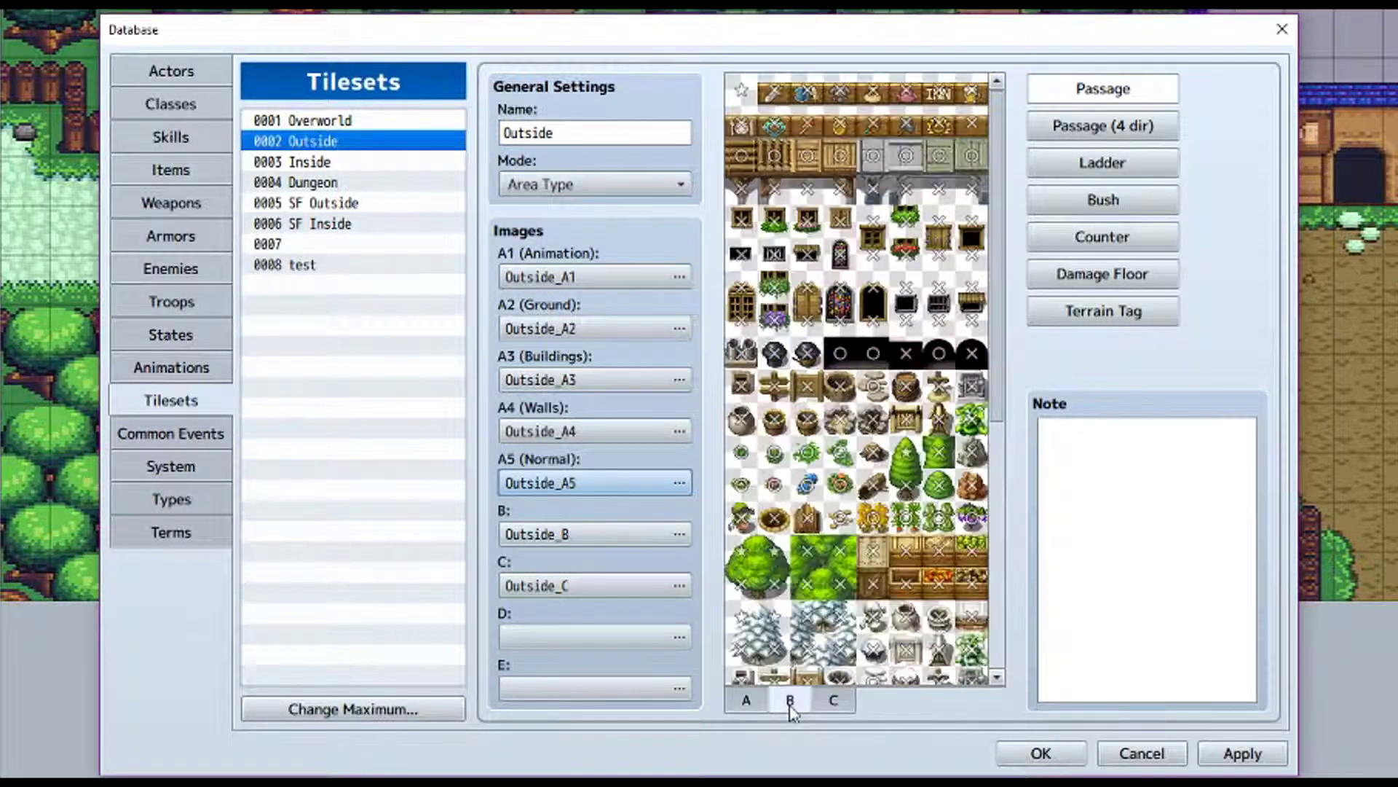
click(679, 533)
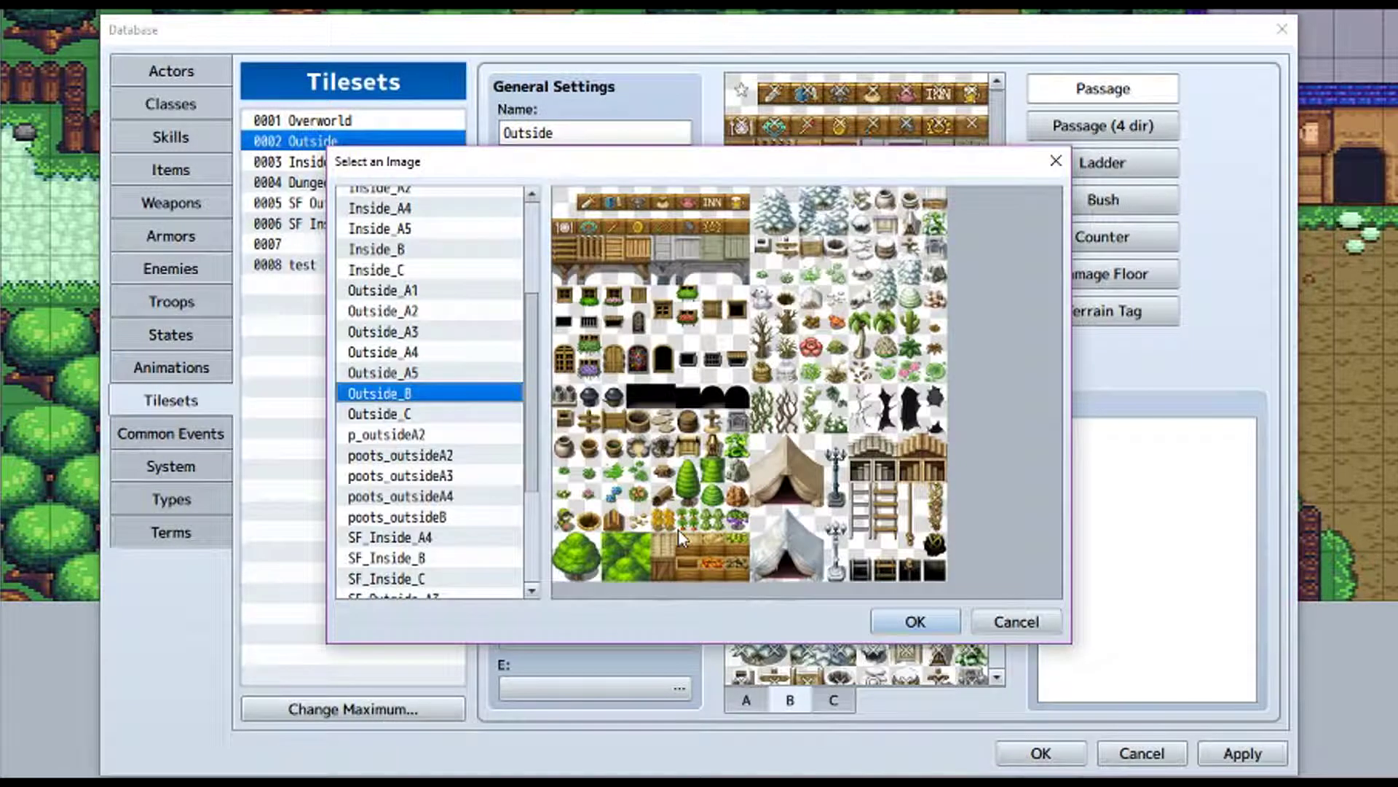
click(992, 629)
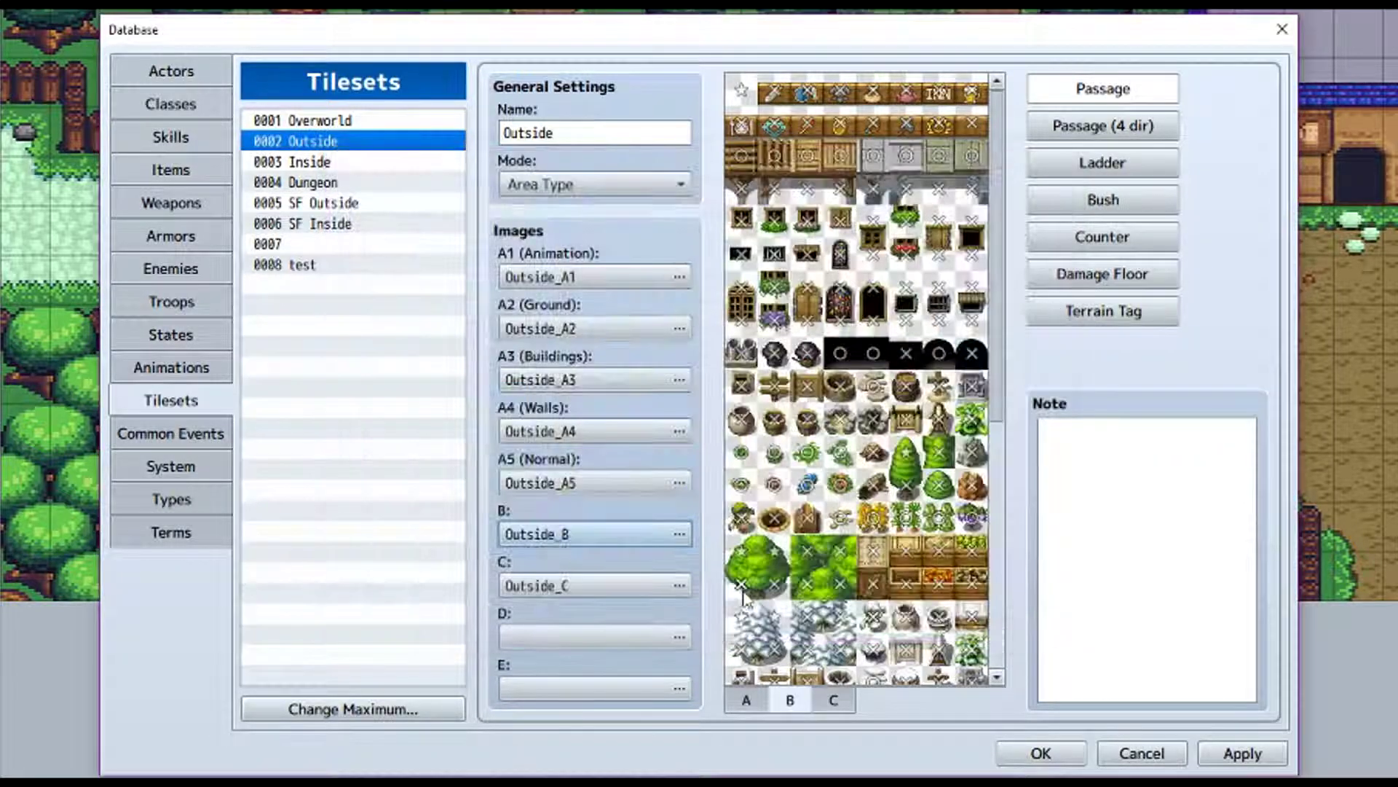
click(678, 587)
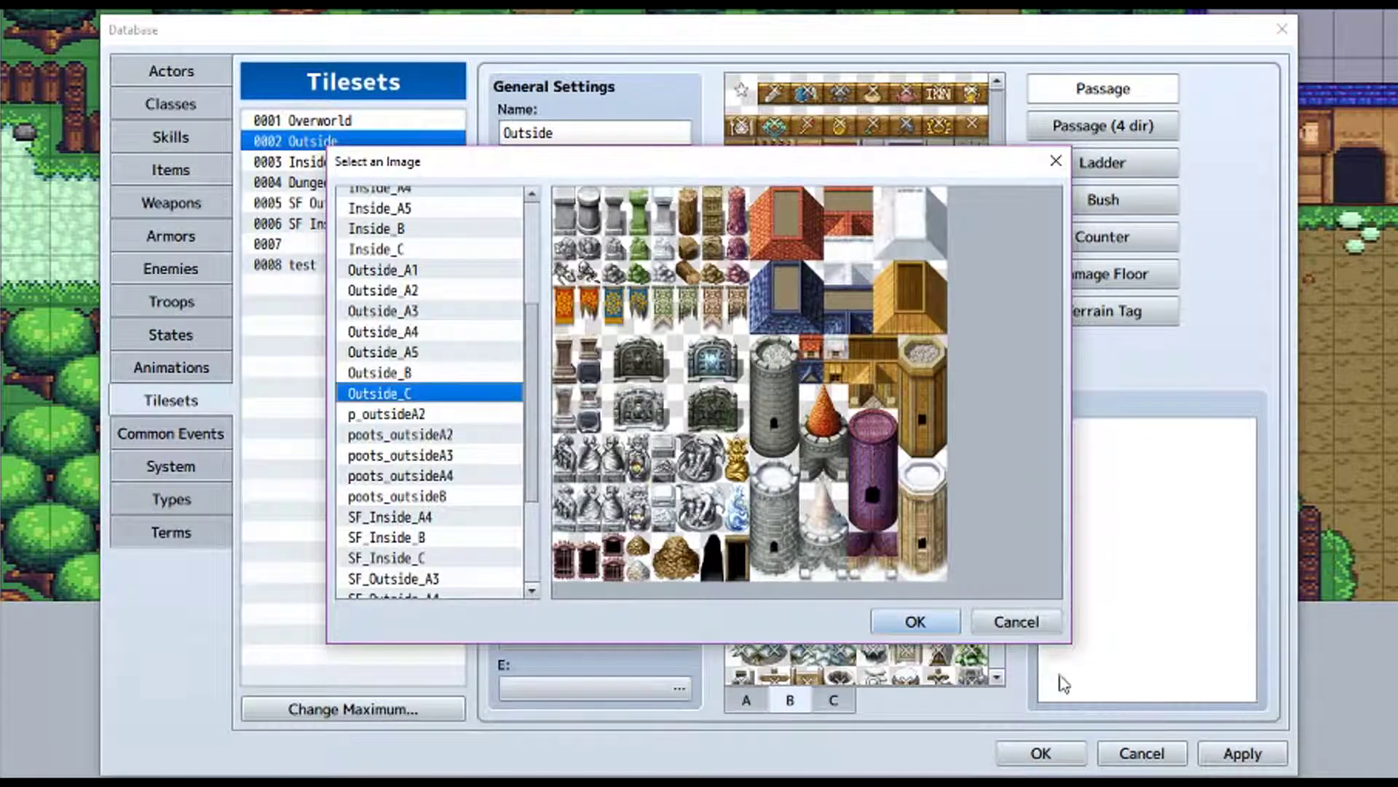
click(1014, 622)
click(836, 702)
click(793, 702)
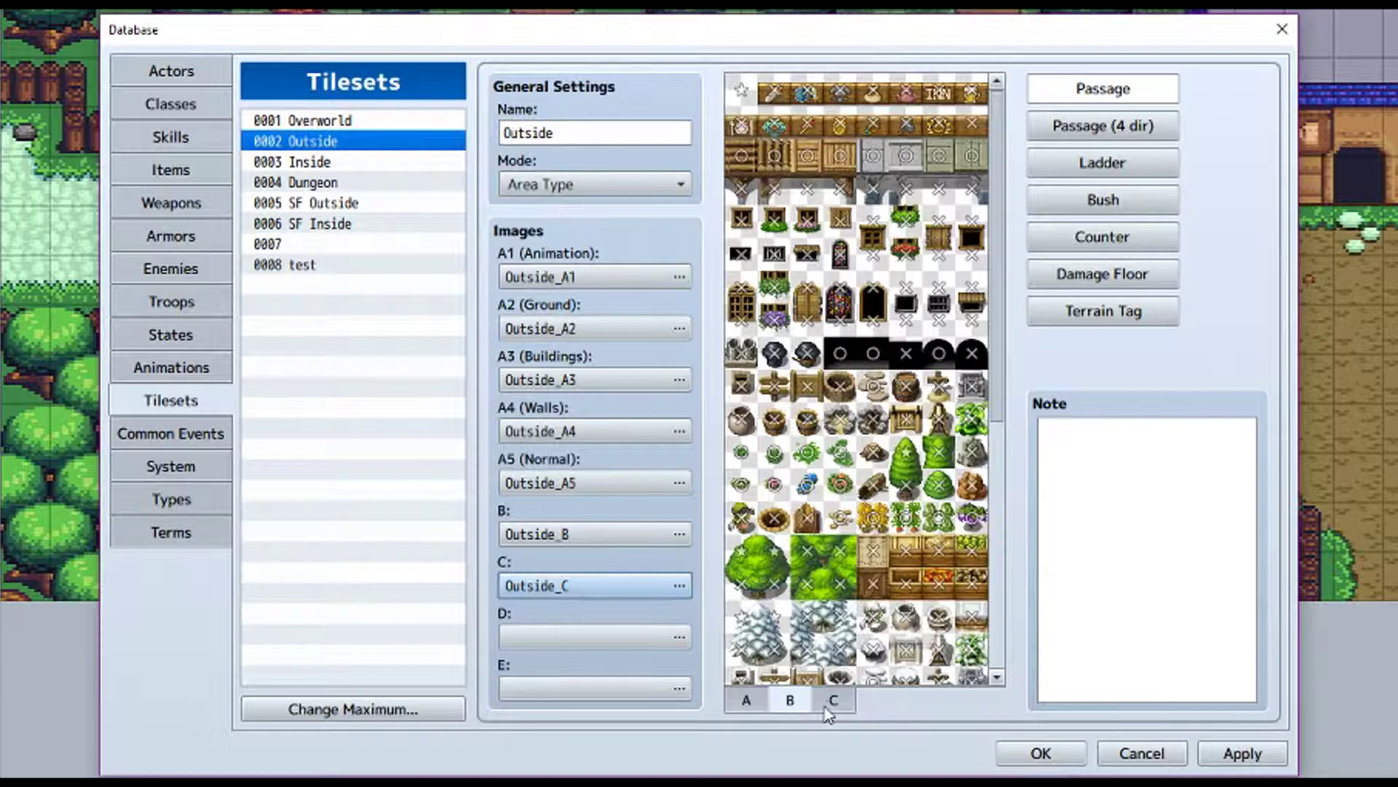
click(845, 705)
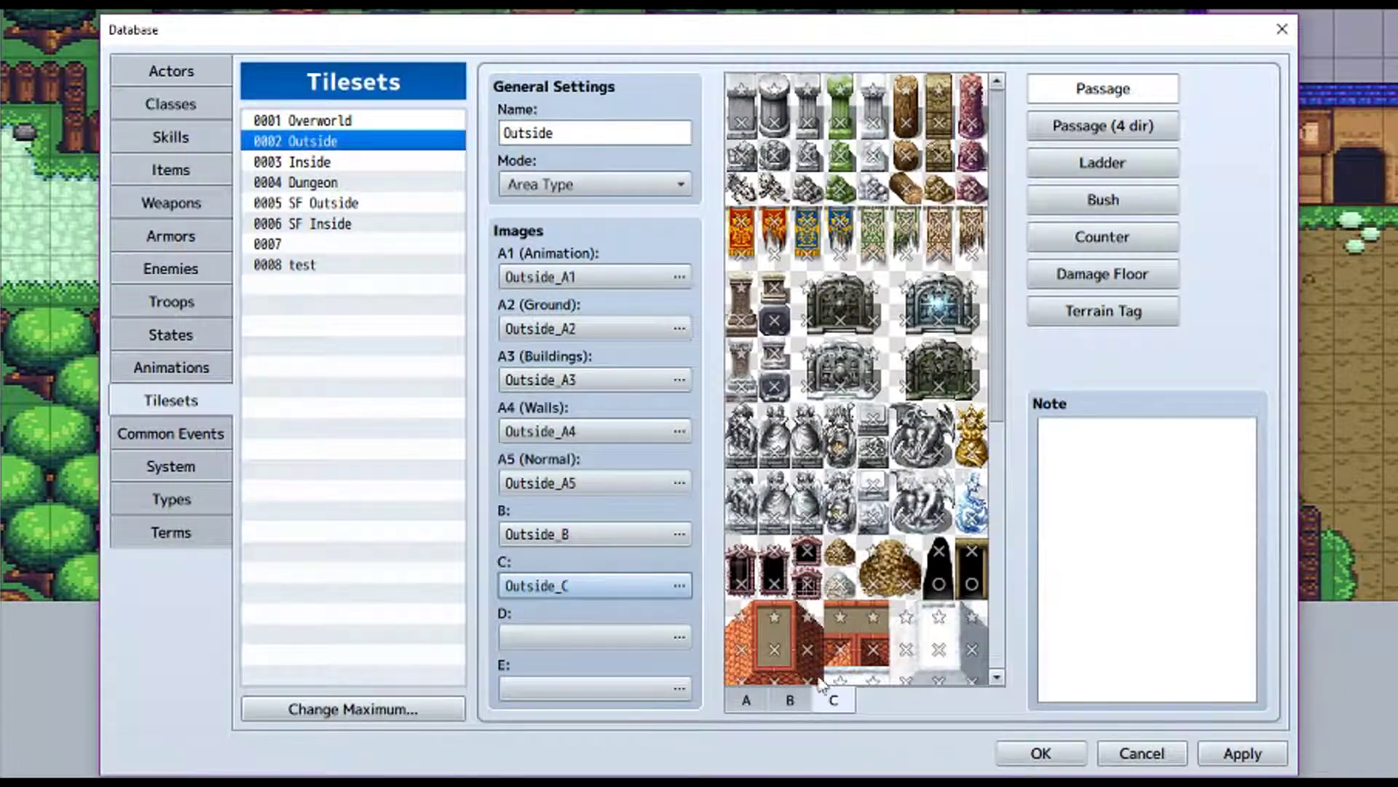
click(792, 707)
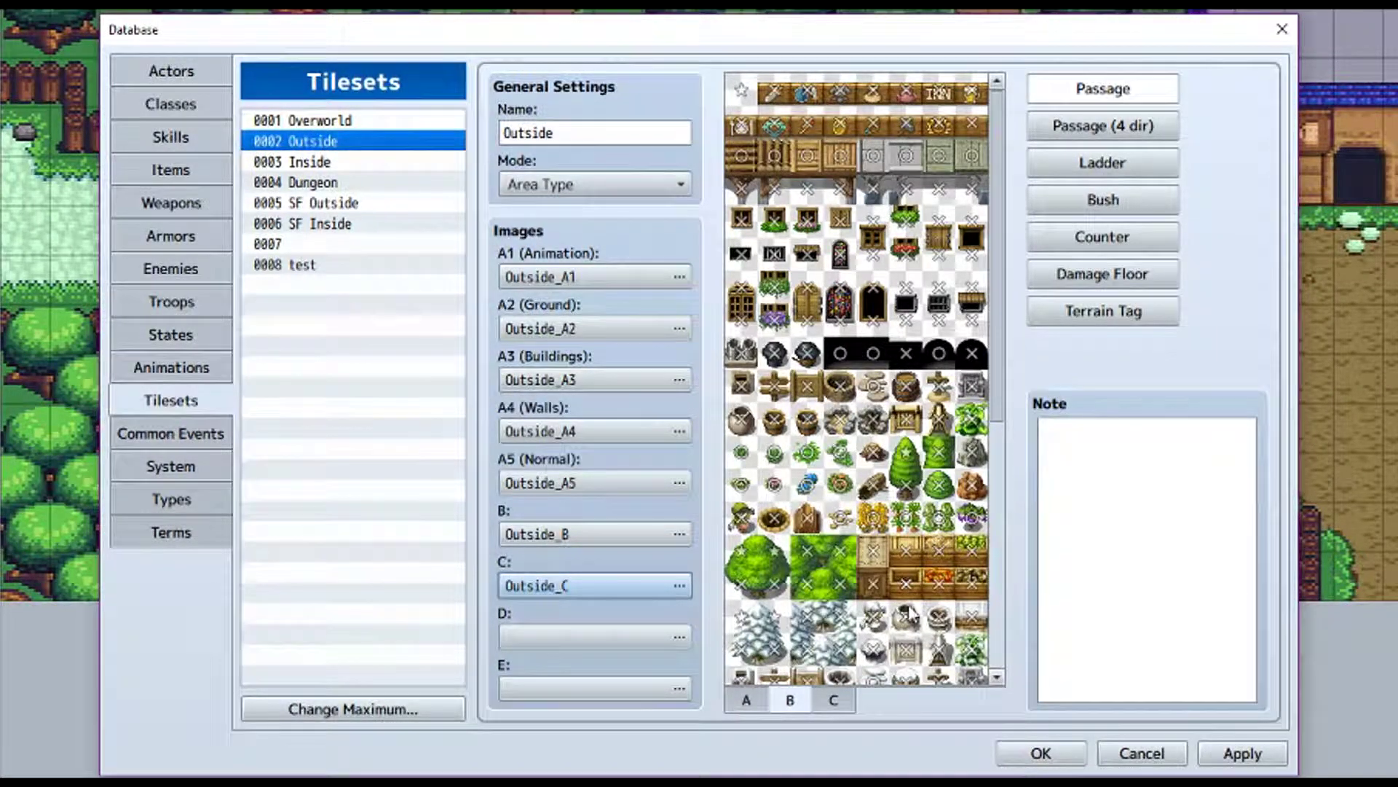
- Look at the images available for the Outside tileset's empty D slot and close the list without choosing one
click(675, 644)
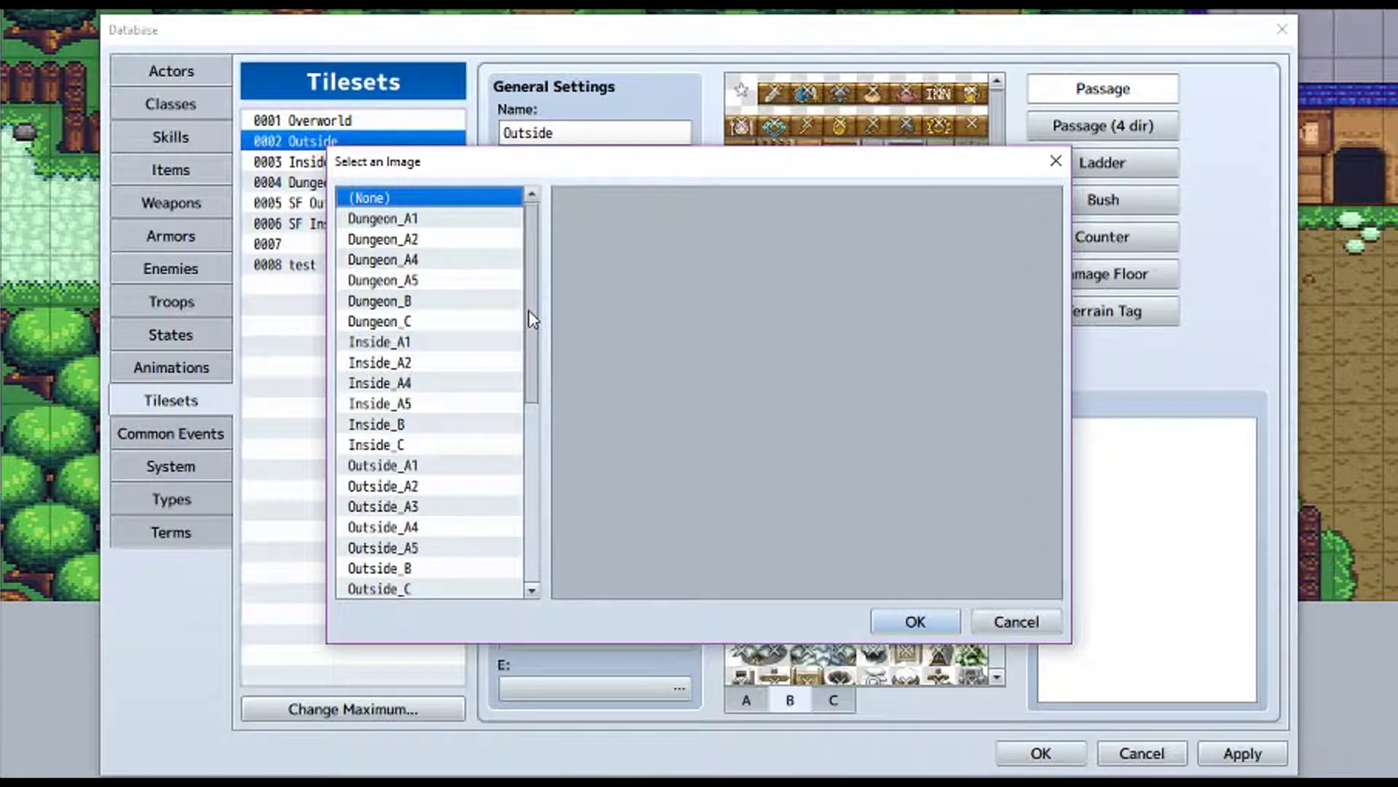
mouse_move(527, 315)
mouse_down()
mouse_move(539, 501)
mouse_move(539, 319)
mouse_up()
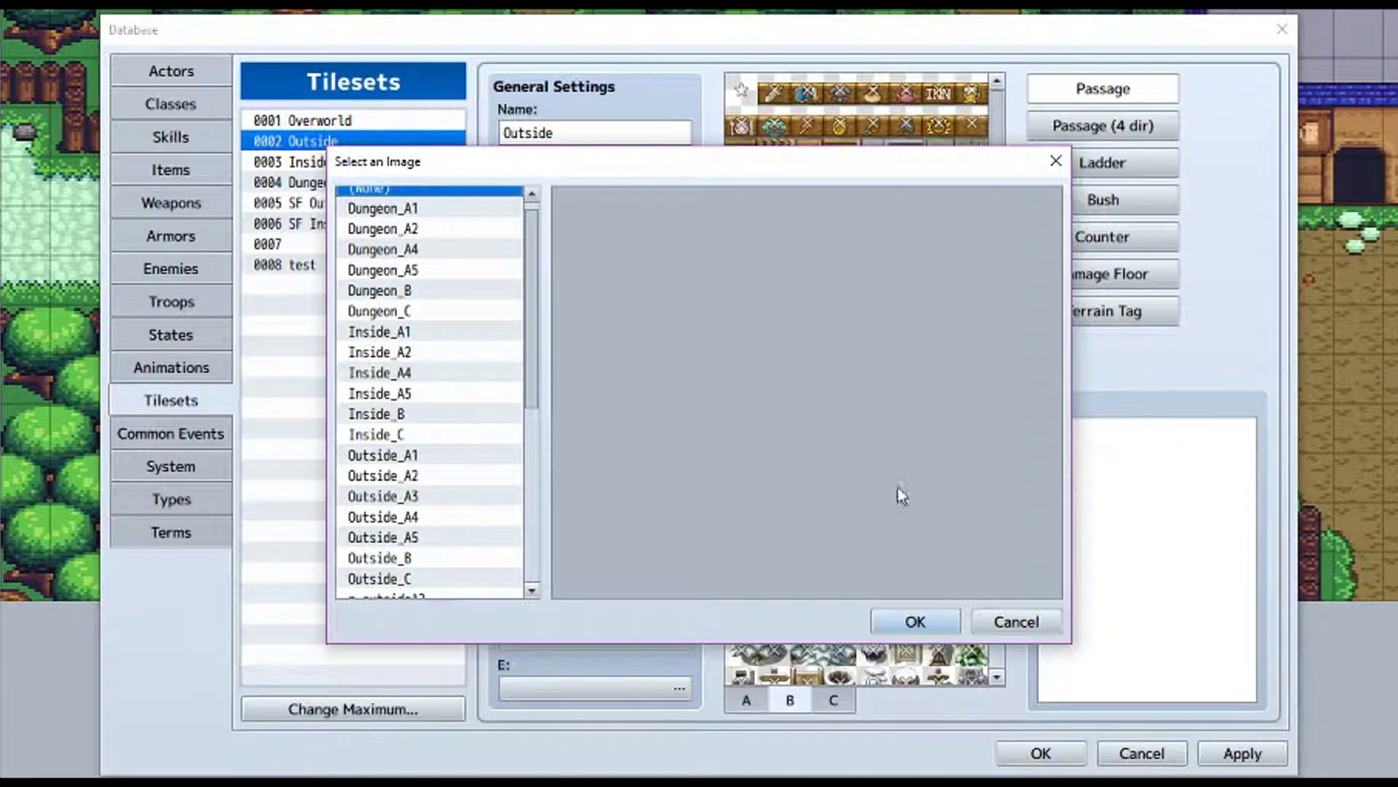
click(1027, 631)
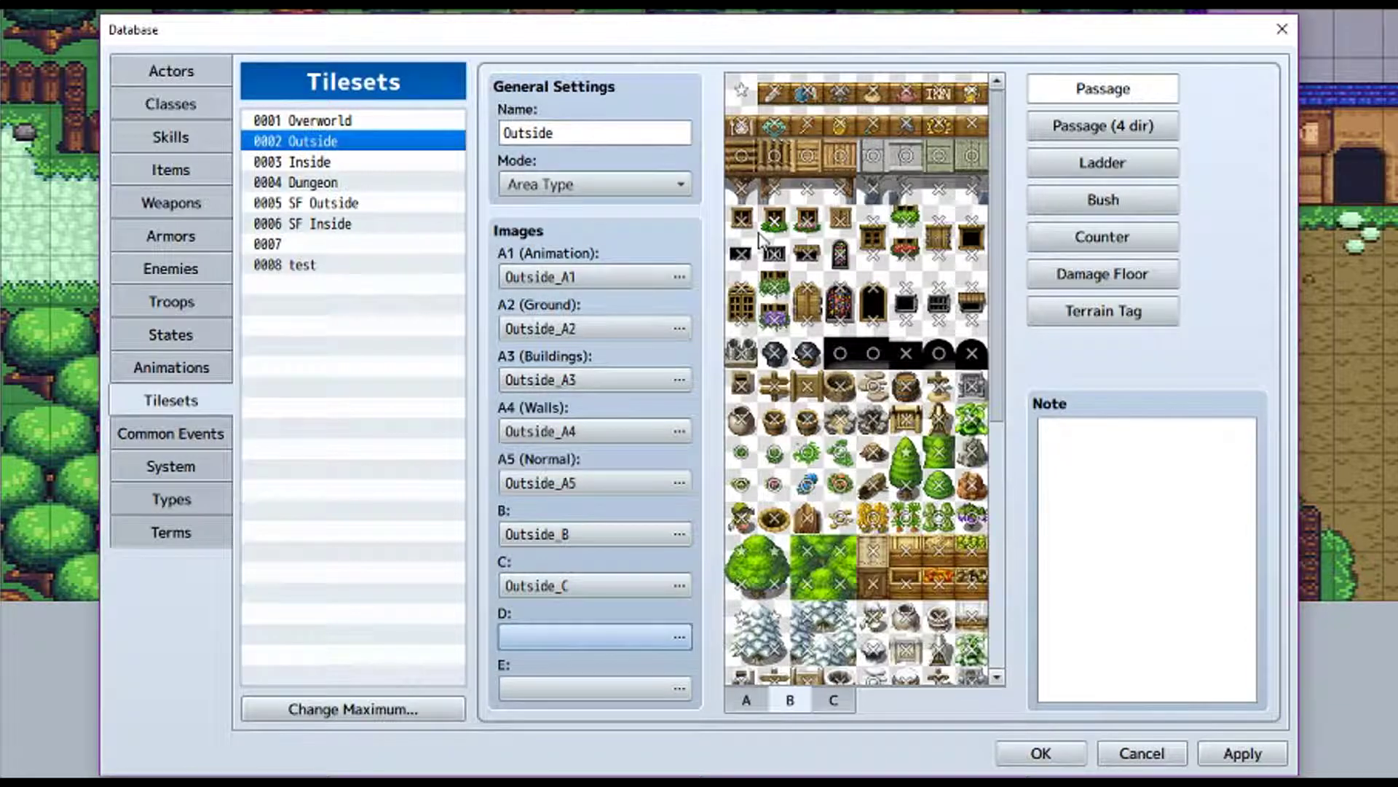
- Preview the Inside_A1 through Inside_C images as candidates for the Outside tileset's empty D slot
click(681, 636)
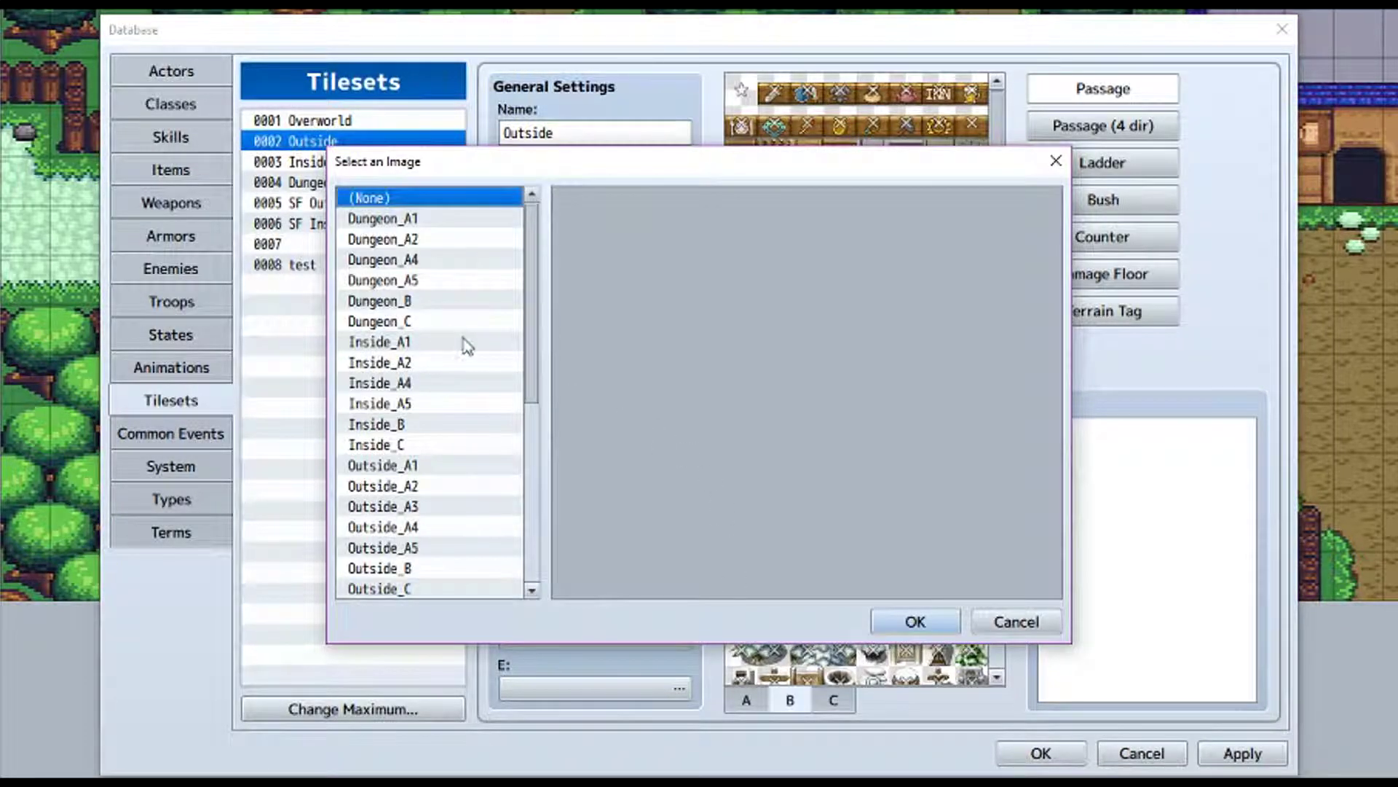
click(409, 346)
click(410, 364)
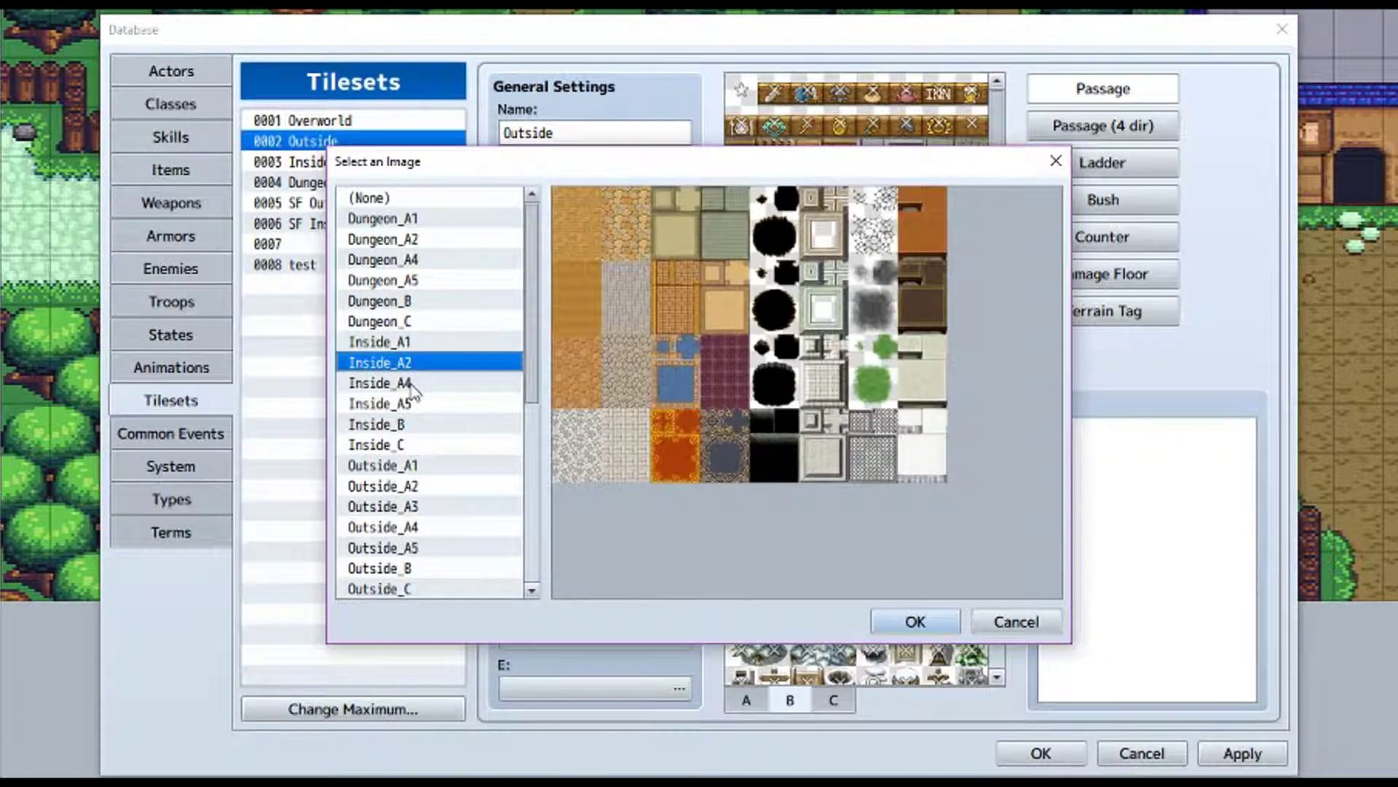
click(410, 385)
click(413, 402)
click(419, 427)
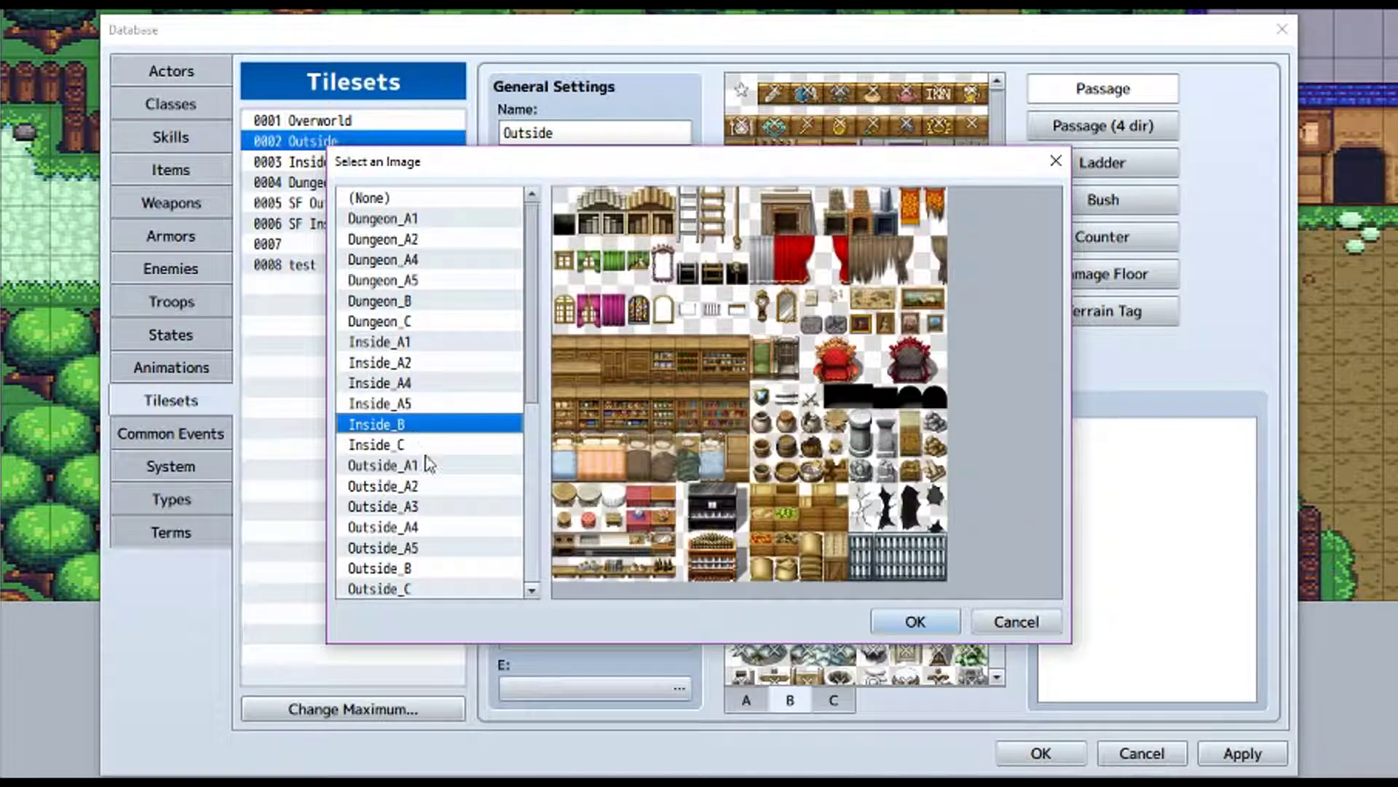
click(430, 447)
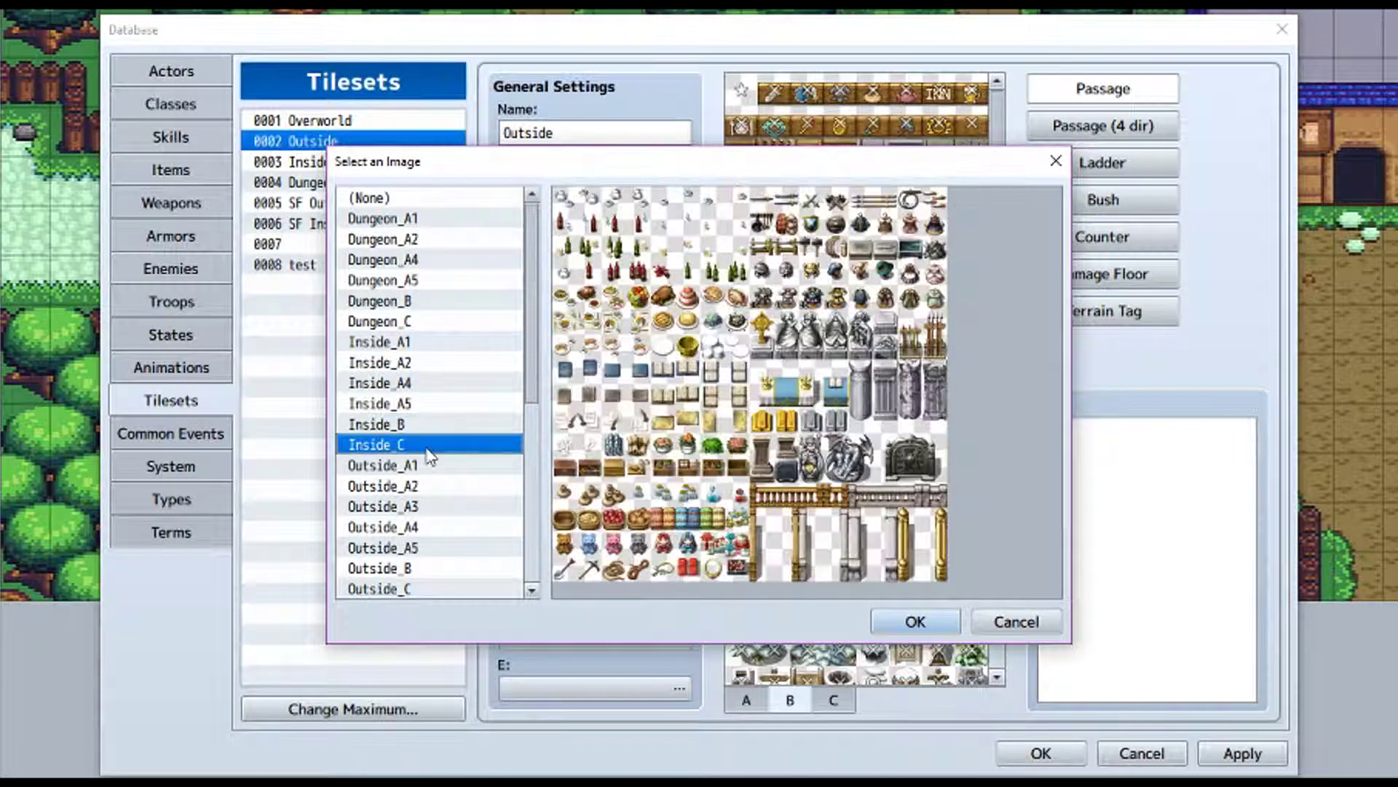
- Compare Inside_A2, Inside_B and Inside_C for the D slot and close the image list without assigning any
click(413, 367)
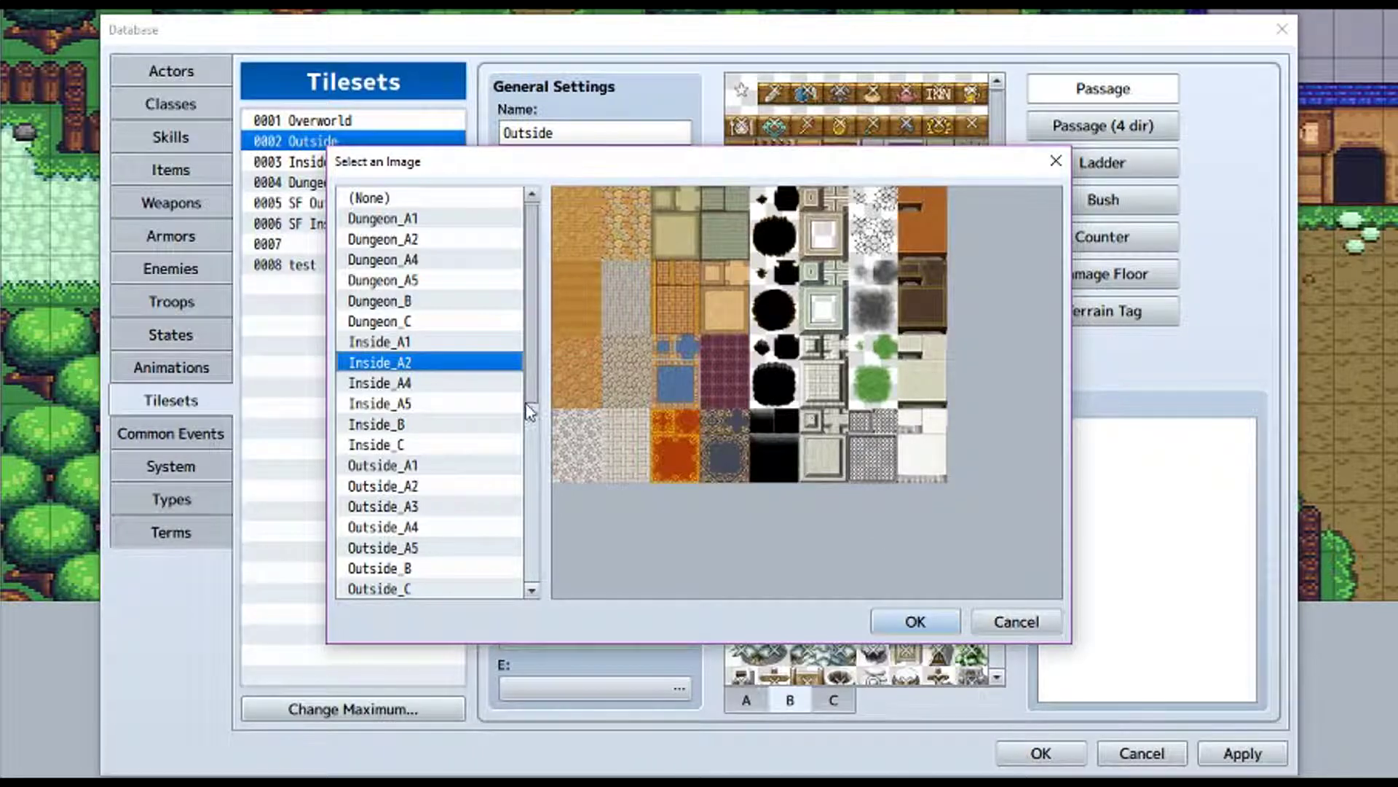
click(442, 425)
click(442, 440)
click(442, 425)
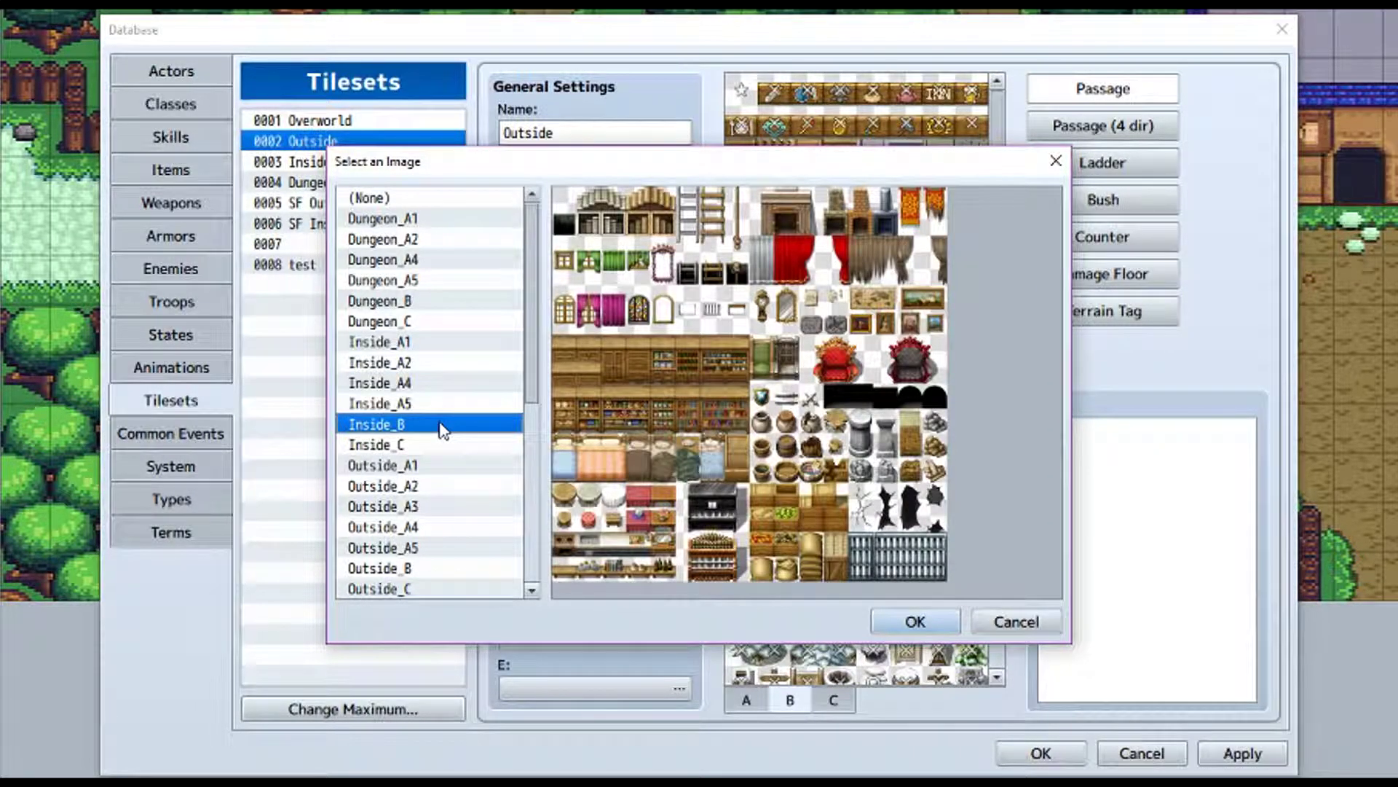
click(442, 446)
click(467, 428)
click(1023, 628)
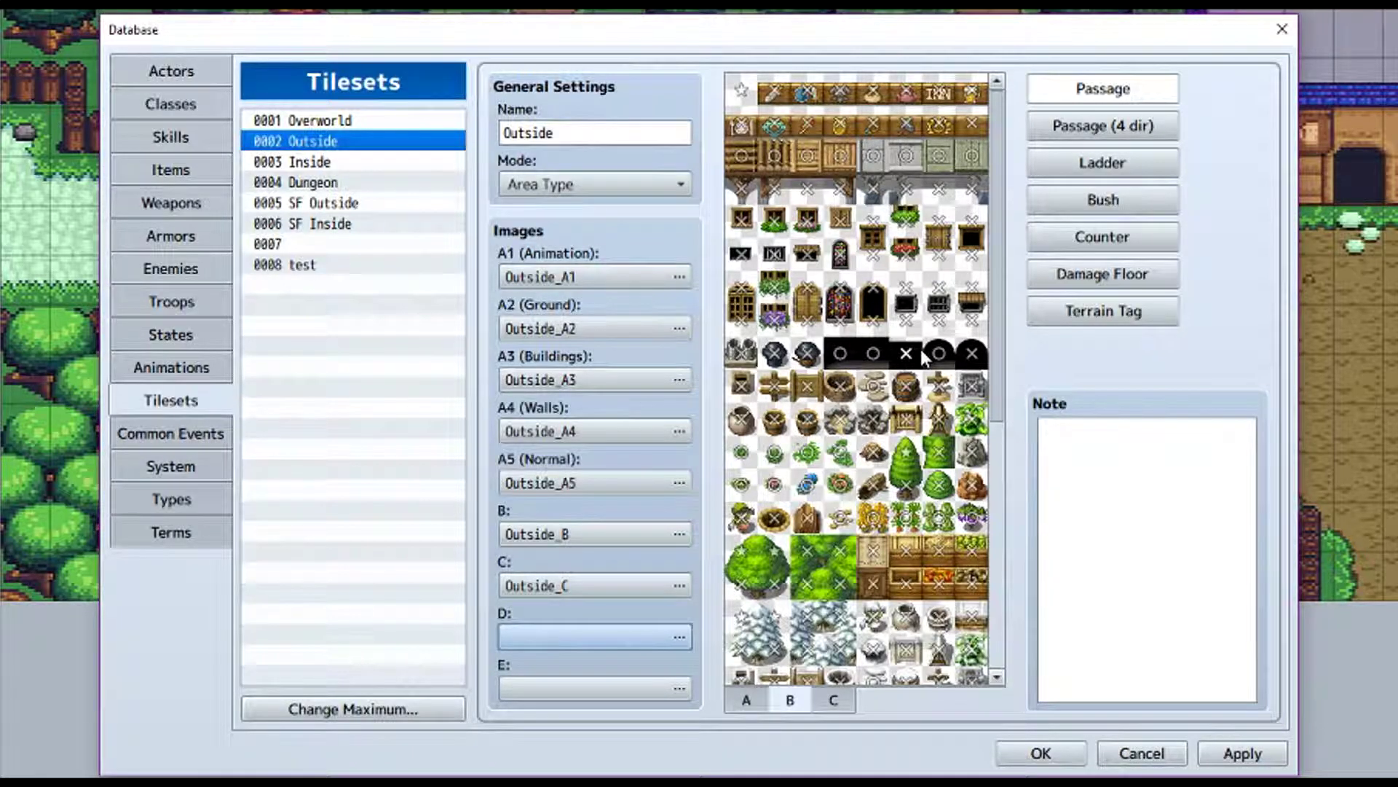
- Examine the Outside tileset's Passage marks and its Passage (4 dir) marks on the A, B and C pages
click(1112, 100)
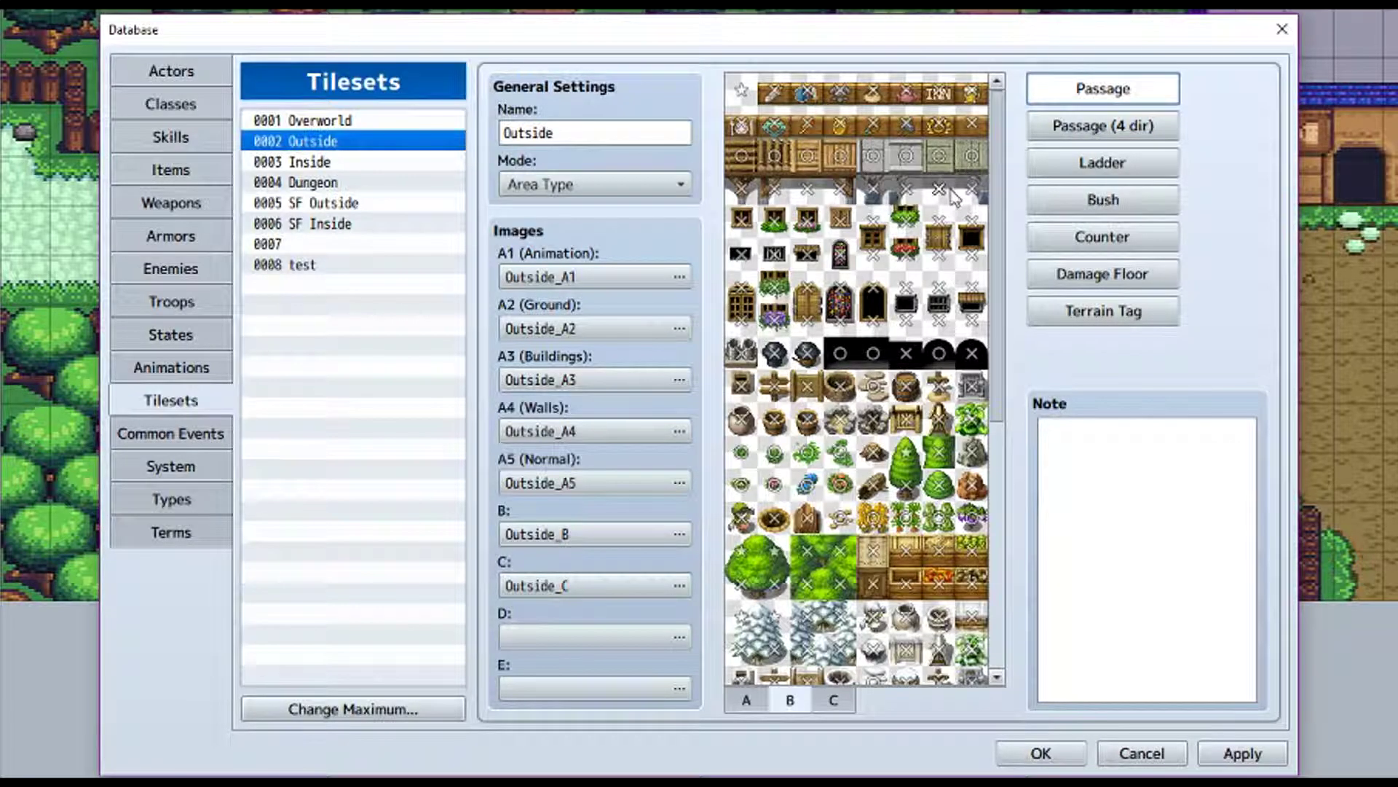
click(1105, 127)
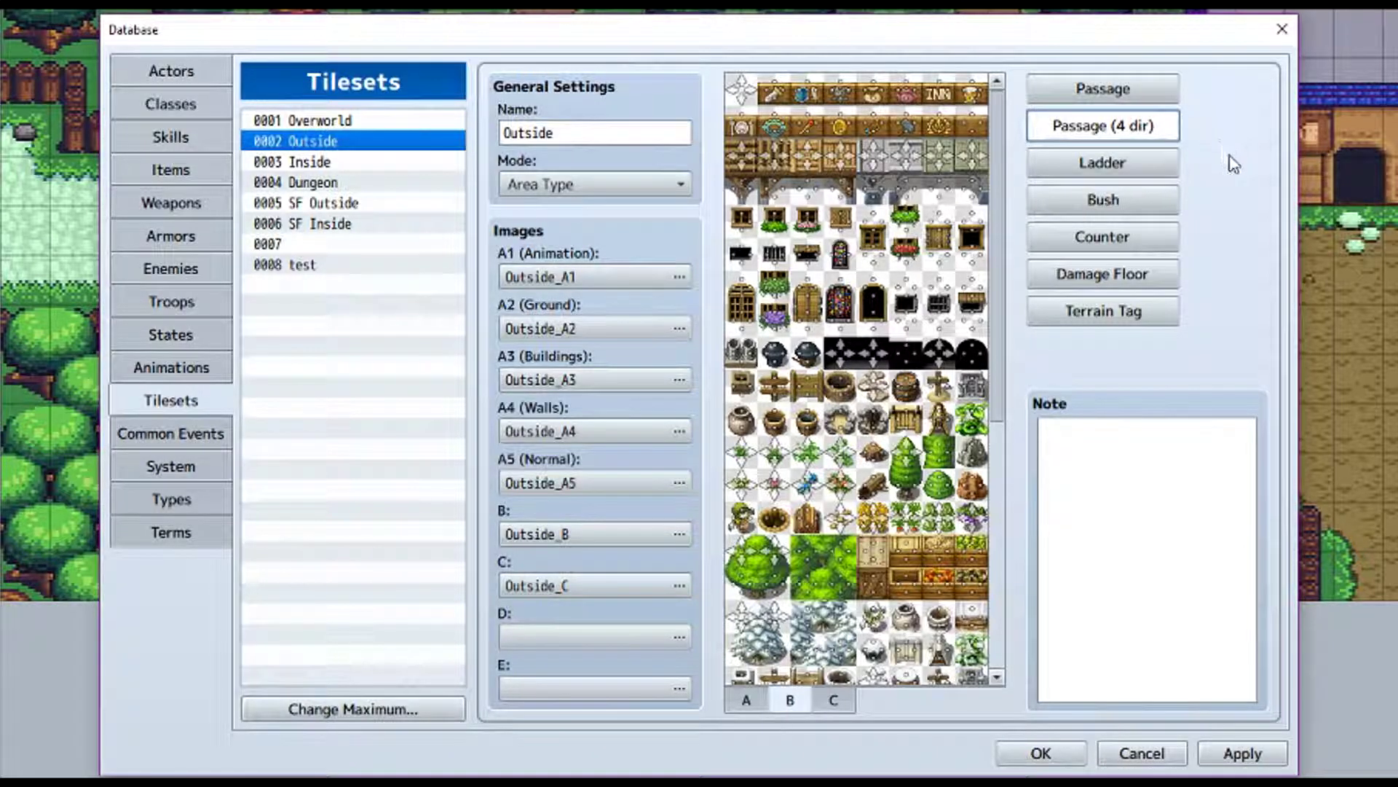
click(749, 701)
scroll(867, 641, down, 5)
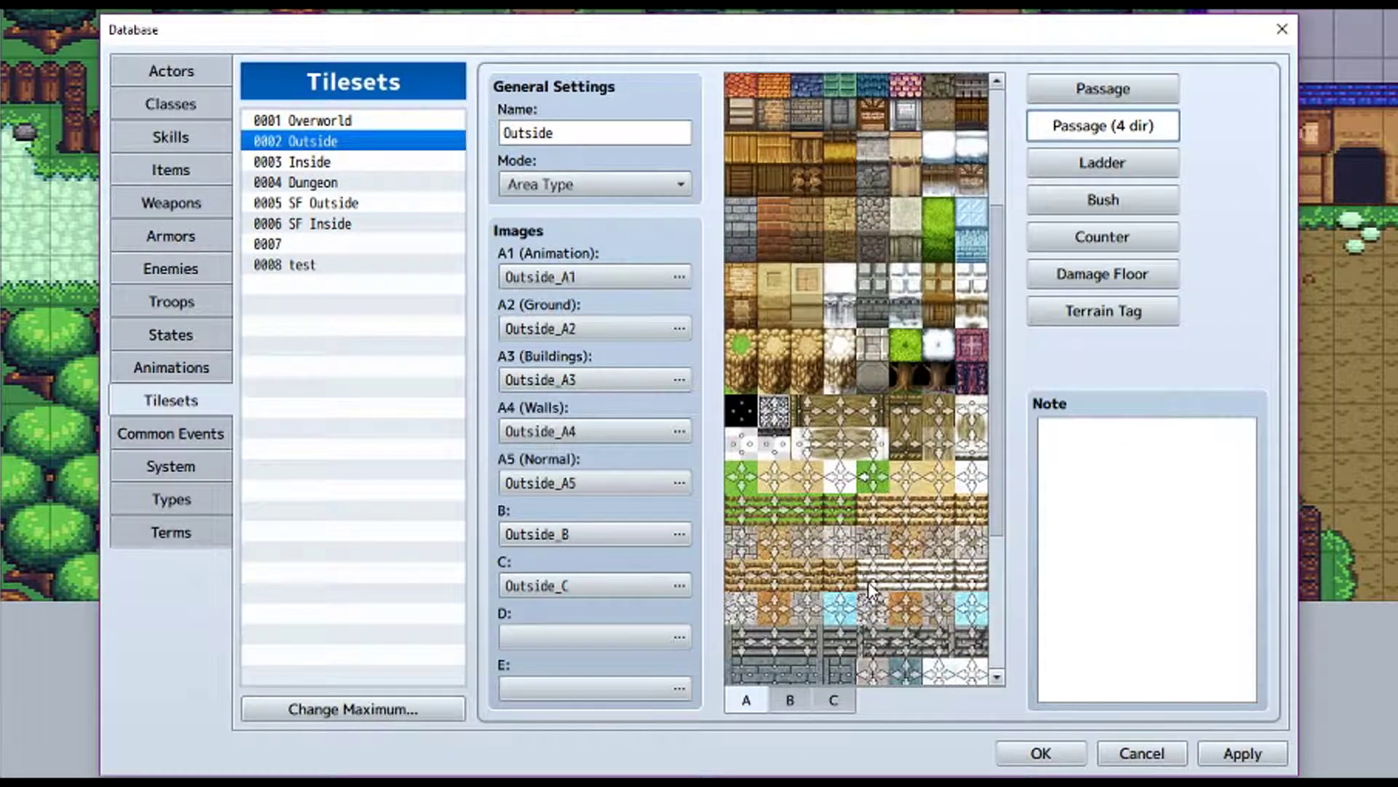
click(790, 700)
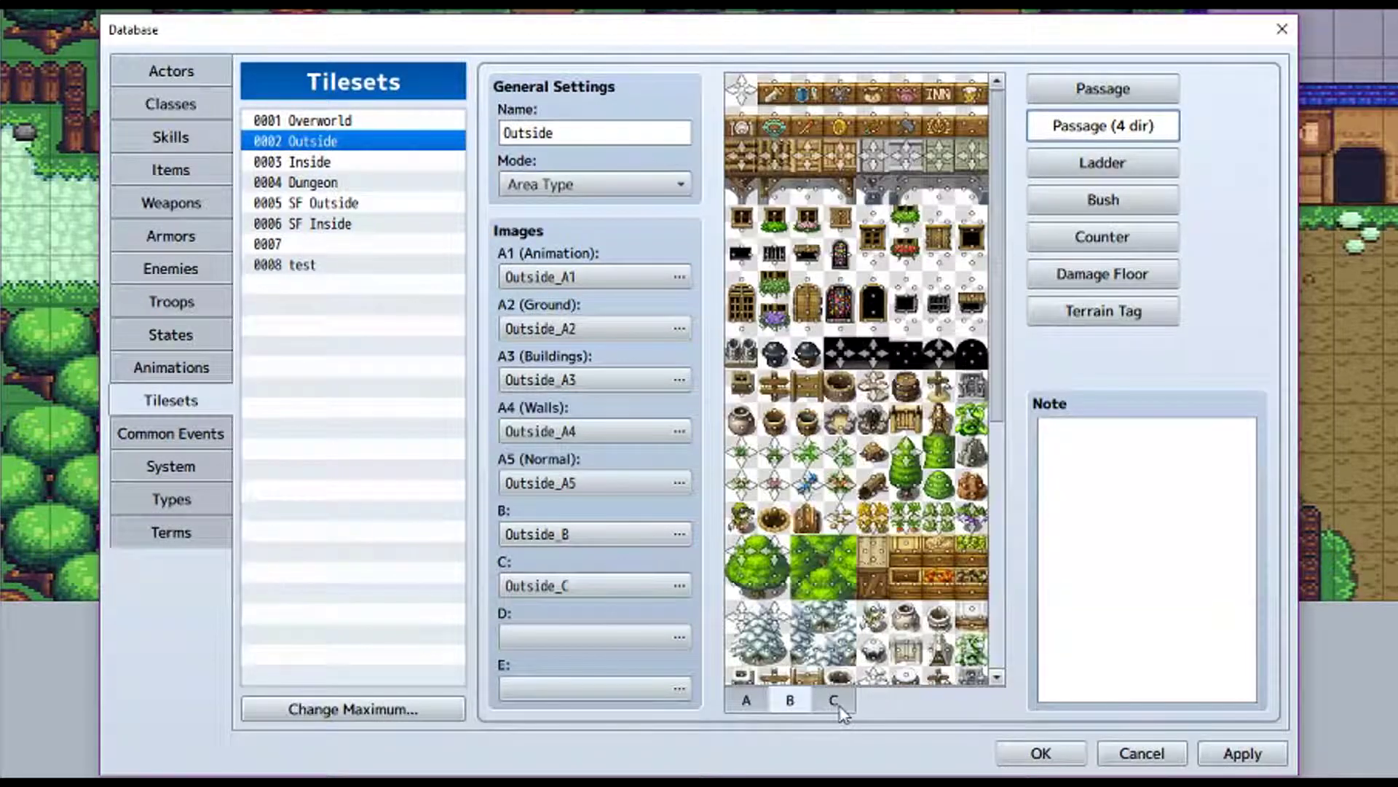
click(834, 701)
click(790, 701)
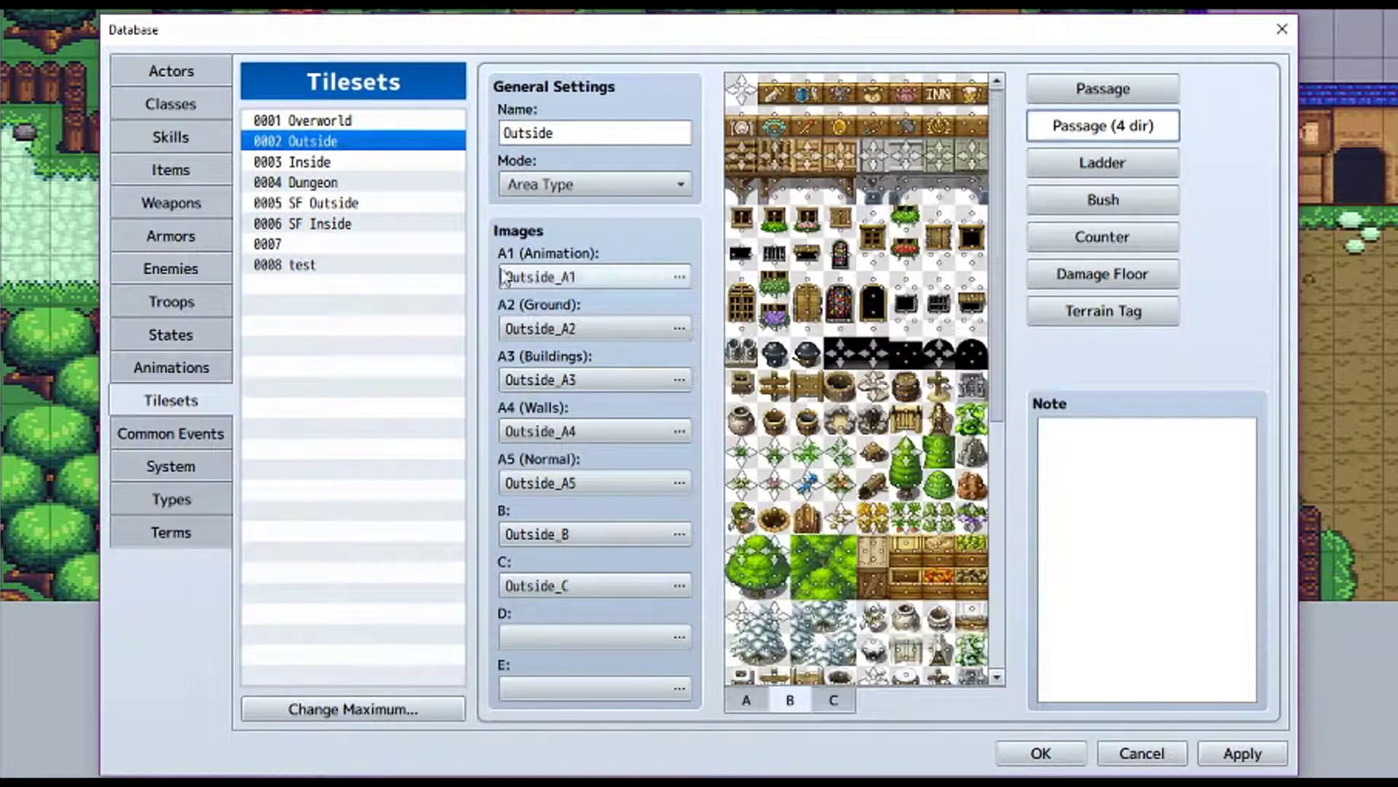
- Examine the Ladder marks on the Inside tileset and the Bush marks on the Inside and Overworld tilesets
click(389, 162)
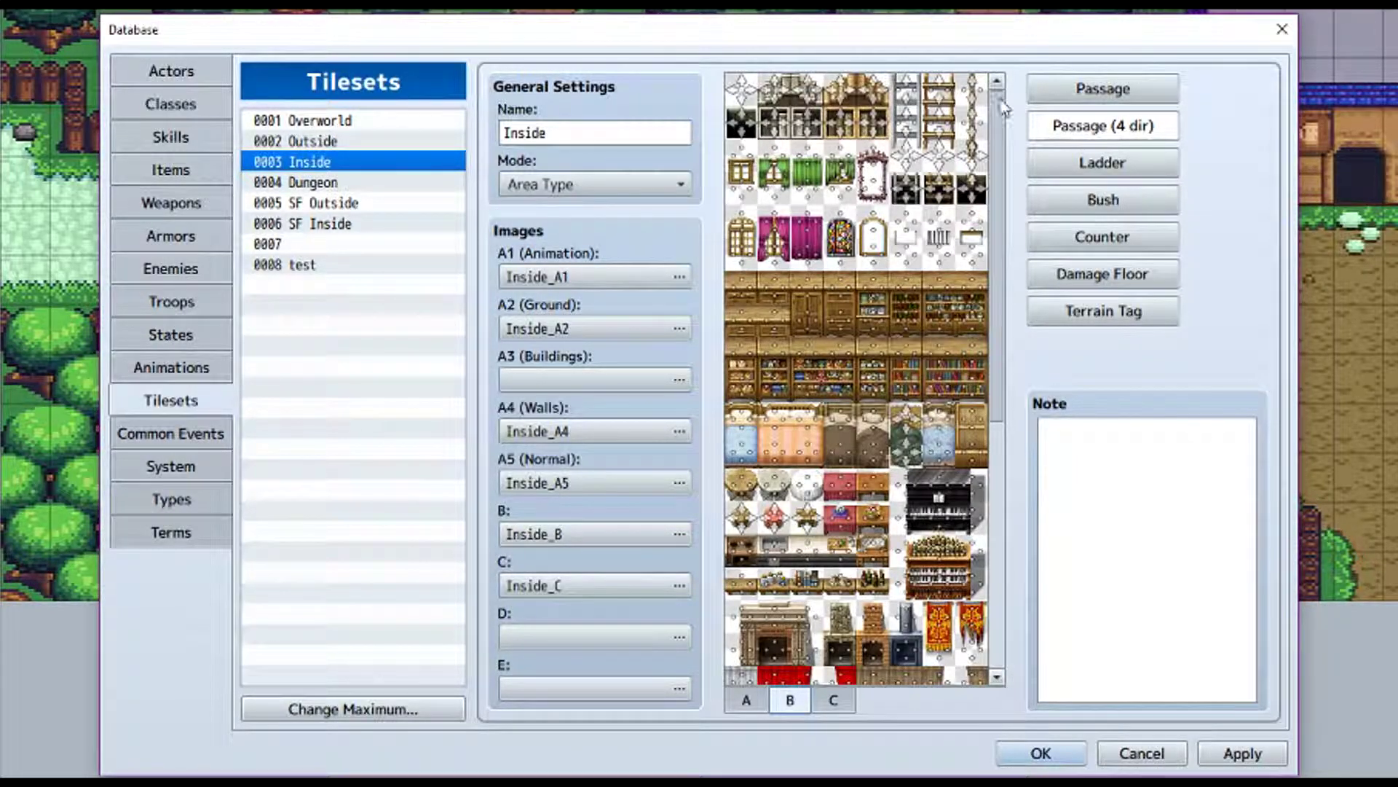
click(1148, 162)
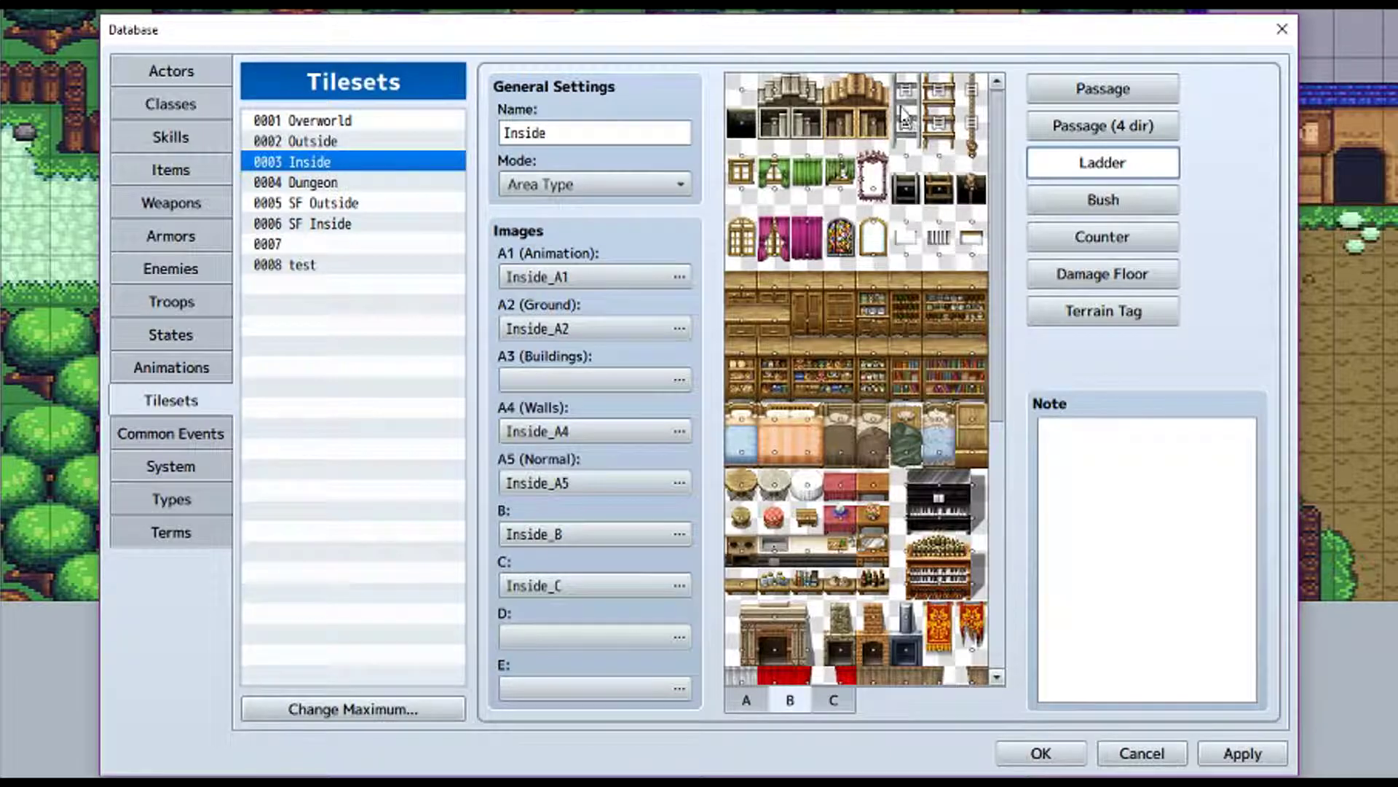
click(1142, 197)
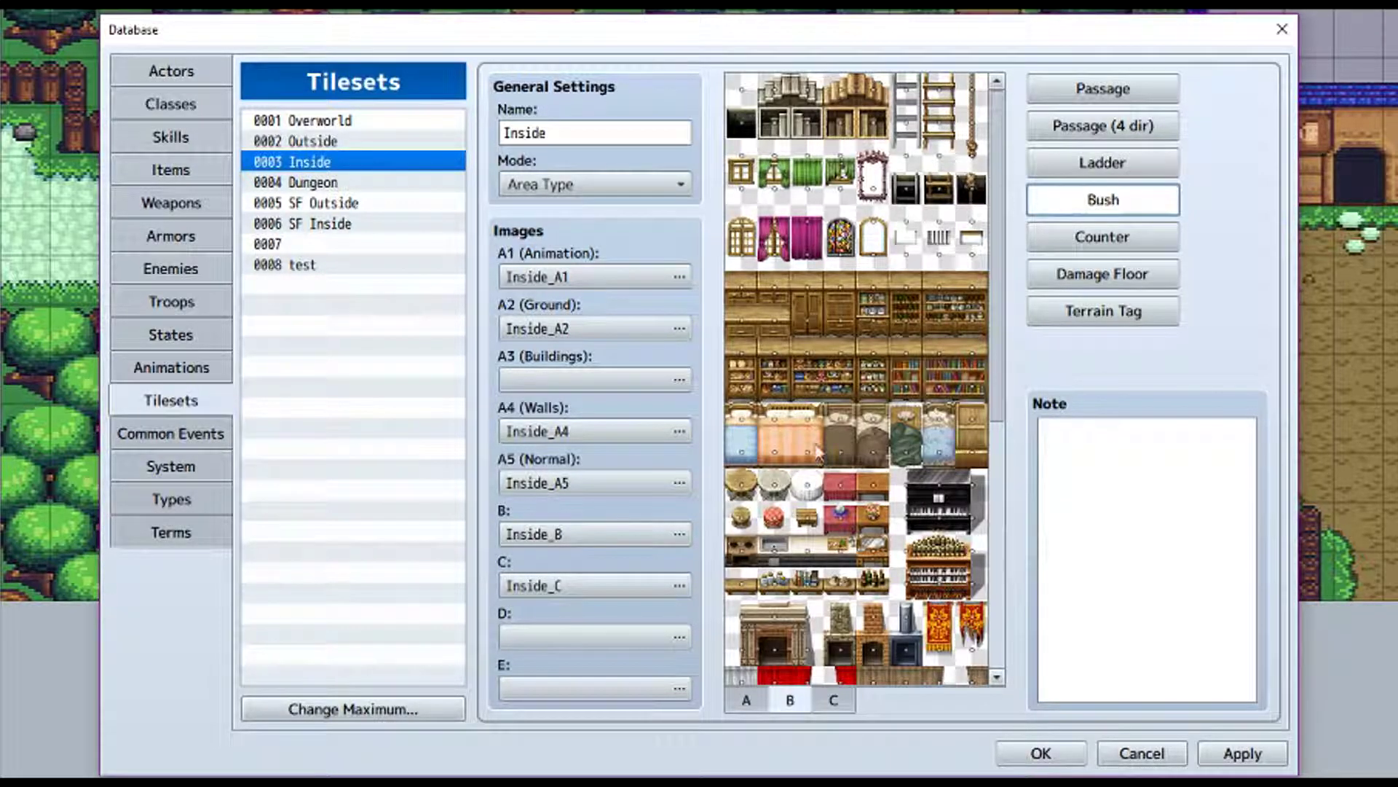
click(746, 702)
scroll(998, 404, down, 3)
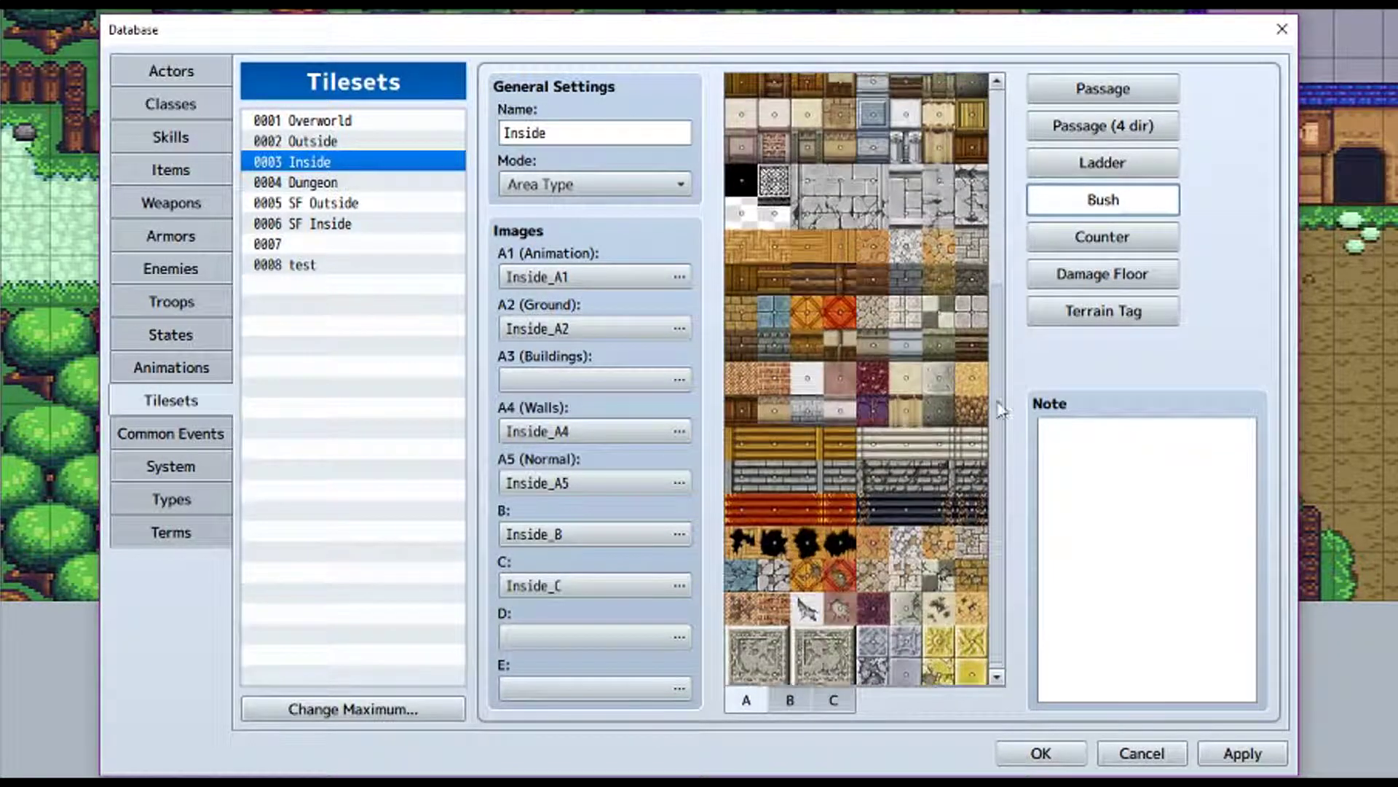
scroll(1019, 259, up, 2)
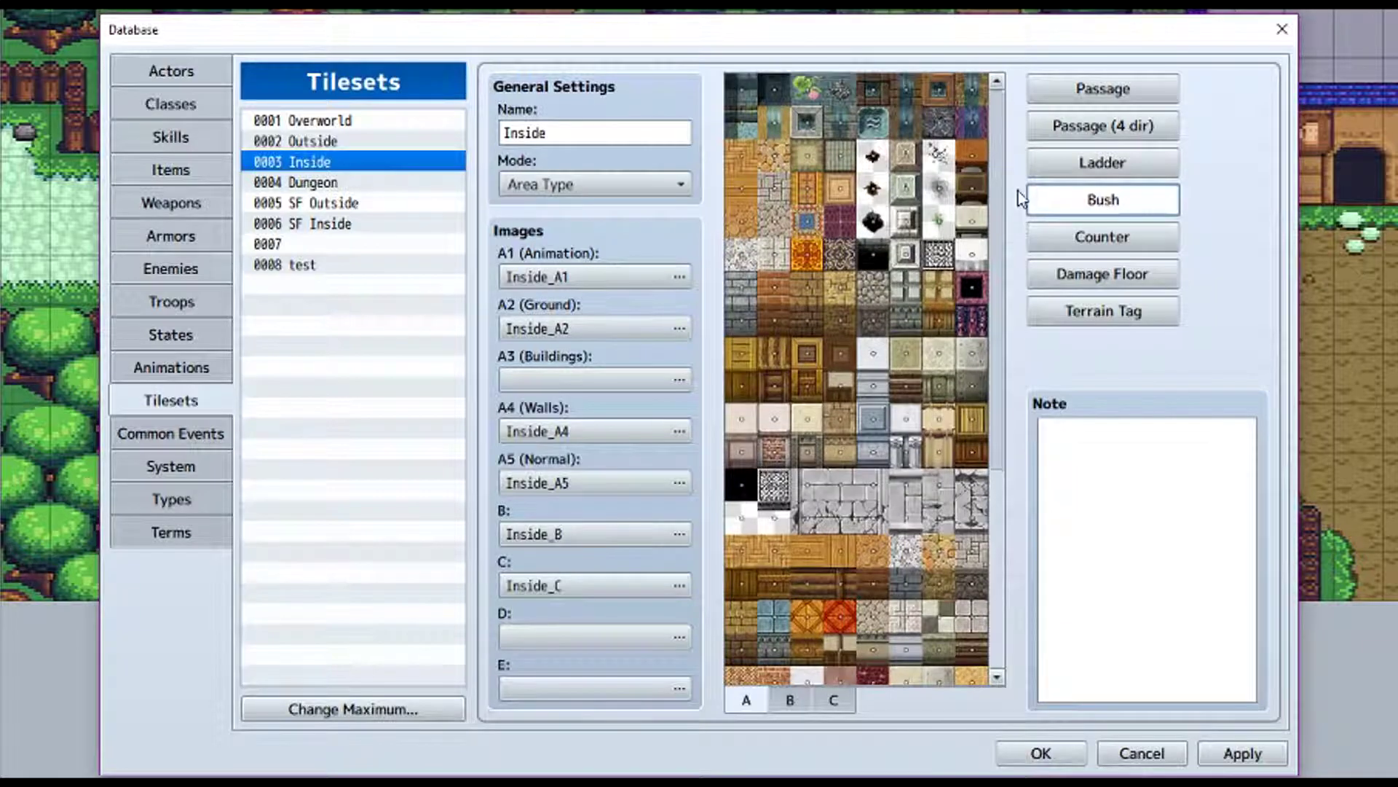
click(360, 124)
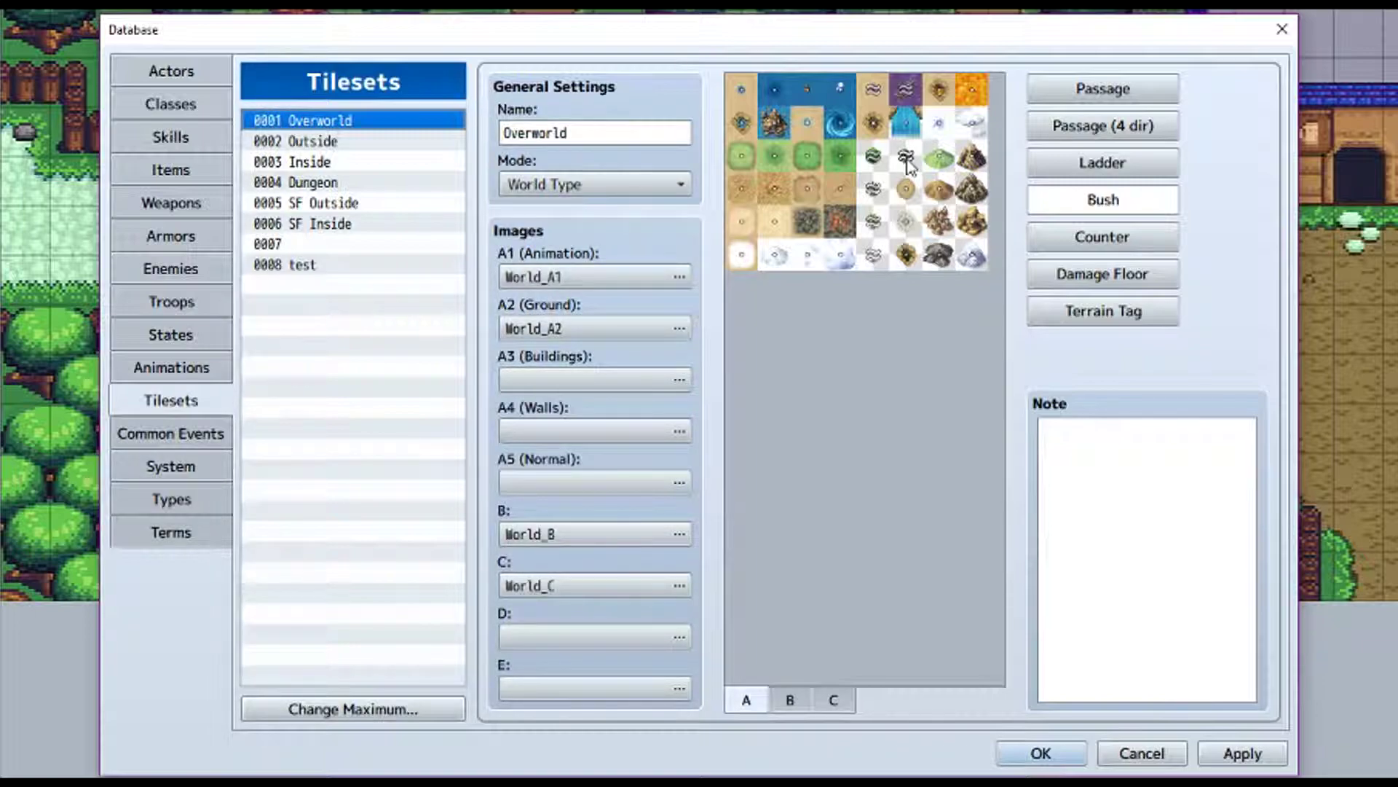
- Examine the Counter marks on the Overworld and Inside tilesets' A pages
click(1126, 237)
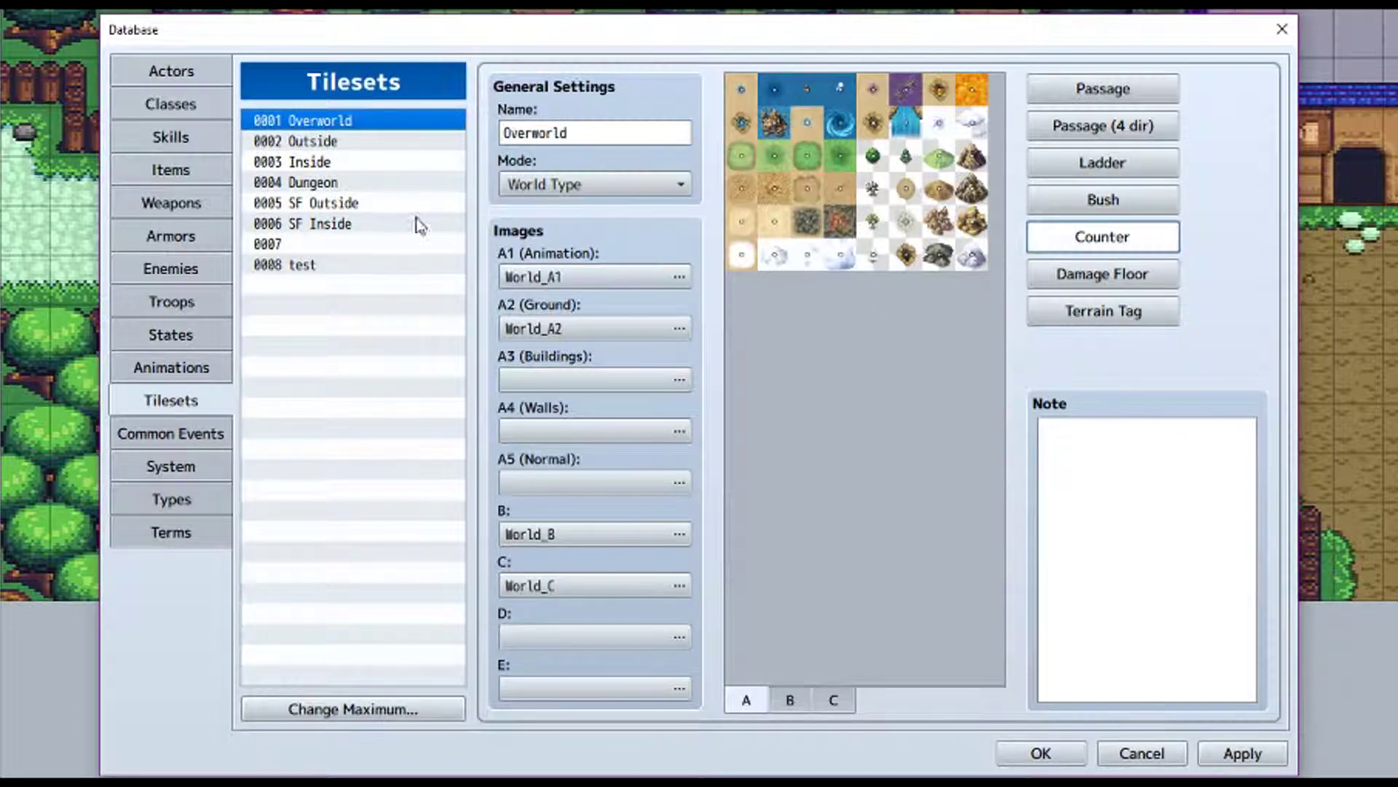
click(353, 161)
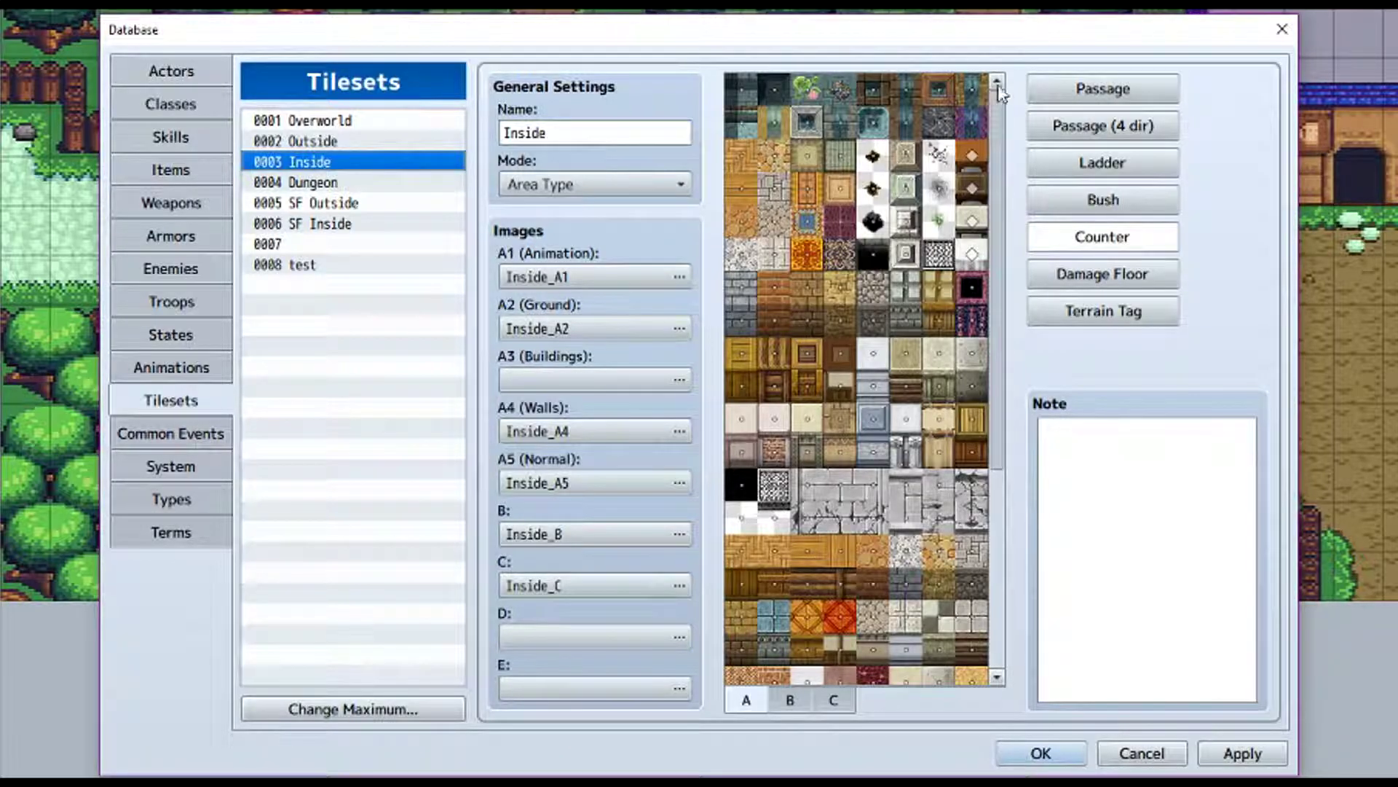
drag(999, 110, 1018, 73)
- Compare the Damage Floor marks on the Inside, Overworld and Dungeon tilesets
click(1057, 279)
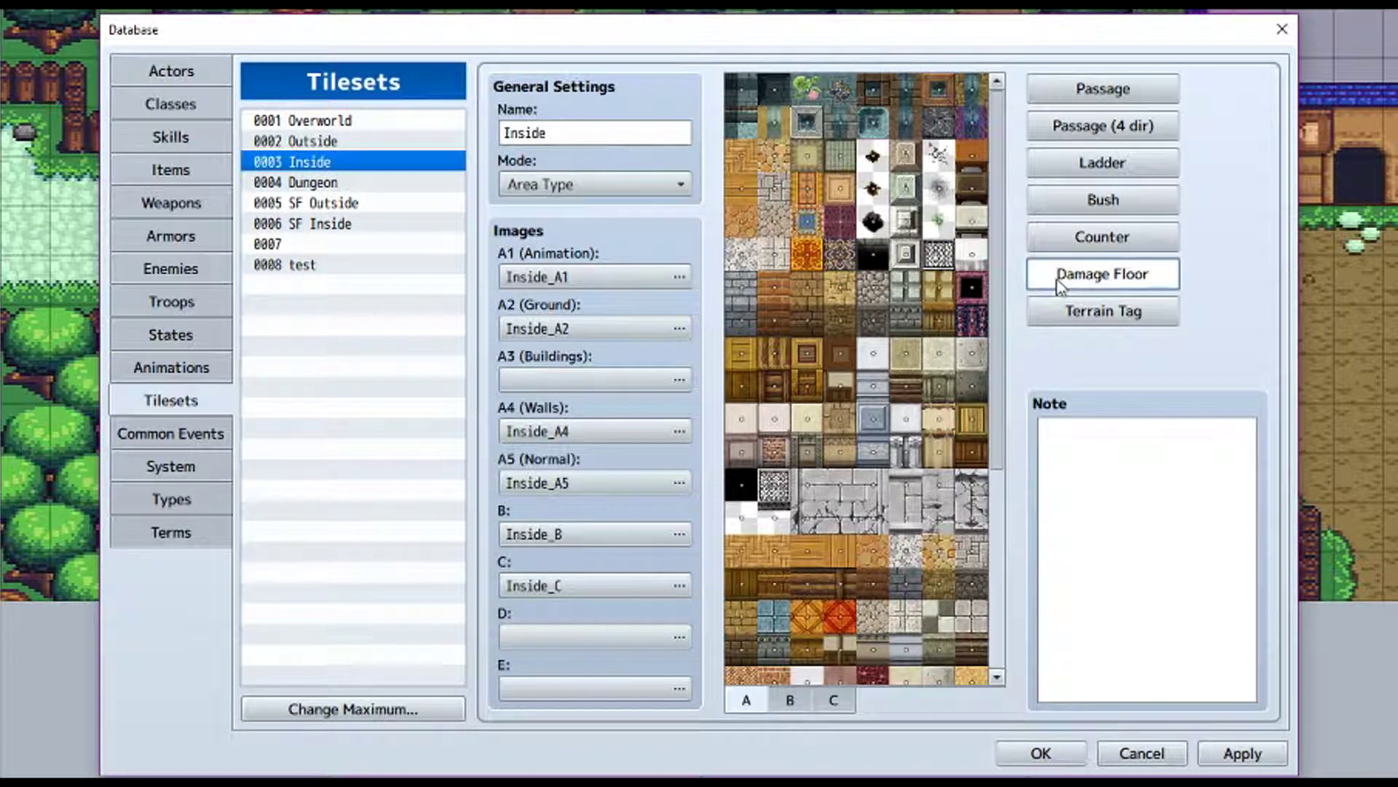
click(402, 121)
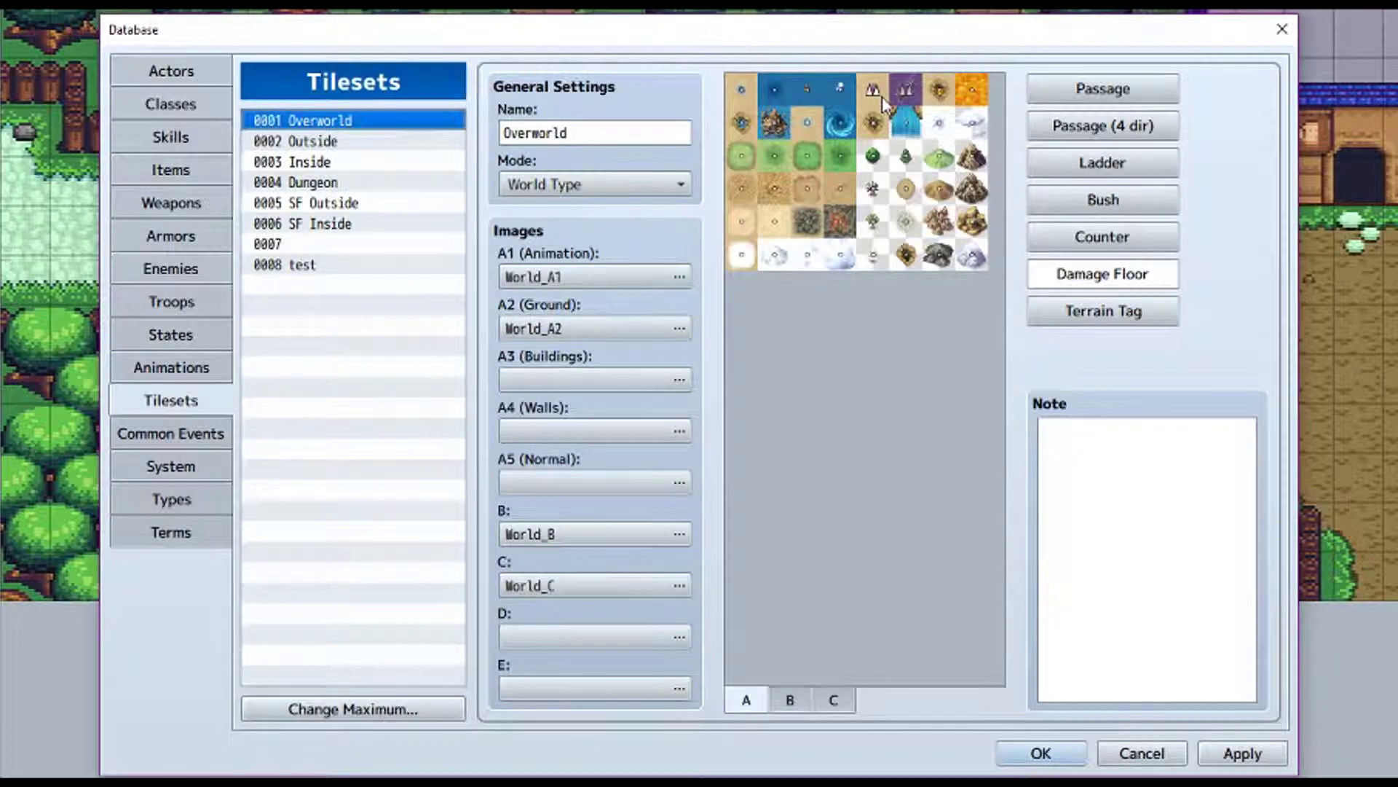
click(368, 186)
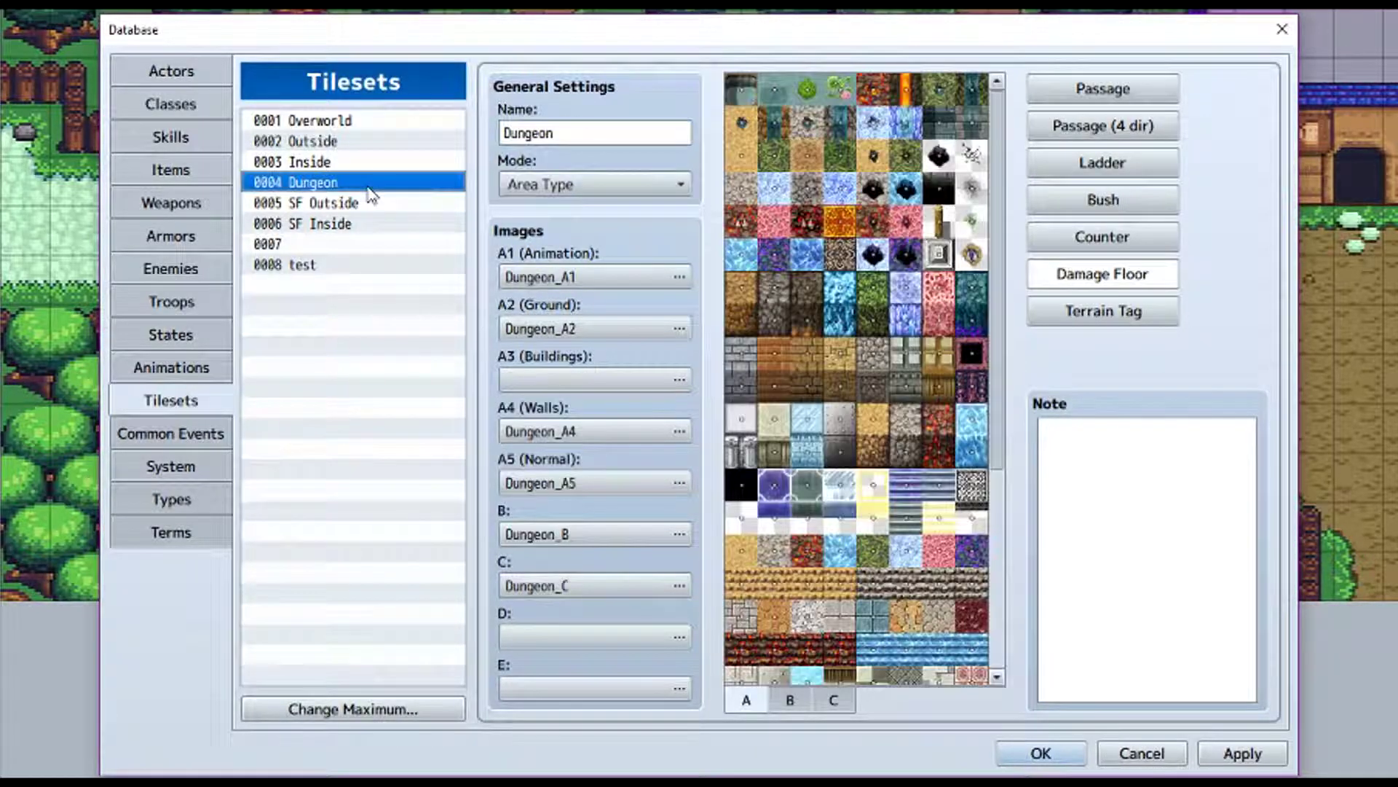
- Try out the terrain tag numbers on two neighbouring floor tiles in the lower part of the Dungeon tileset's A page
click(1146, 320)
drag(1002, 219, 995, 393)
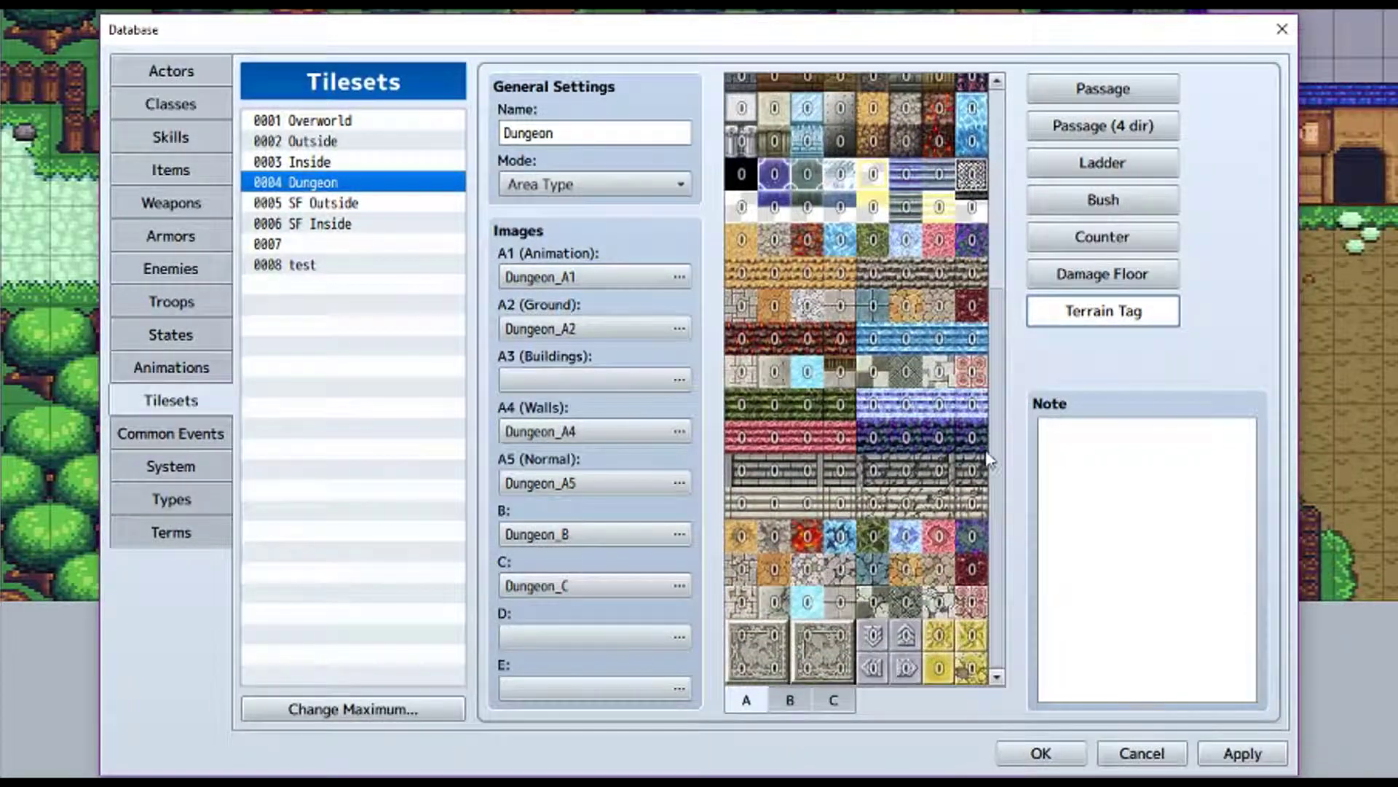
click(940, 539)
click(939, 539)
click(940, 539)
click(941, 542)
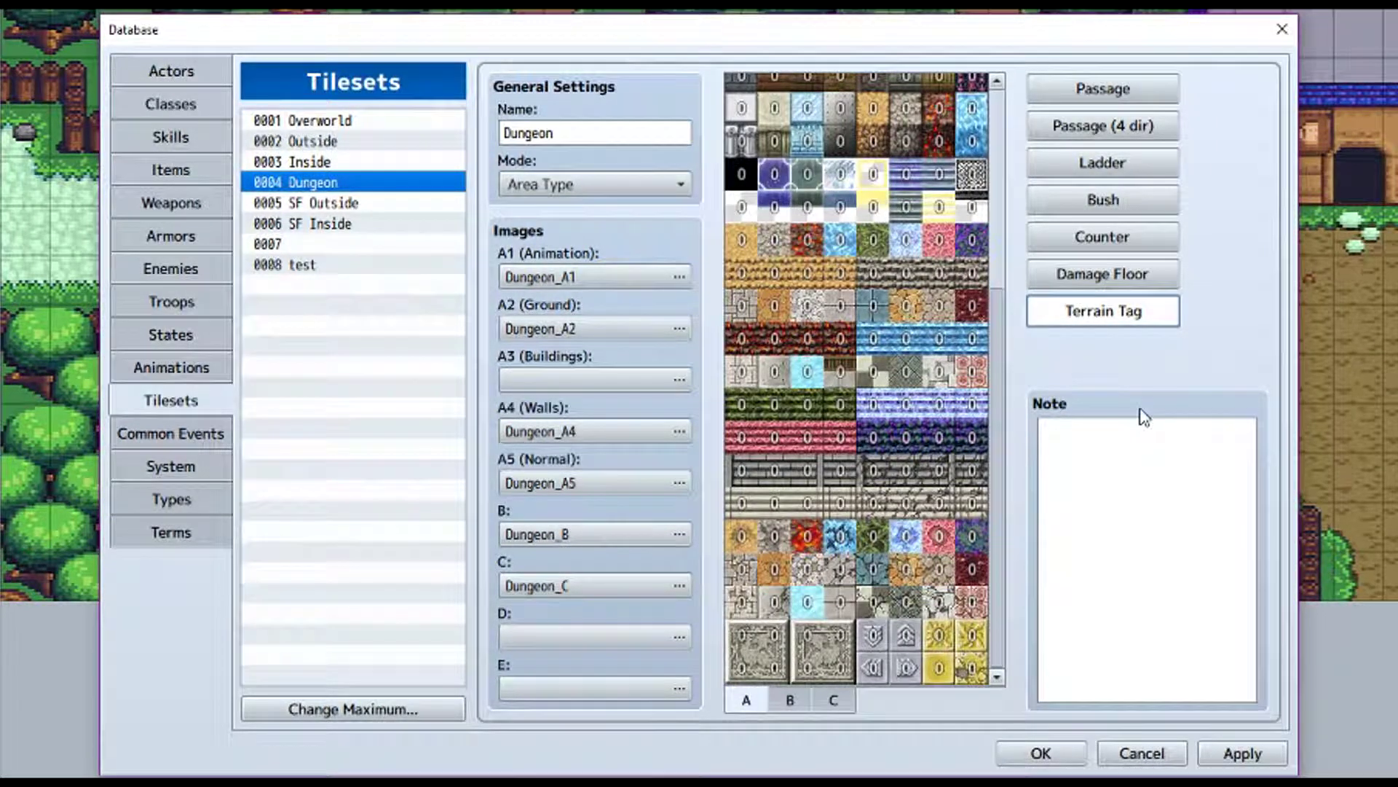
click(973, 540)
click(973, 540)
click(973, 540)
click(973, 542)
click(973, 543)
click(973, 543)
- Try out the terrain tag number on a tree stump tile on the Dungeon tileset's B page
click(791, 701)
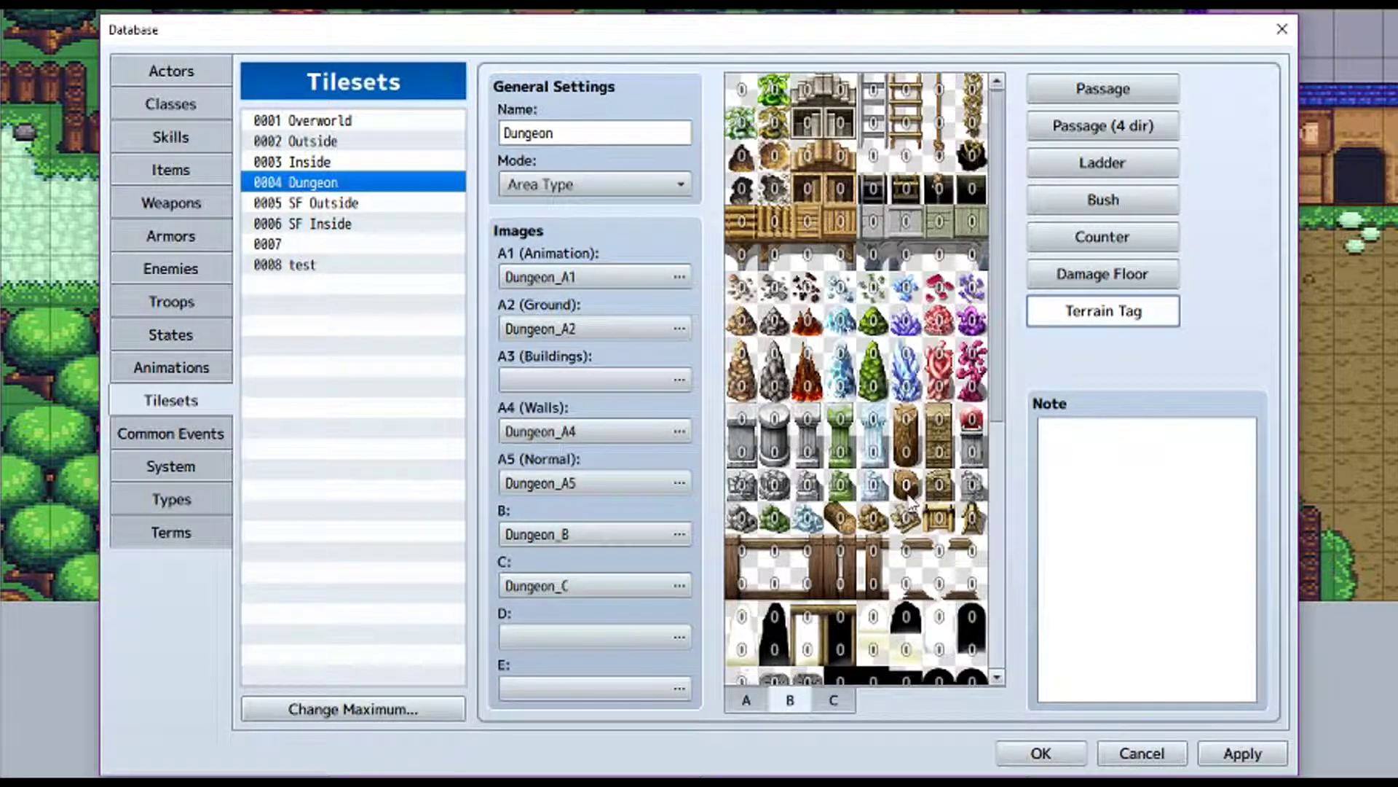
click(909, 494)
click(909, 494)
click(909, 496)
- Revisit the test animation and review the settings of the Fire and Spark skills
click(203, 373)
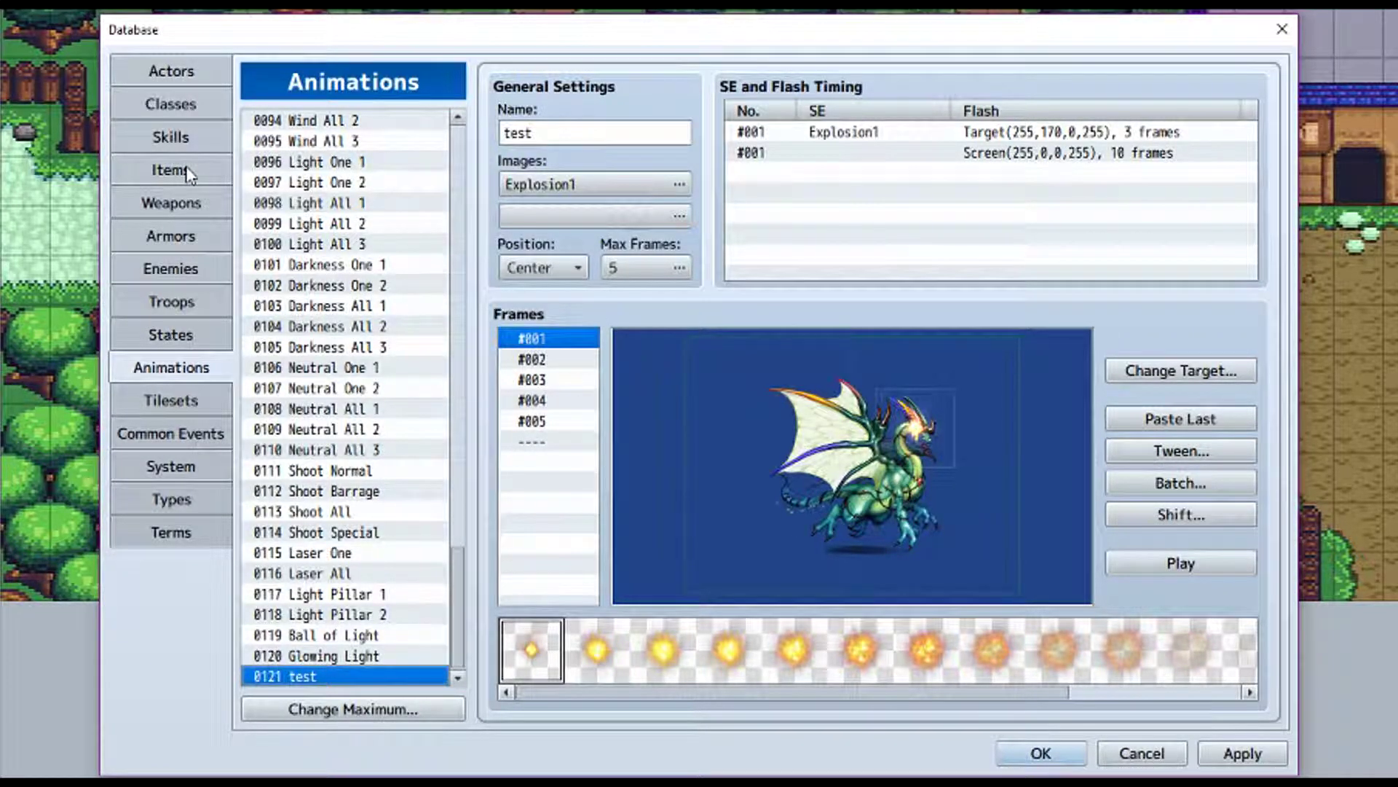
click(192, 140)
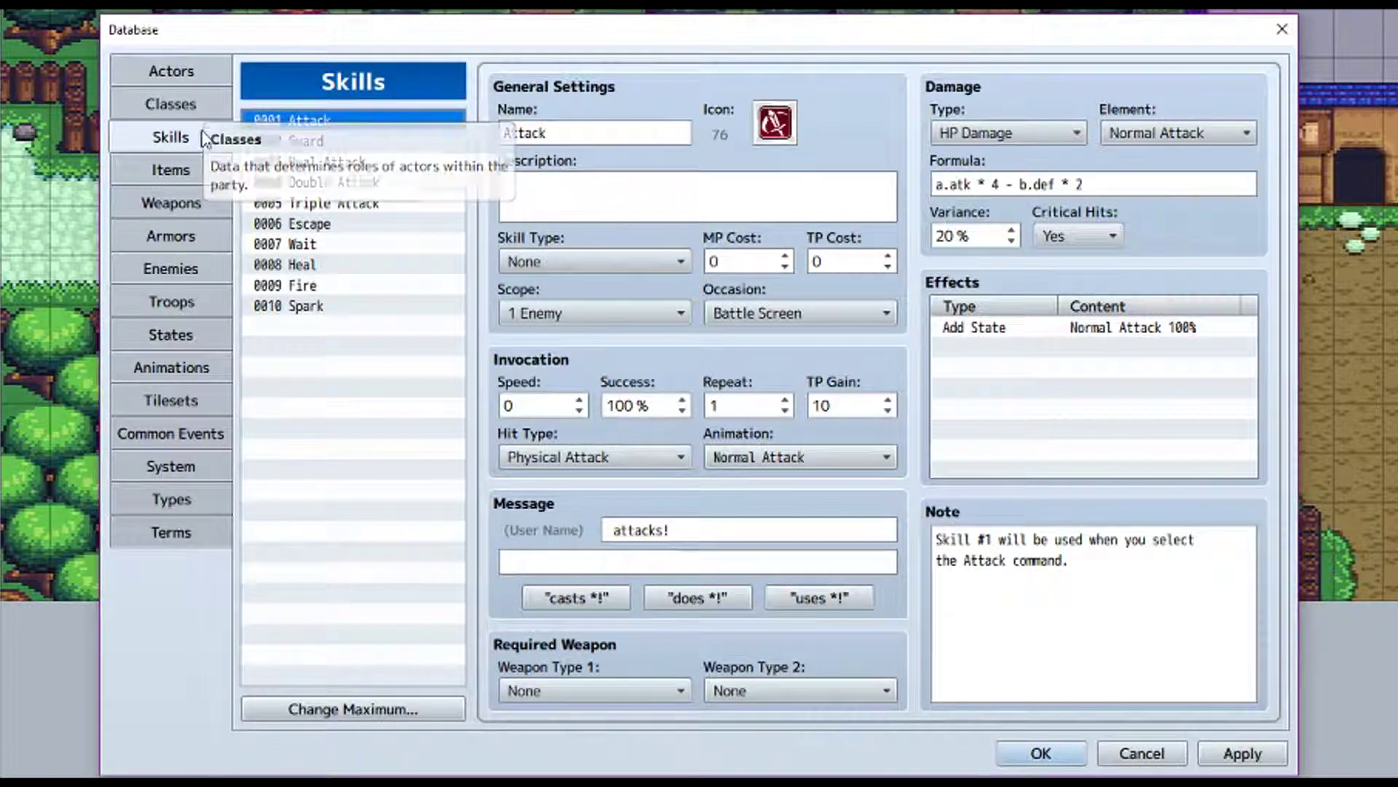
click(357, 284)
click(357, 306)
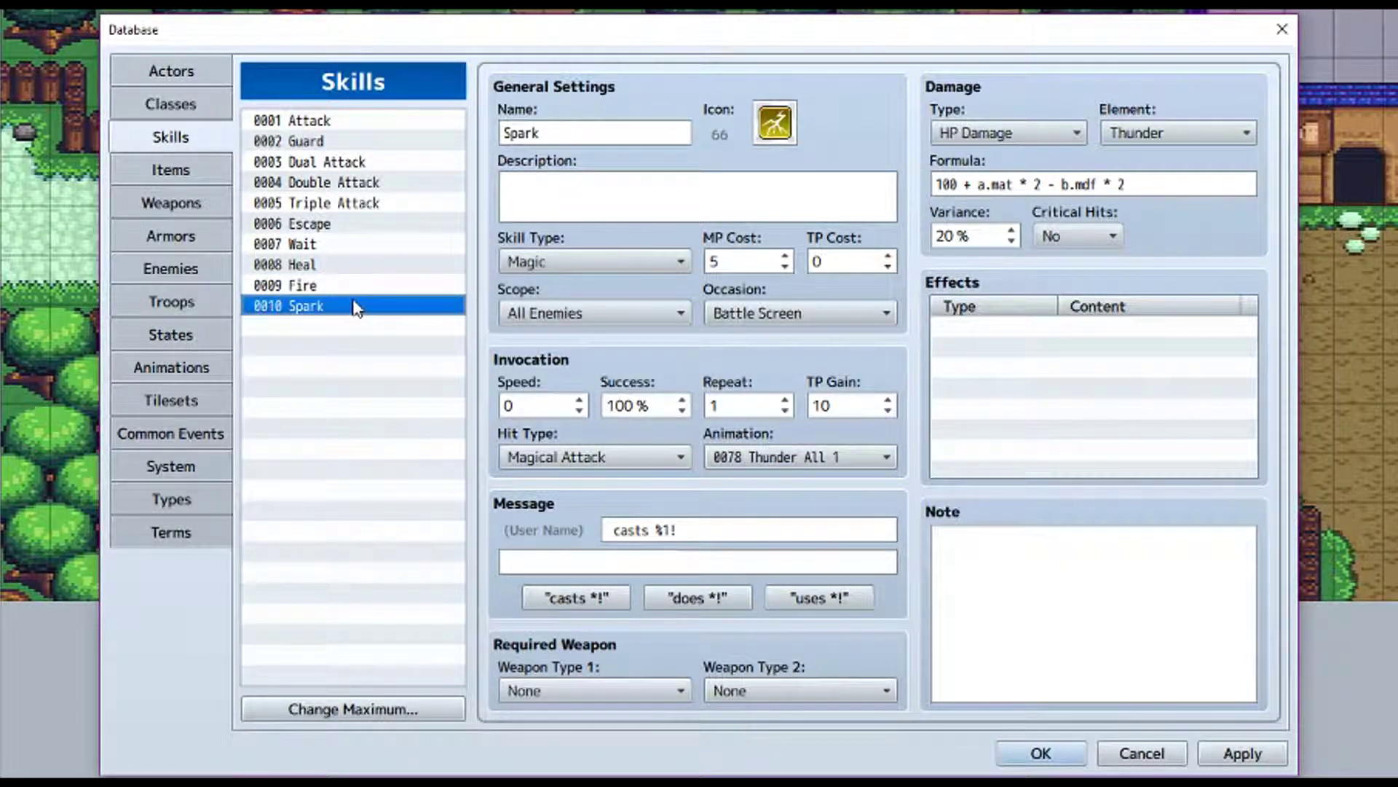
- Review the Bat enemy and the Bat*2 troop, and view its battle test setup without starting a test
click(209, 304)
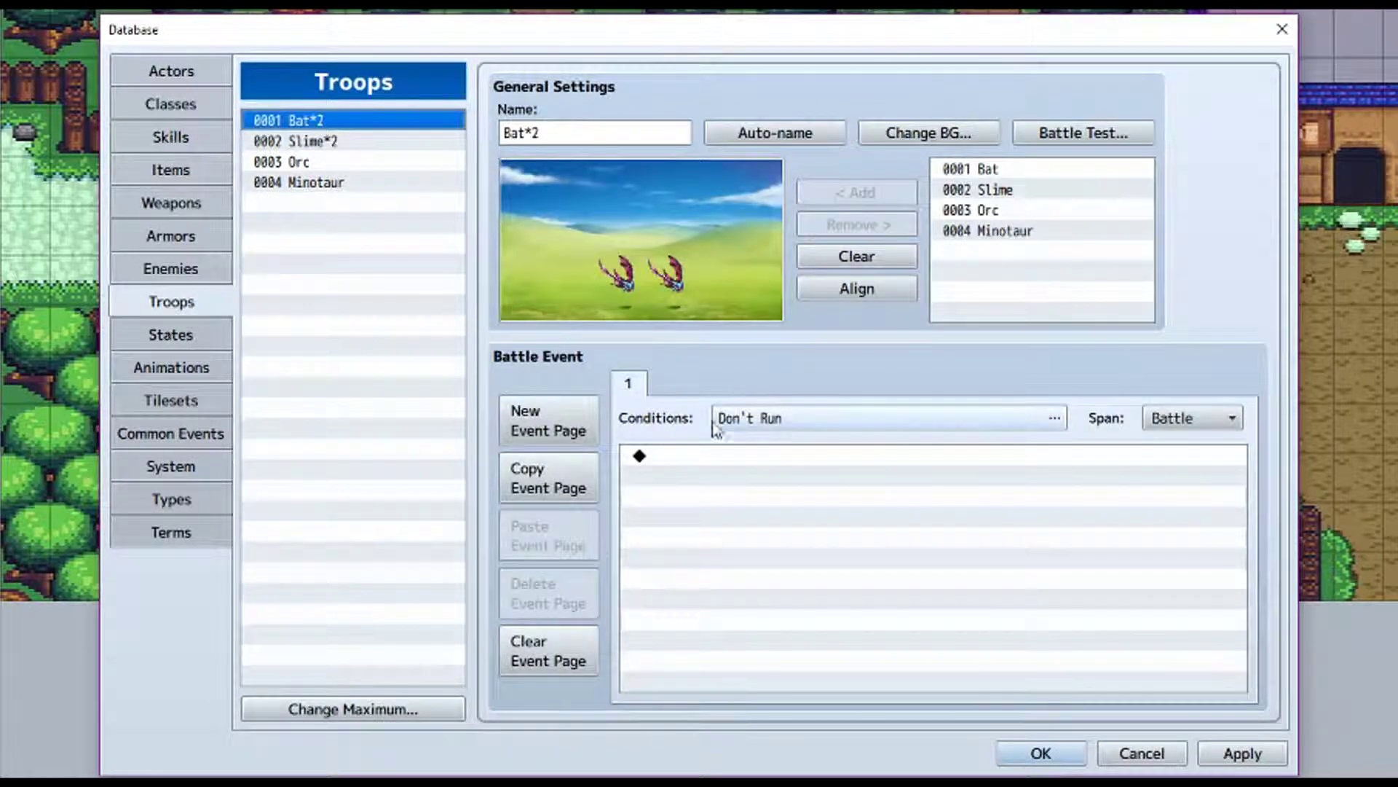
click(191, 271)
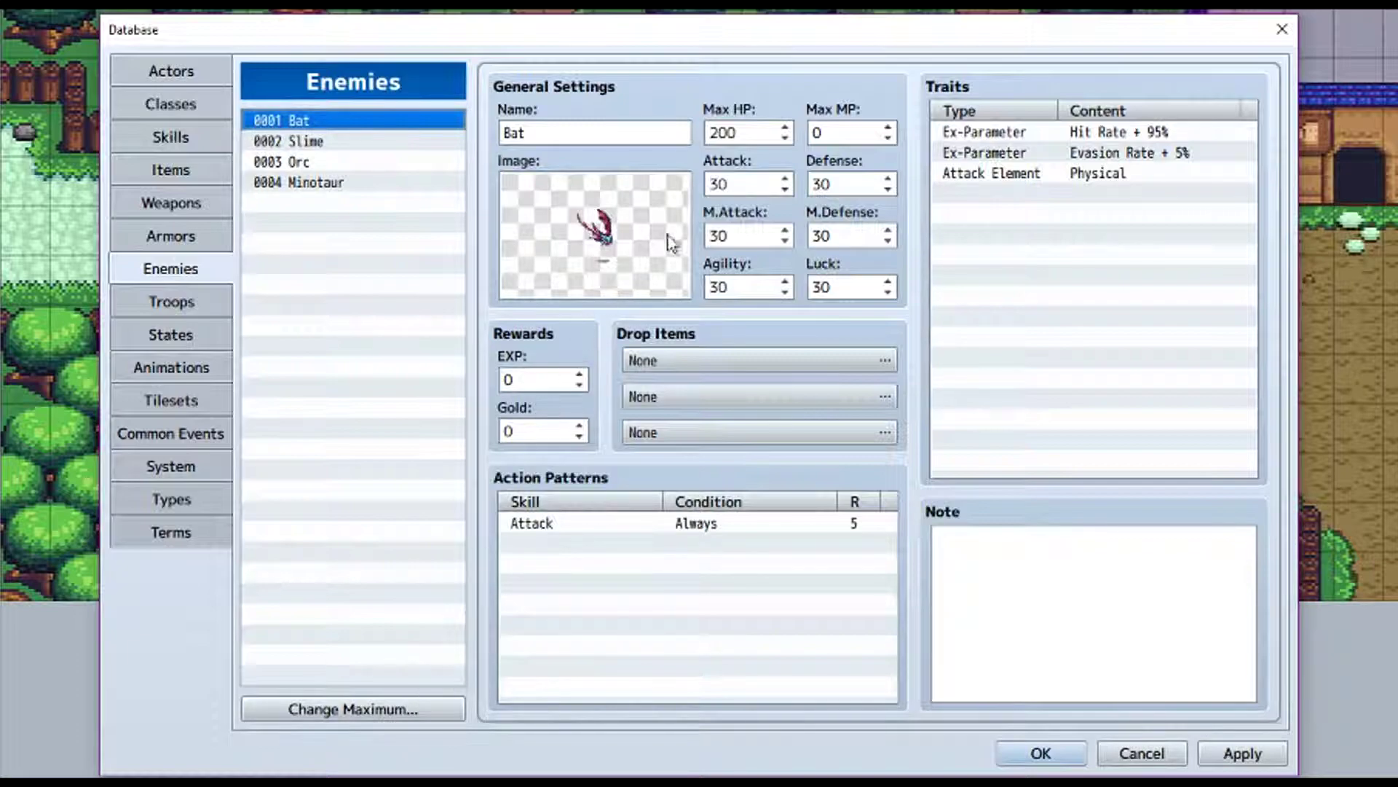
click(219, 304)
click(1060, 140)
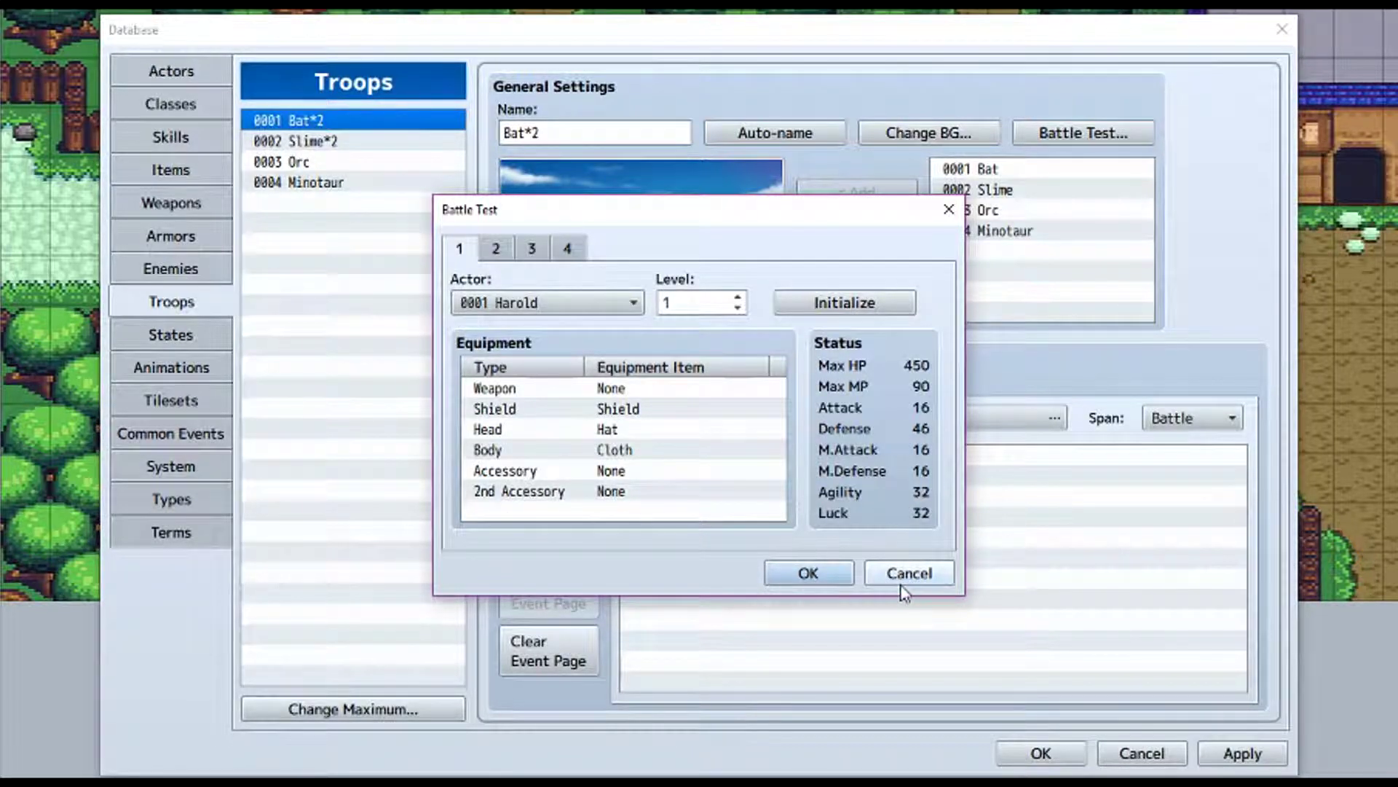
click(890, 576)
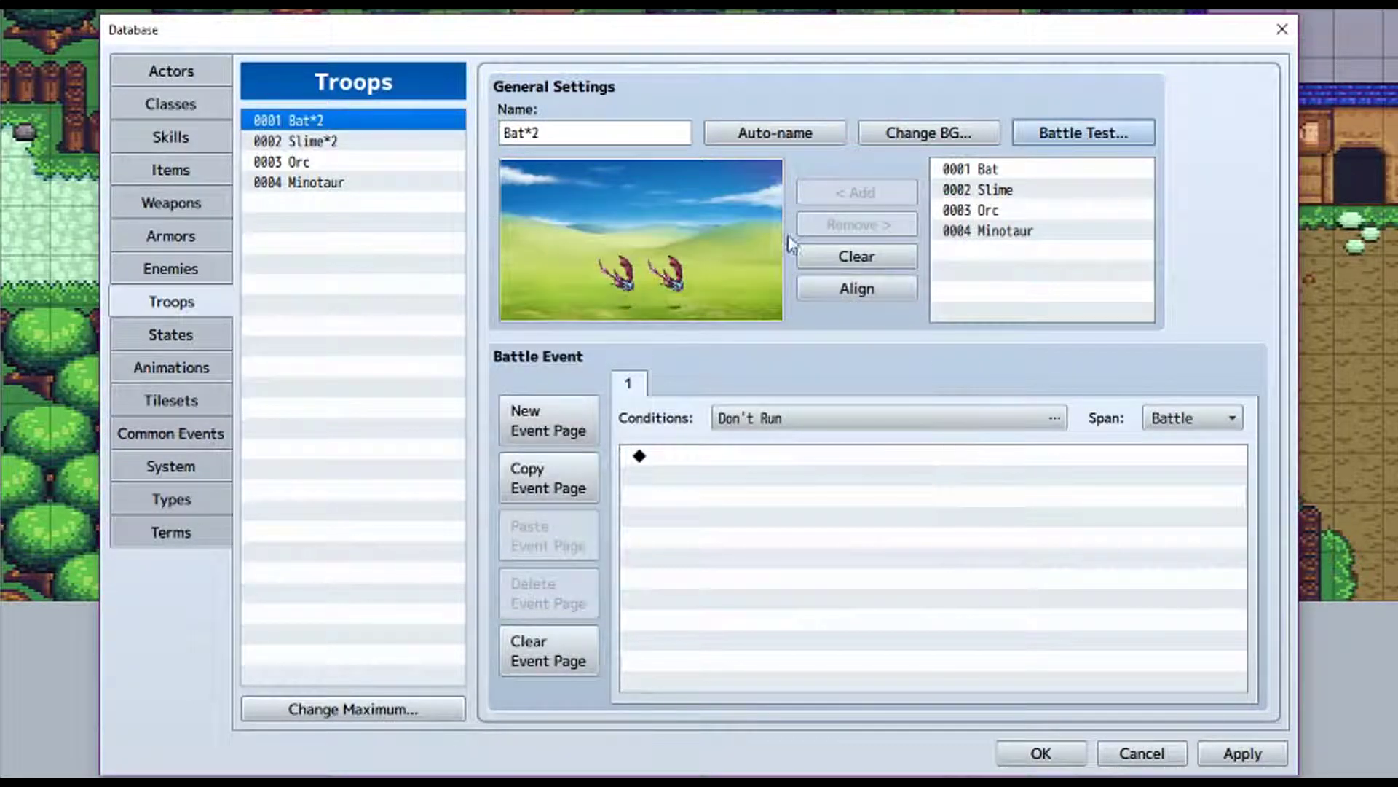
- Return to the Dungeon tileset and close the database, discarding all changes
click(178, 406)
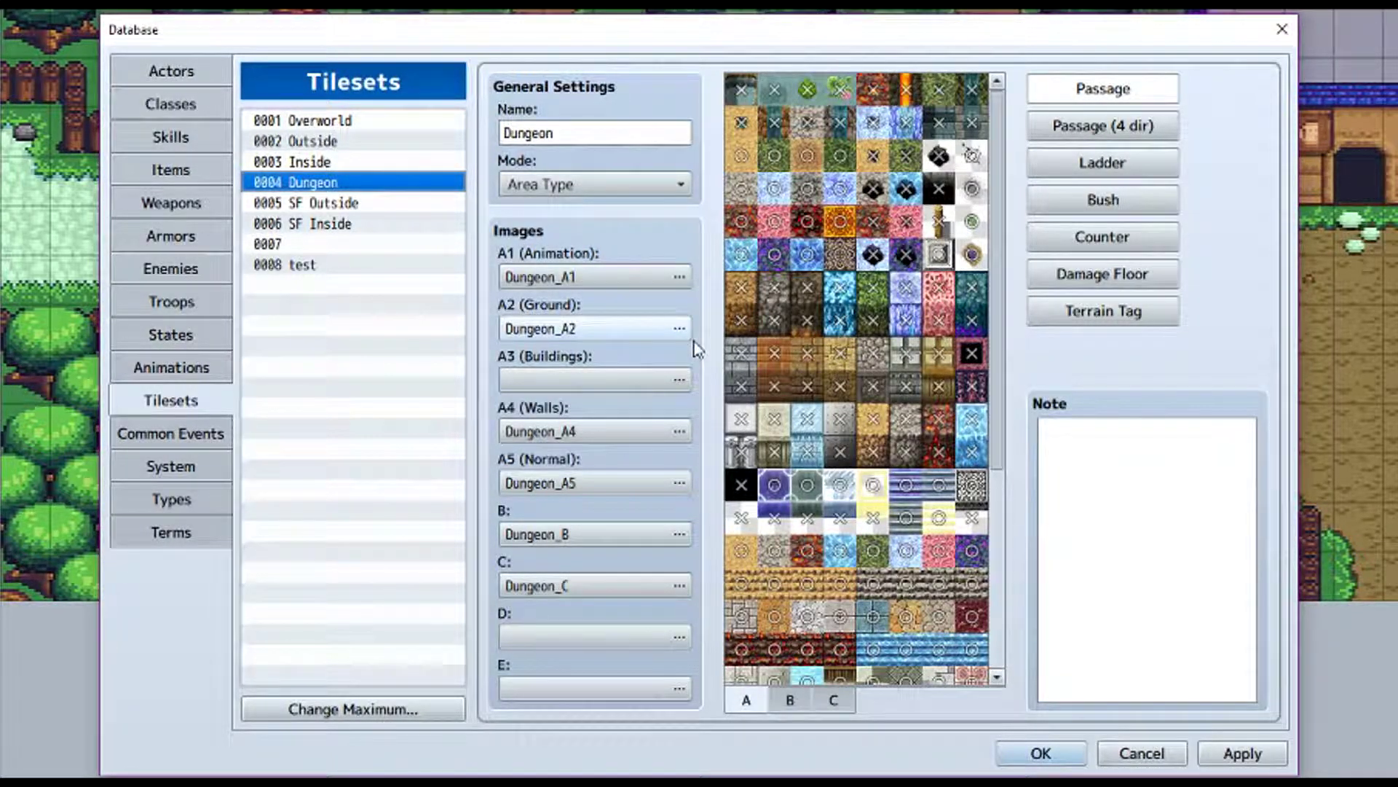
click(1142, 752)
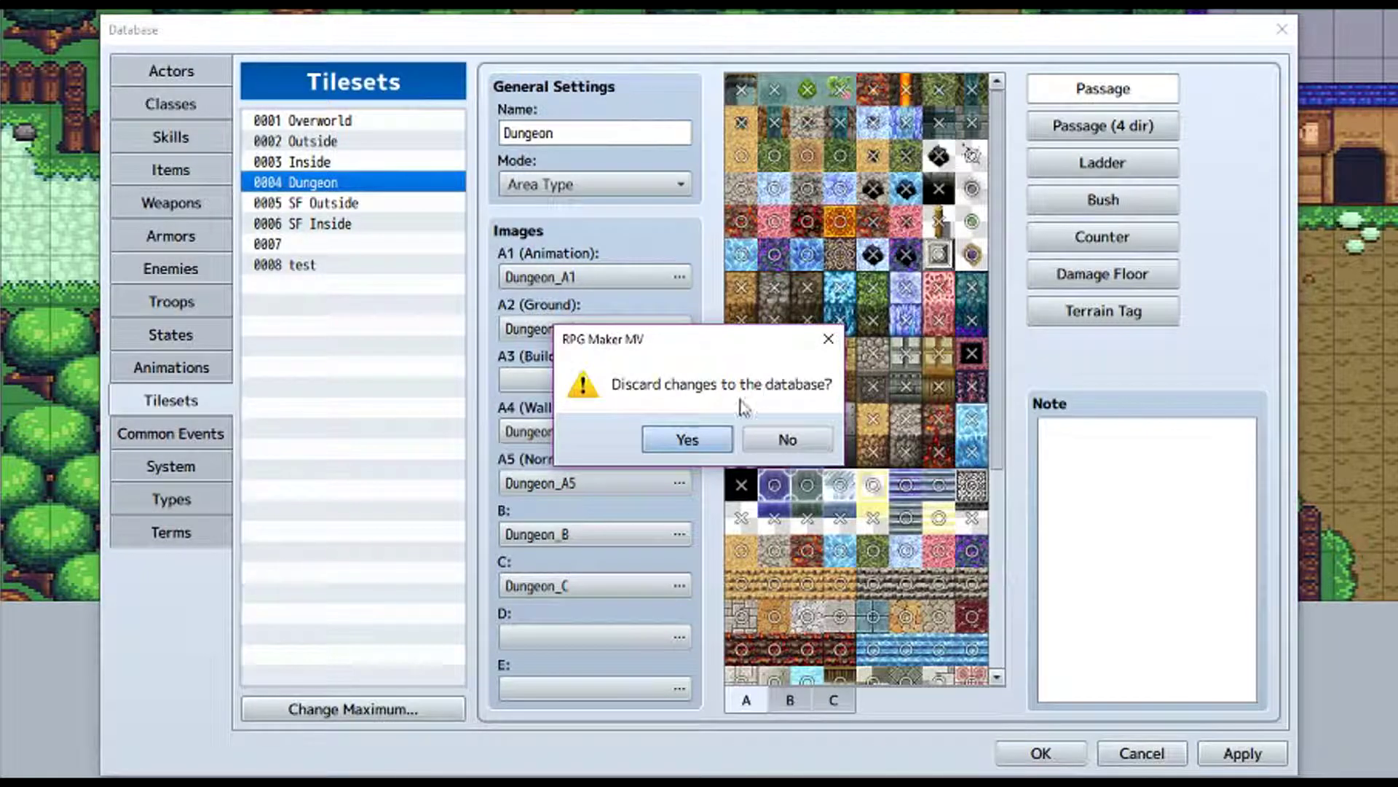
click(688, 440)
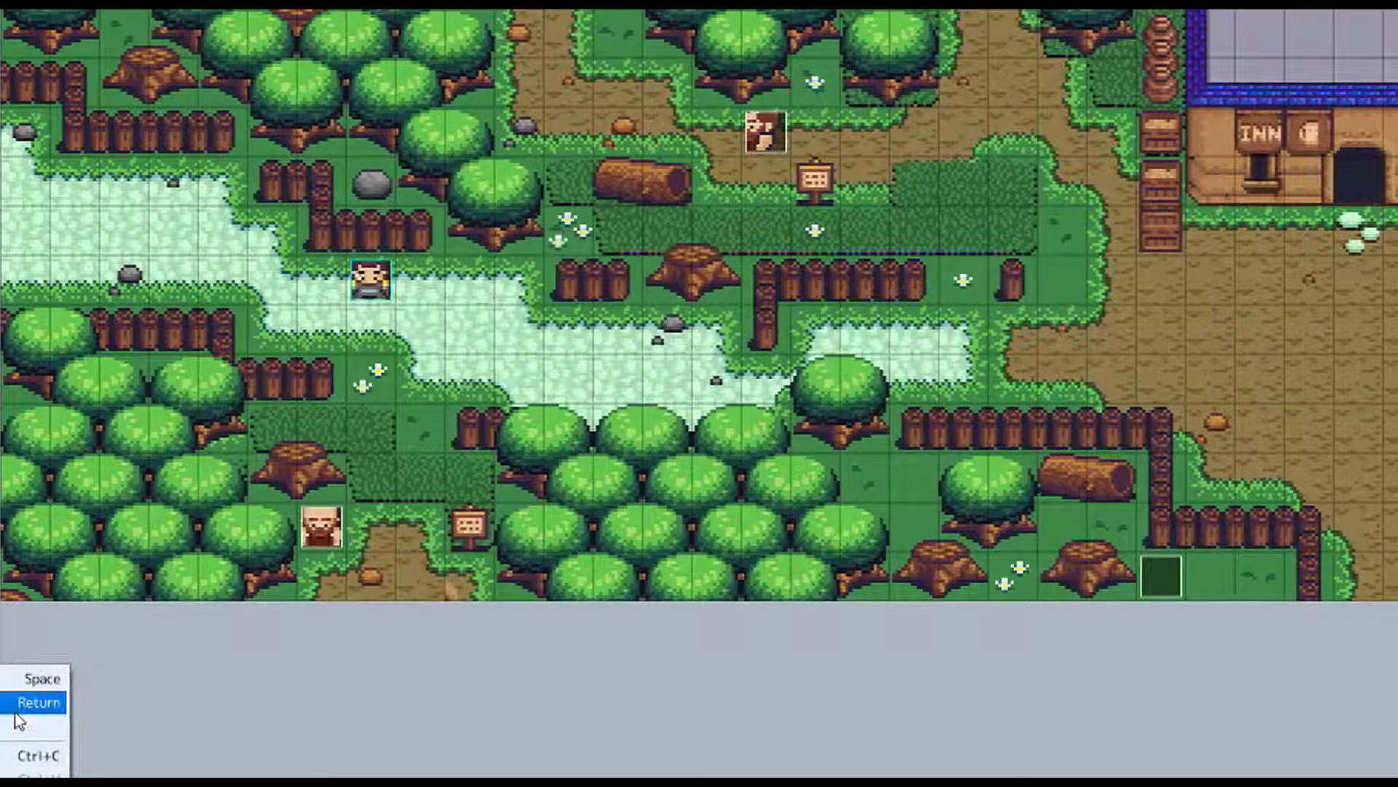
- View the map properties of MAP015 and close them without changes
click(25, 678)
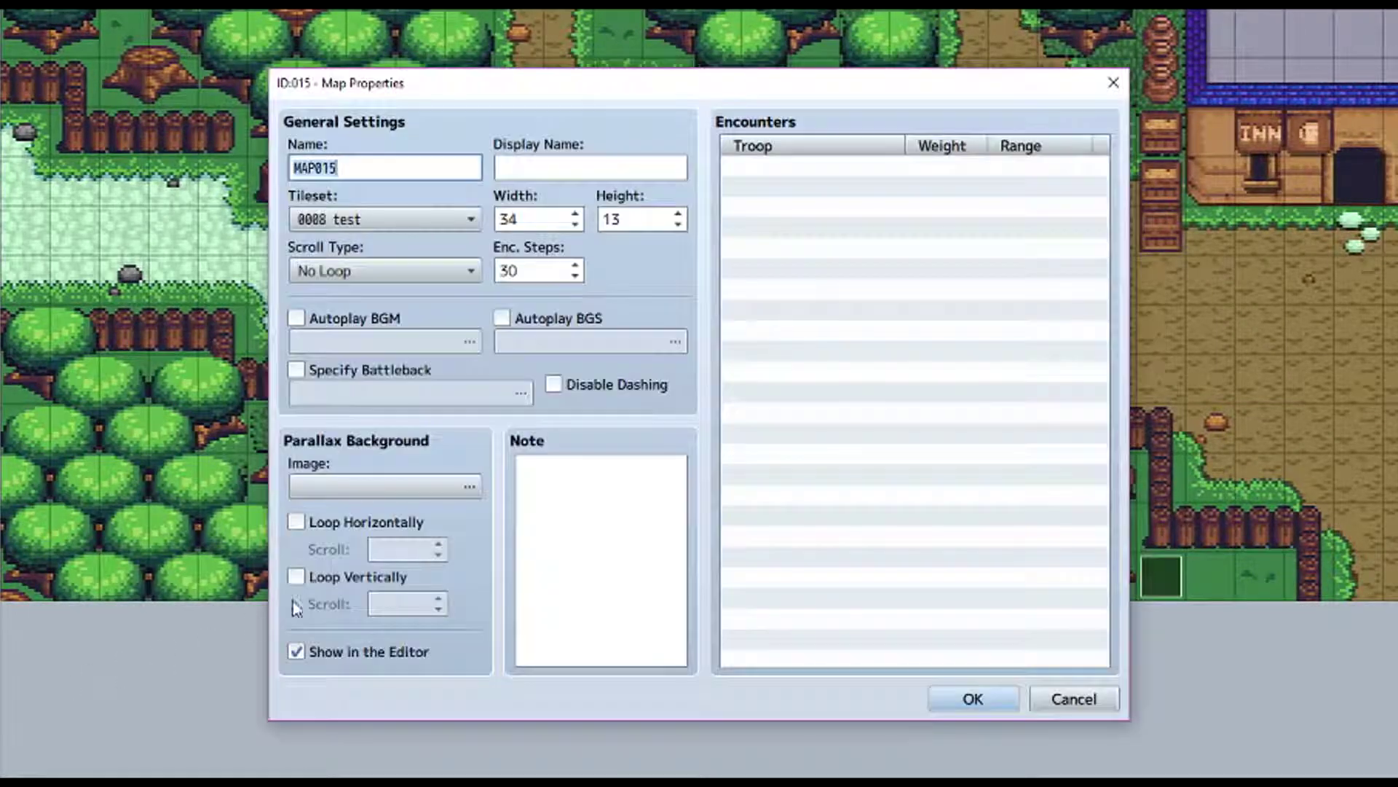
click(1077, 709)
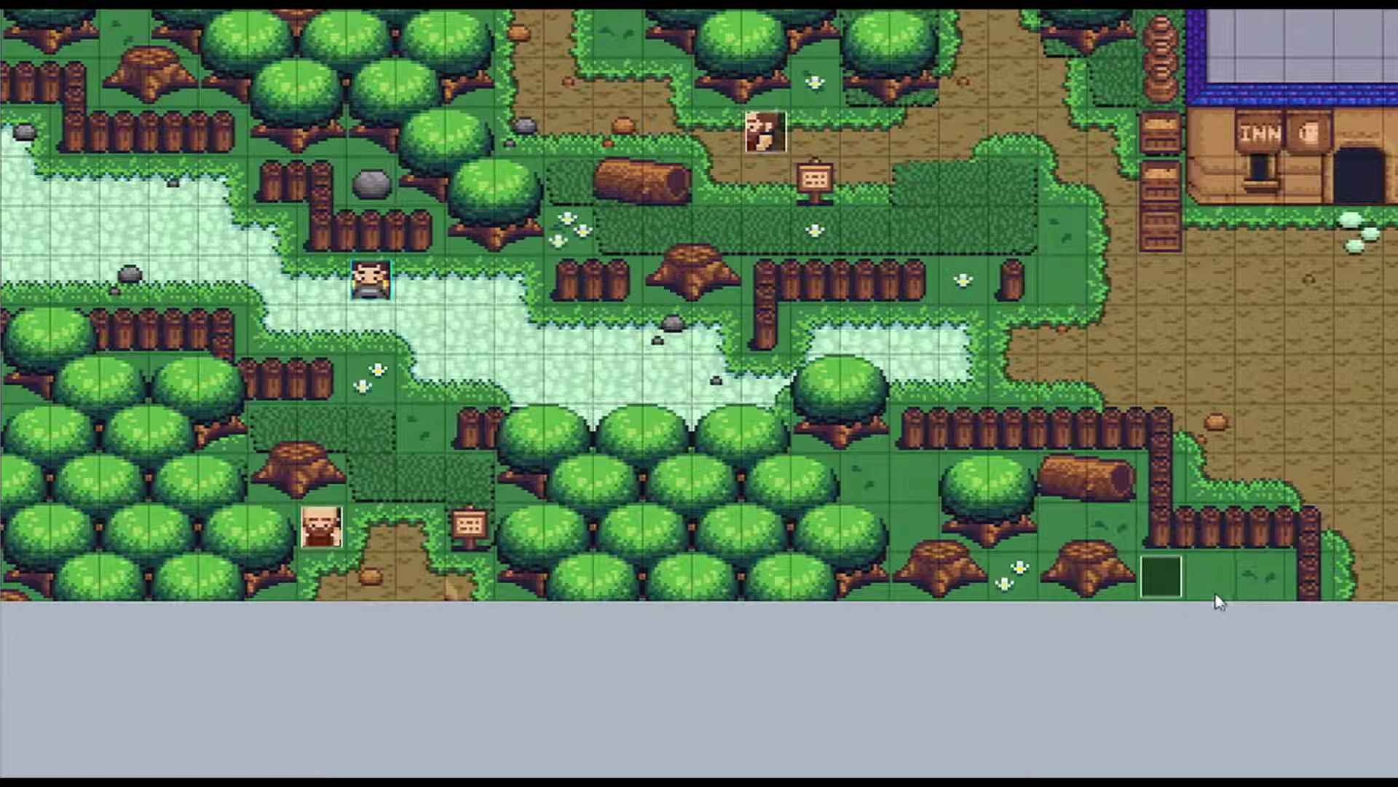